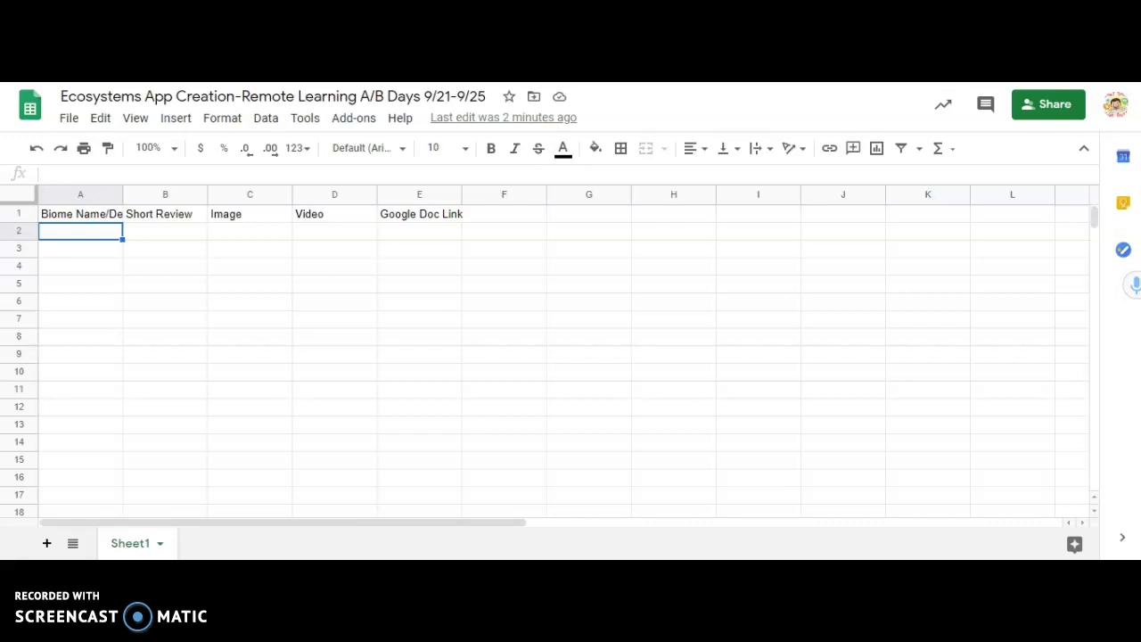
- Review the column headings in row 1, from Biome Name/Description across to Google Doc Link
click(517, 406)
key(Left)
key(Left)
key(Left)
key(Left)
key(Left)
key(Up)
key(Up)
key(Up)
key(Up)
key(Up)
key(Up)
key(Up)
key(Up)
key(Up)
key(Up)
key(Up)
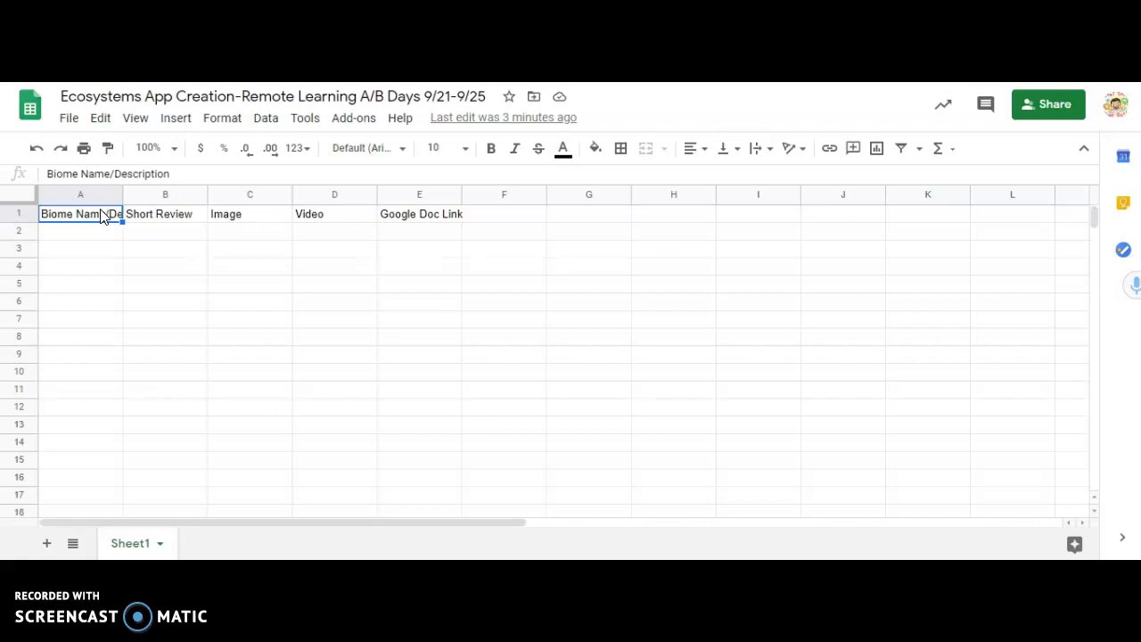
key(Right)
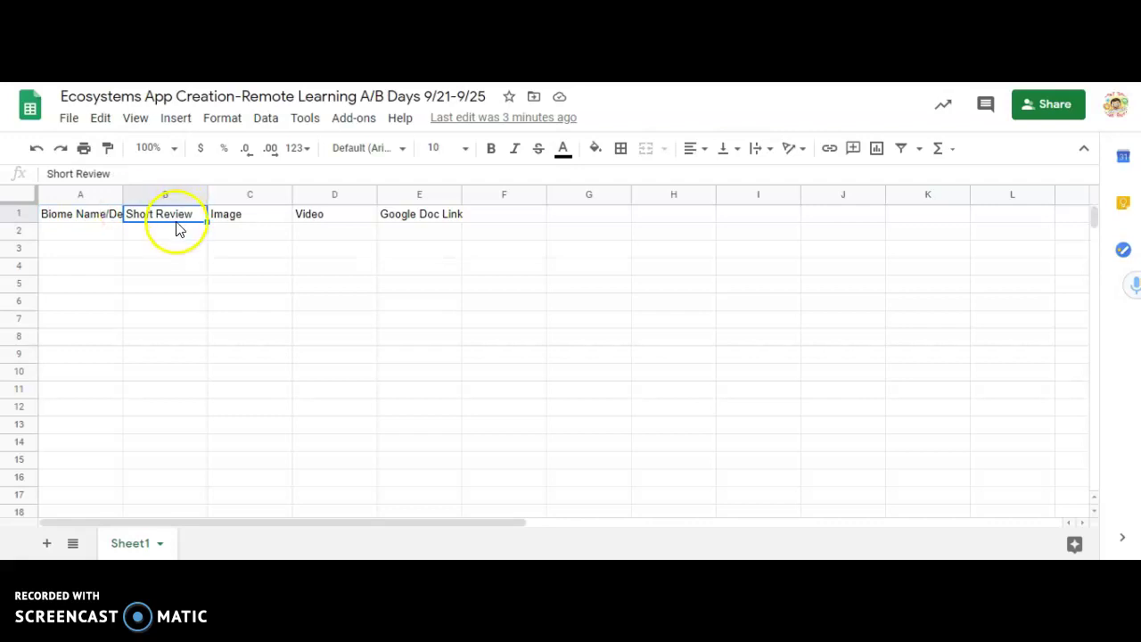
key(Right)
key(Right)
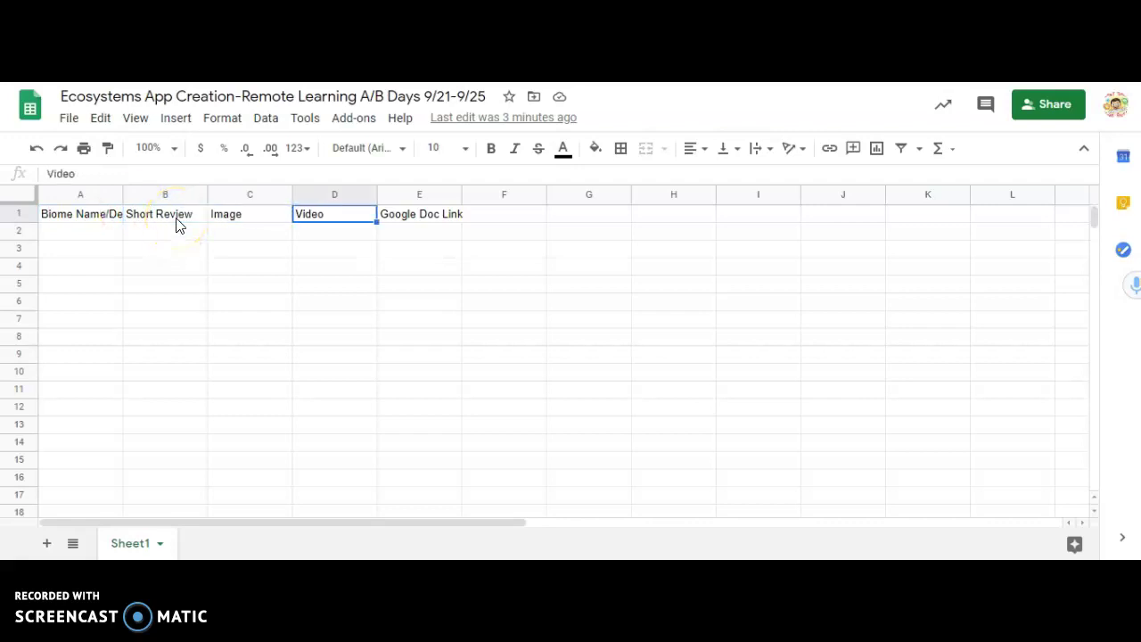
key(Right)
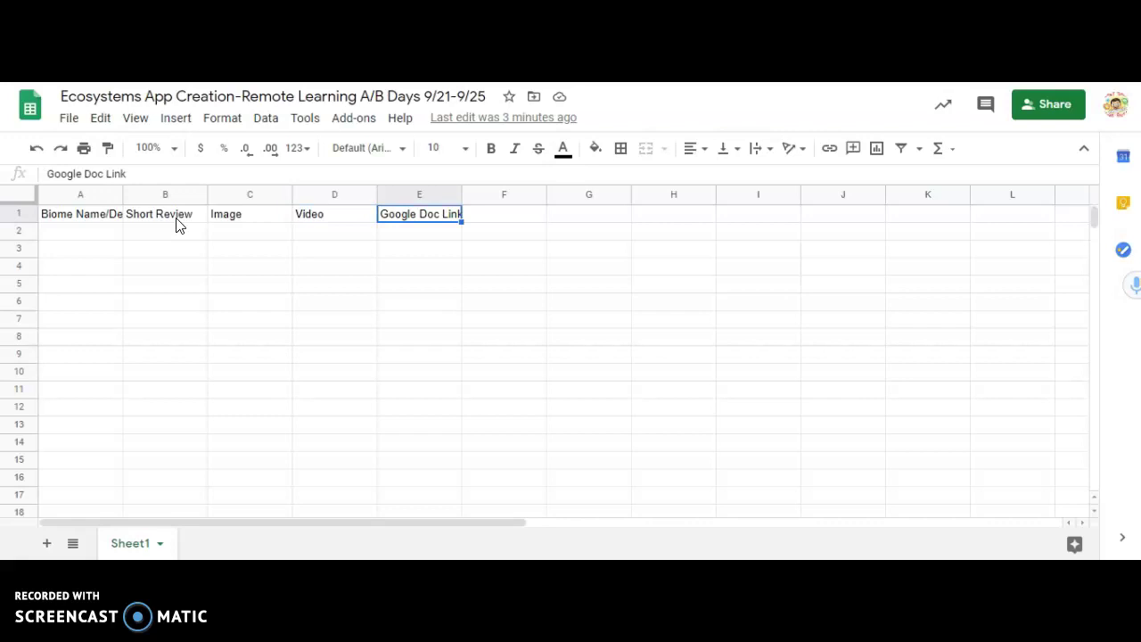
- Enter "Oceans" in cell A2 as the first biome name
click(96, 234)
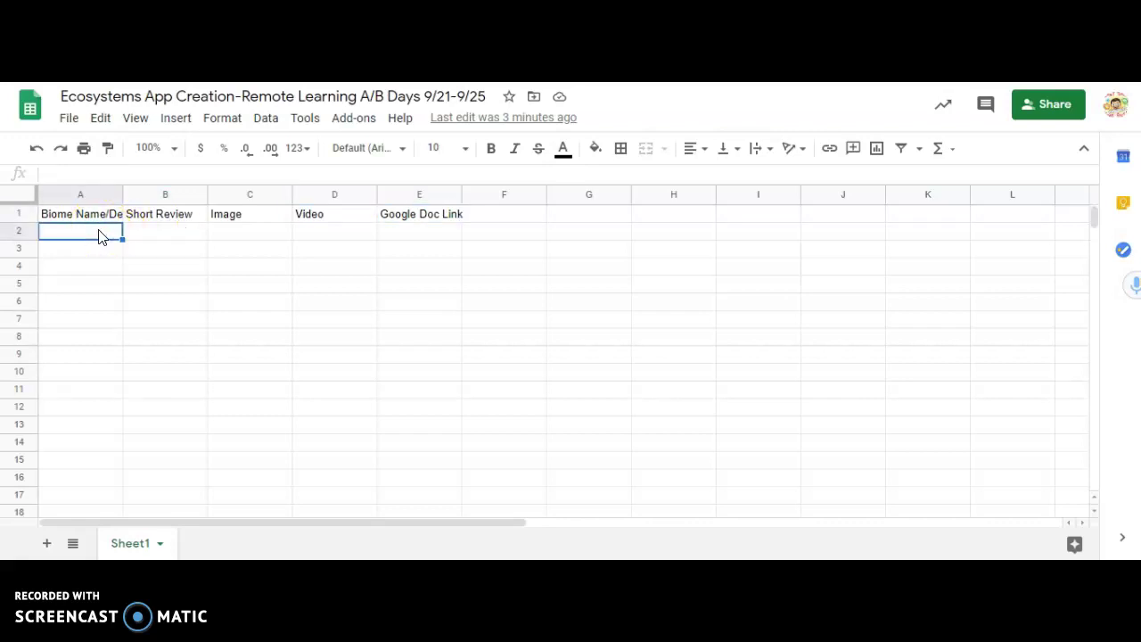
text(Oceans)
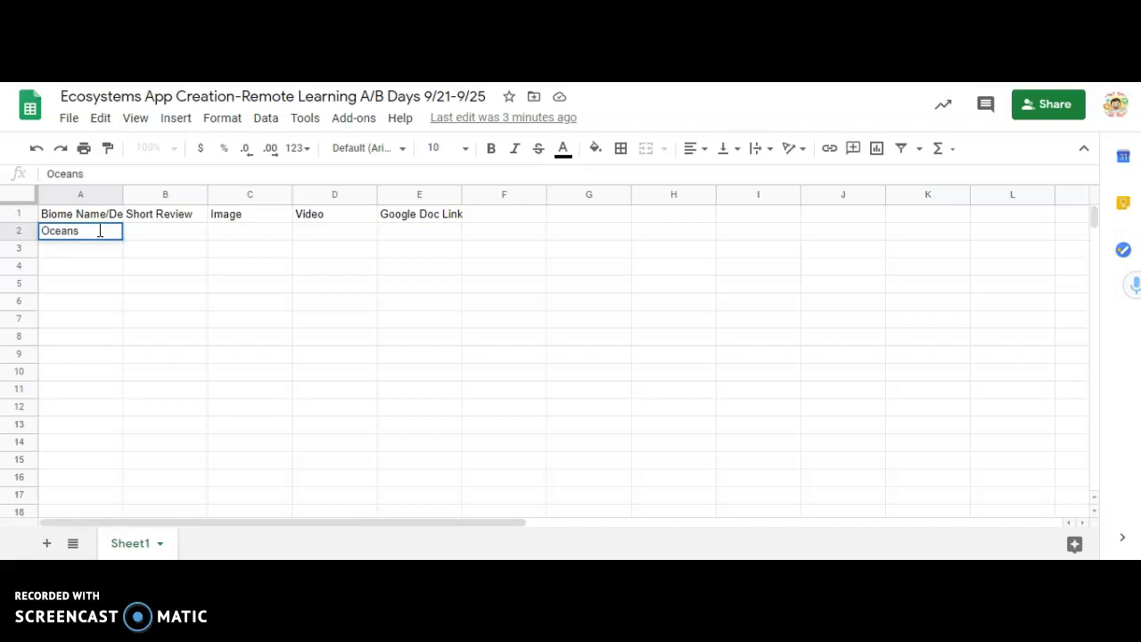
click(150, 234)
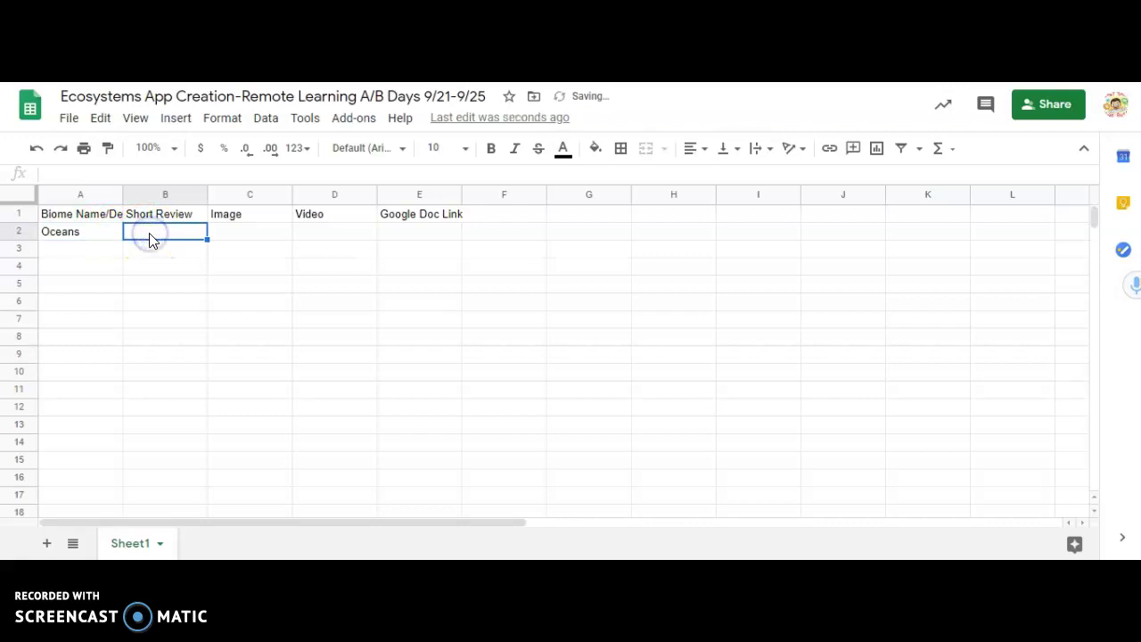
click(89, 235)
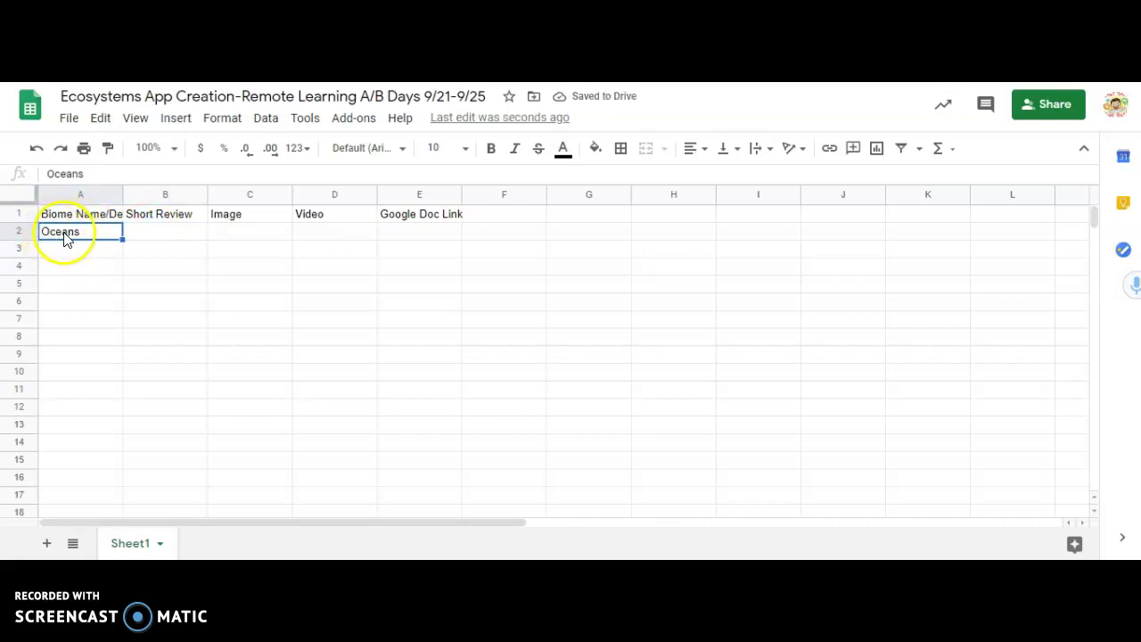
click(152, 237)
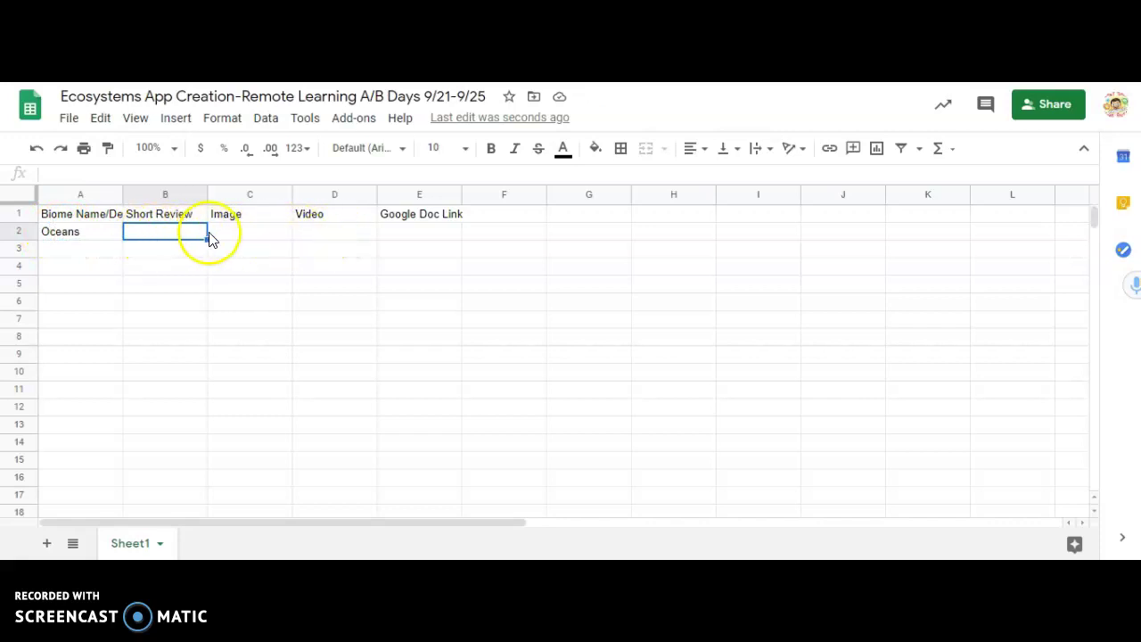
key(Return)
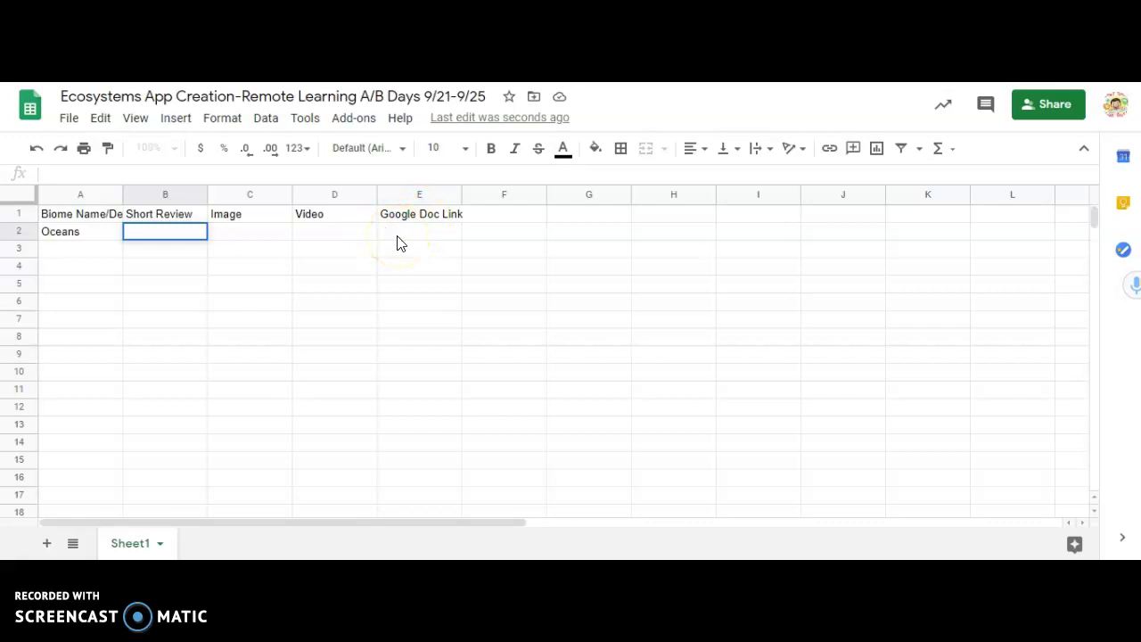
double_click(154, 232)
click(415, 221)
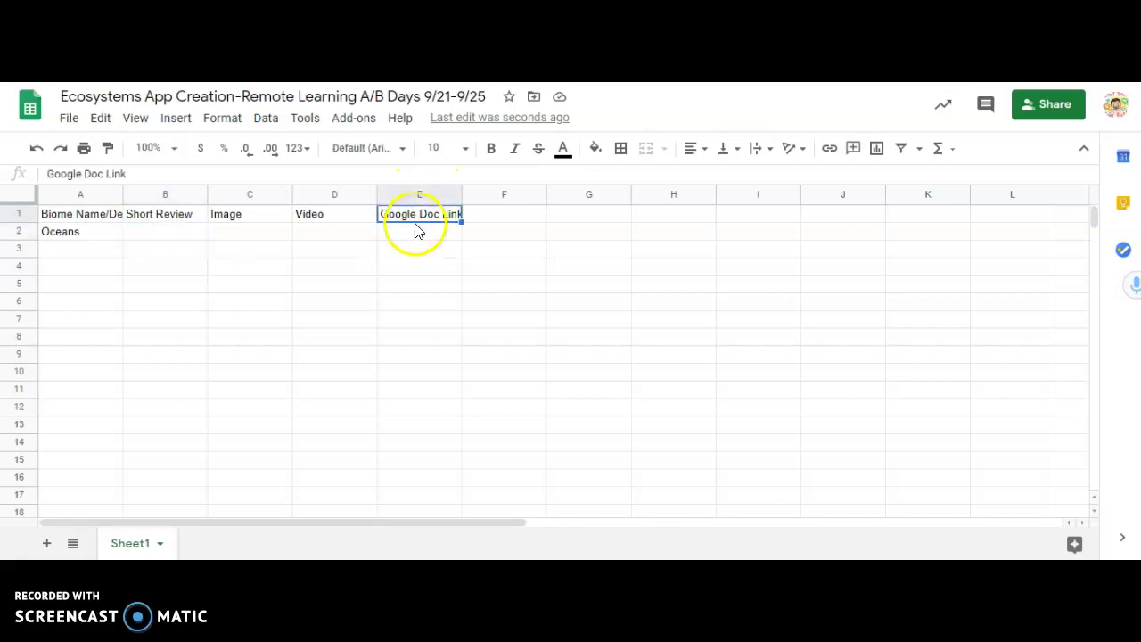
click(418, 234)
- Enter "Aquatic-Salt Water" in cell B2 as the short review for the Oceans biome
click(163, 233)
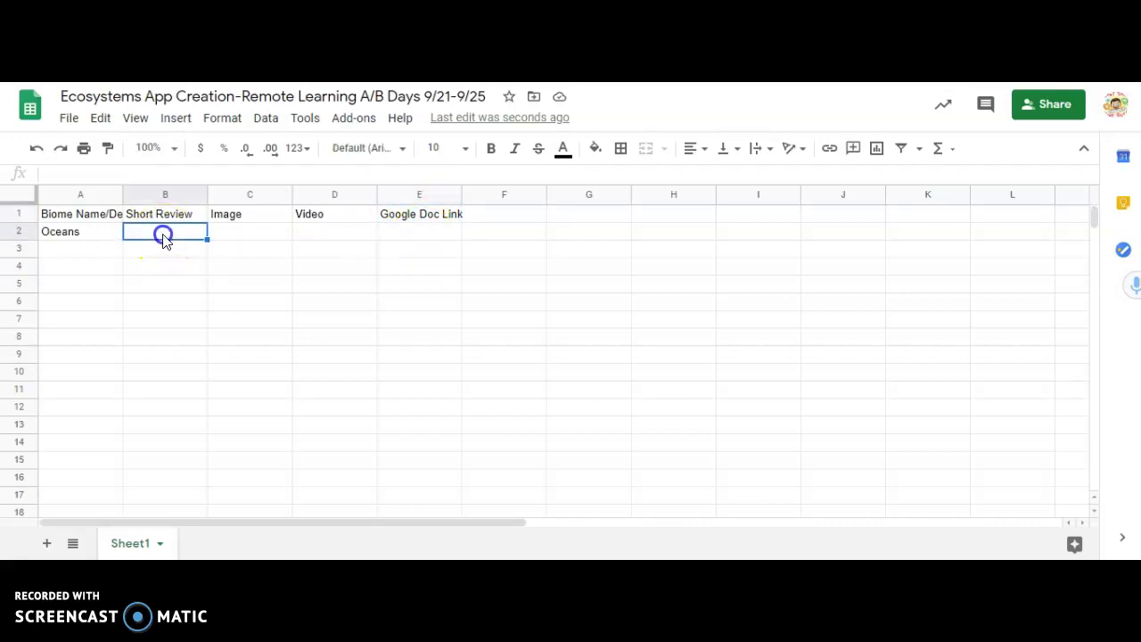
click(63, 172)
text(Quatic)
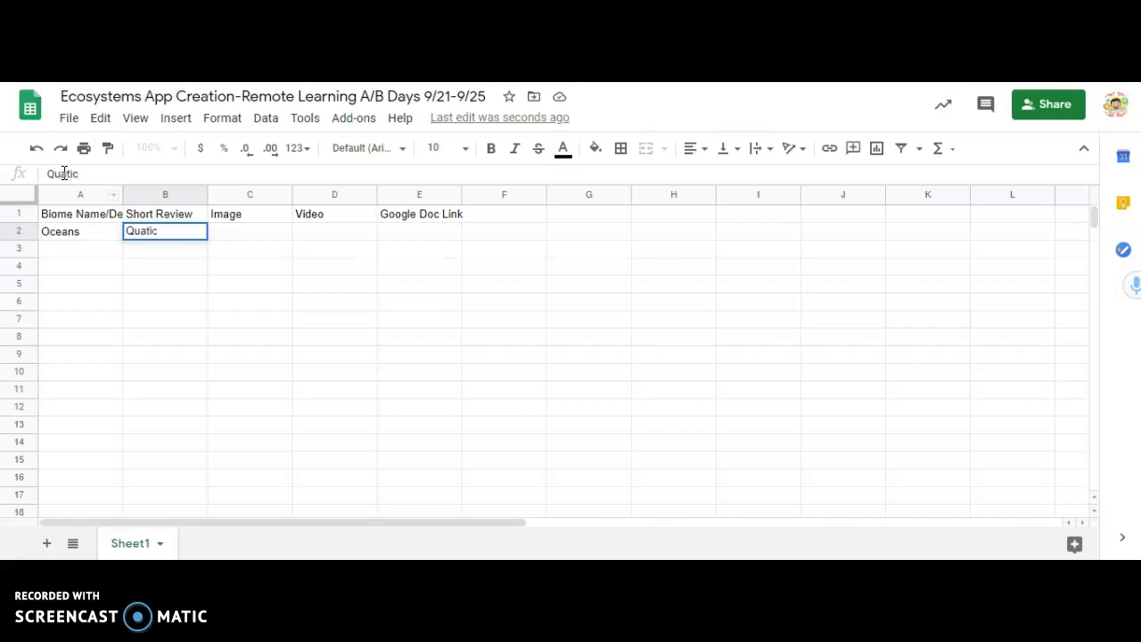
click(57, 175)
key(BackSpace)
text(Aq)
click(106, 176)
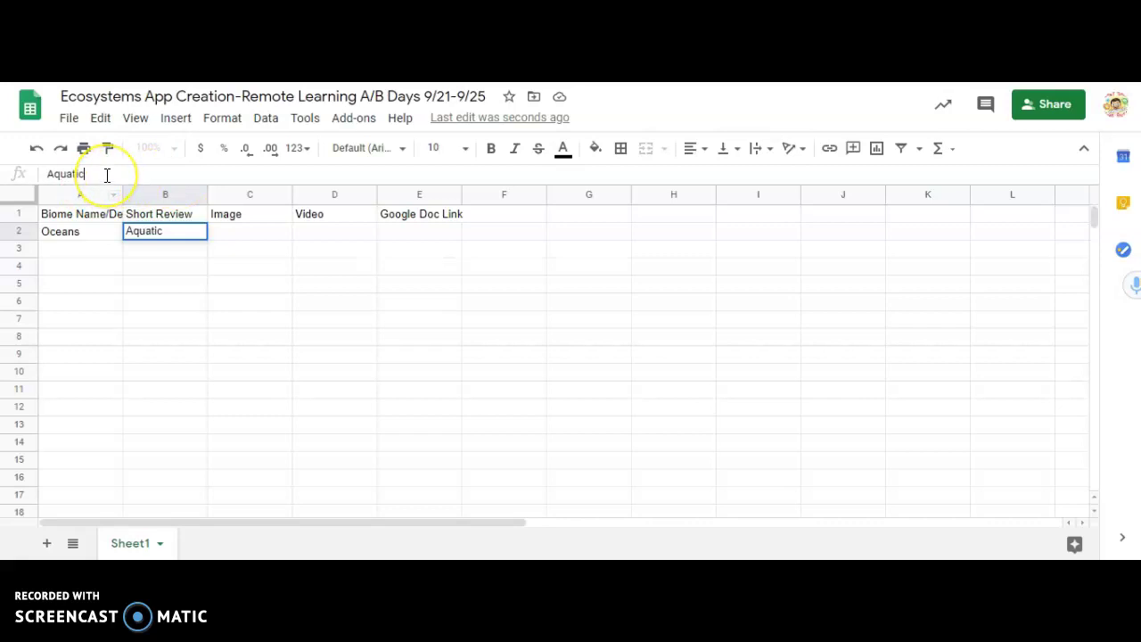
text(-Slat Water)
click(106, 176)
key(BackSpace)
key(BackSpace)
key(BackSpace)
text(alt)
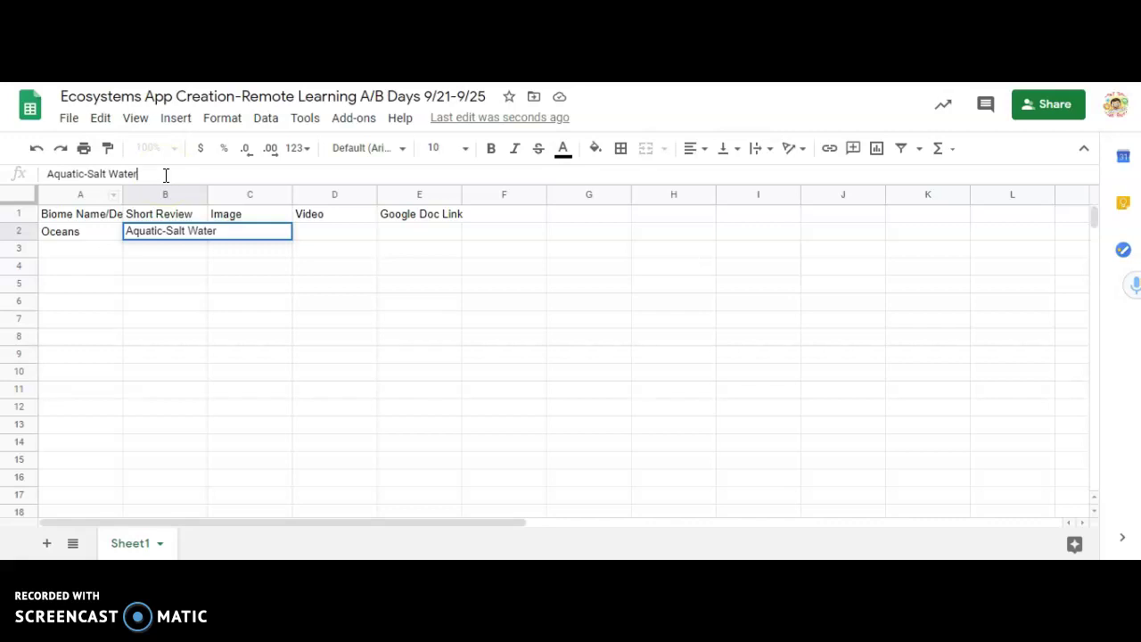
click(130, 172)
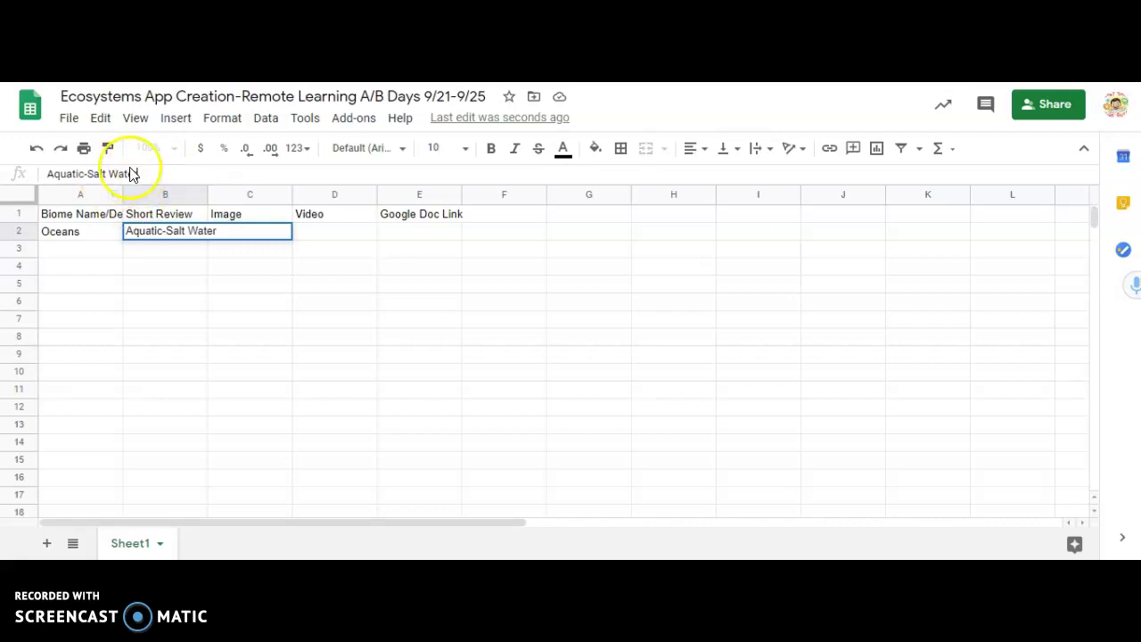
click(193, 319)
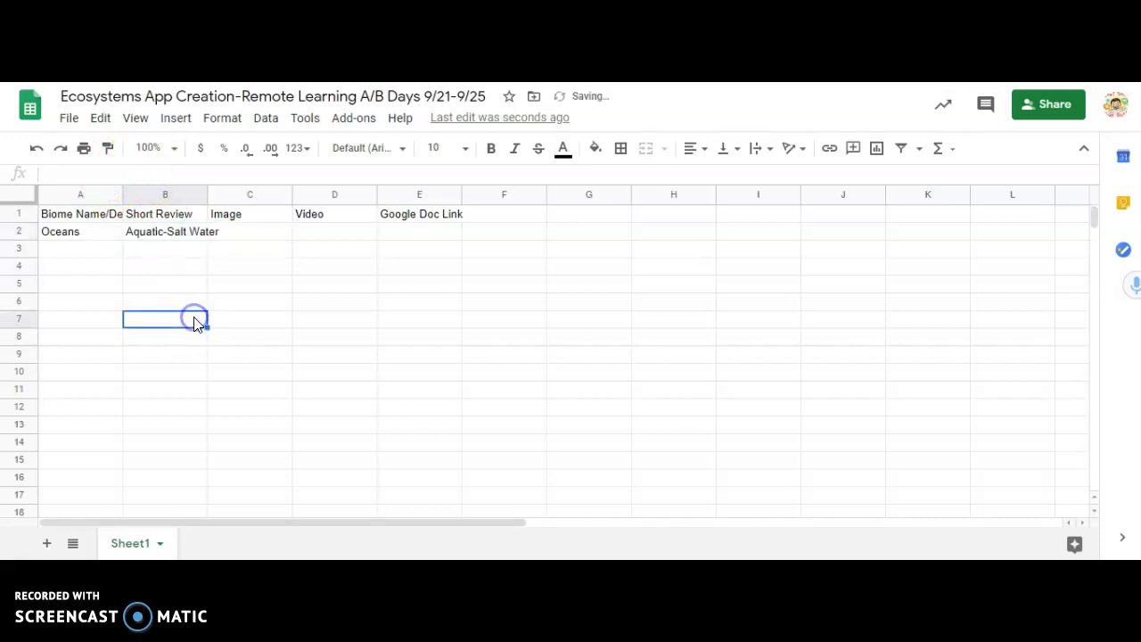
click(226, 234)
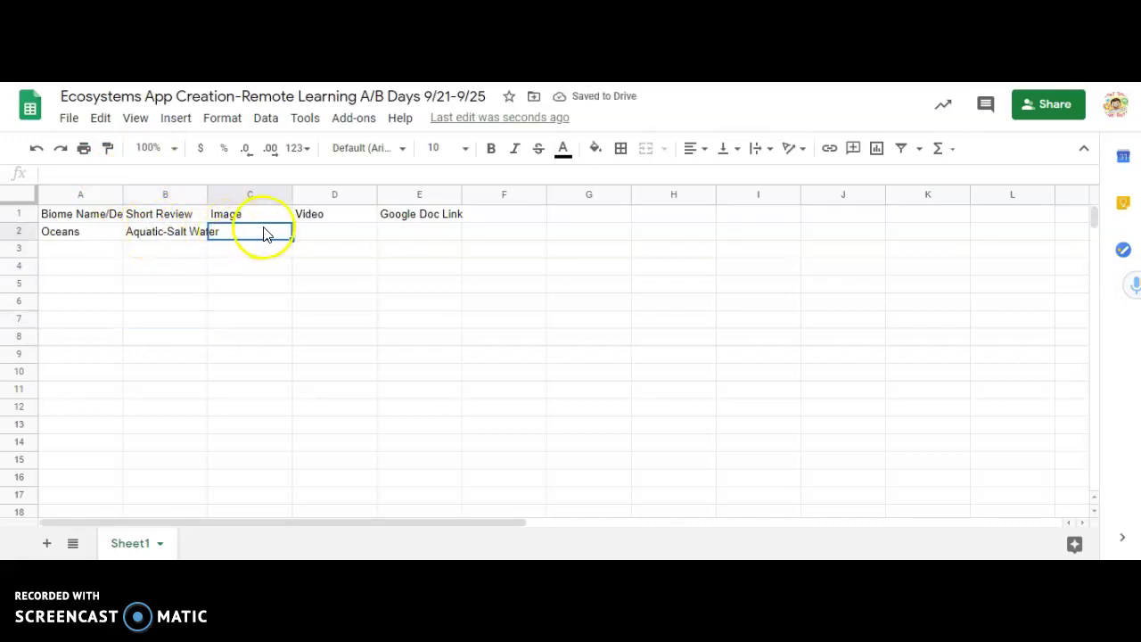
click(194, 236)
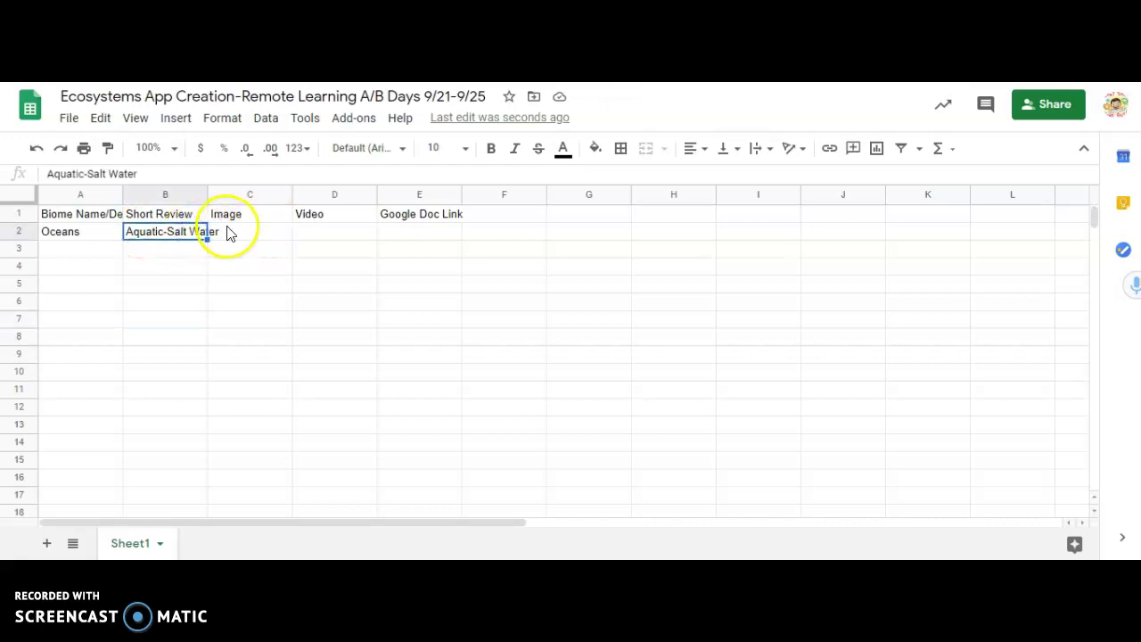
click(227, 230)
click(178, 232)
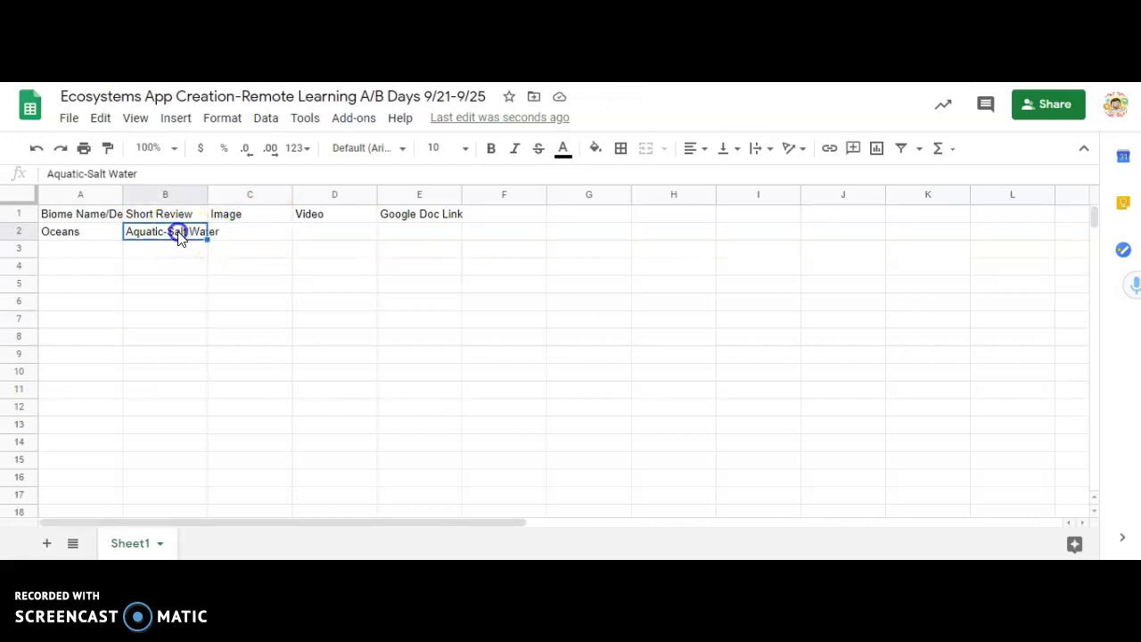
double_click(236, 230)
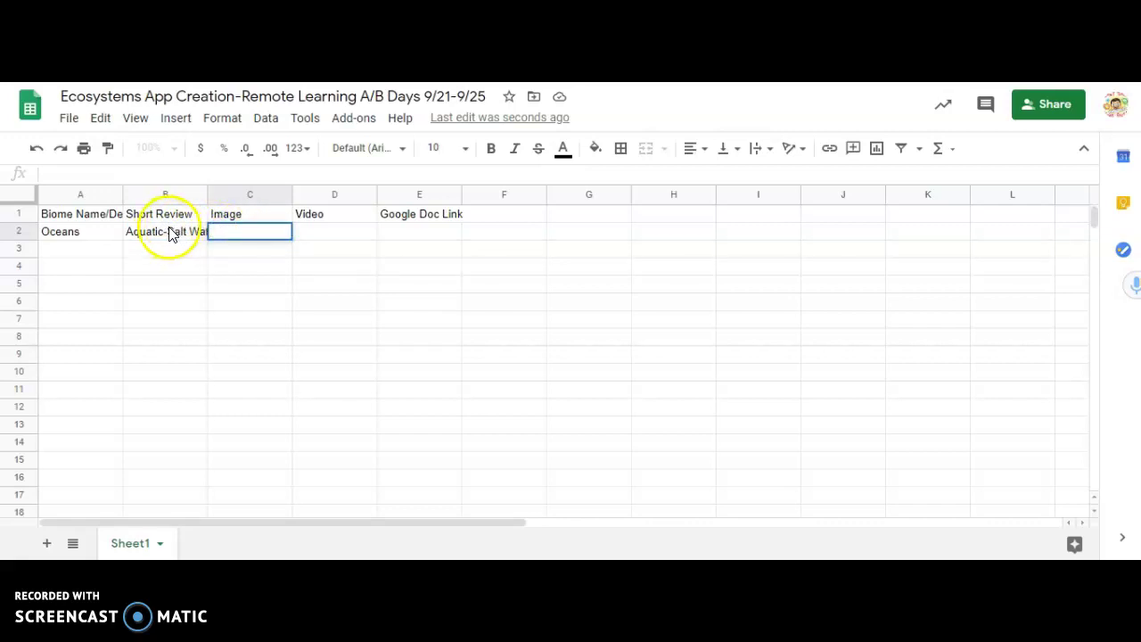
click(107, 174)
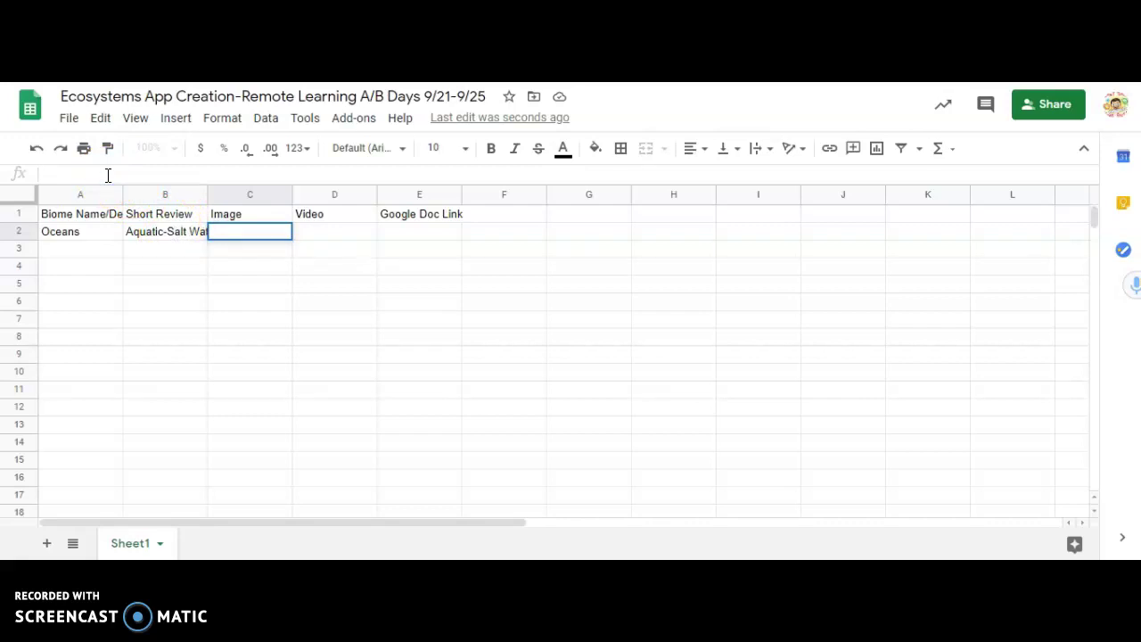
- Open Google in a new browser tab and search its images for "oceans"
key(ctrl+t)
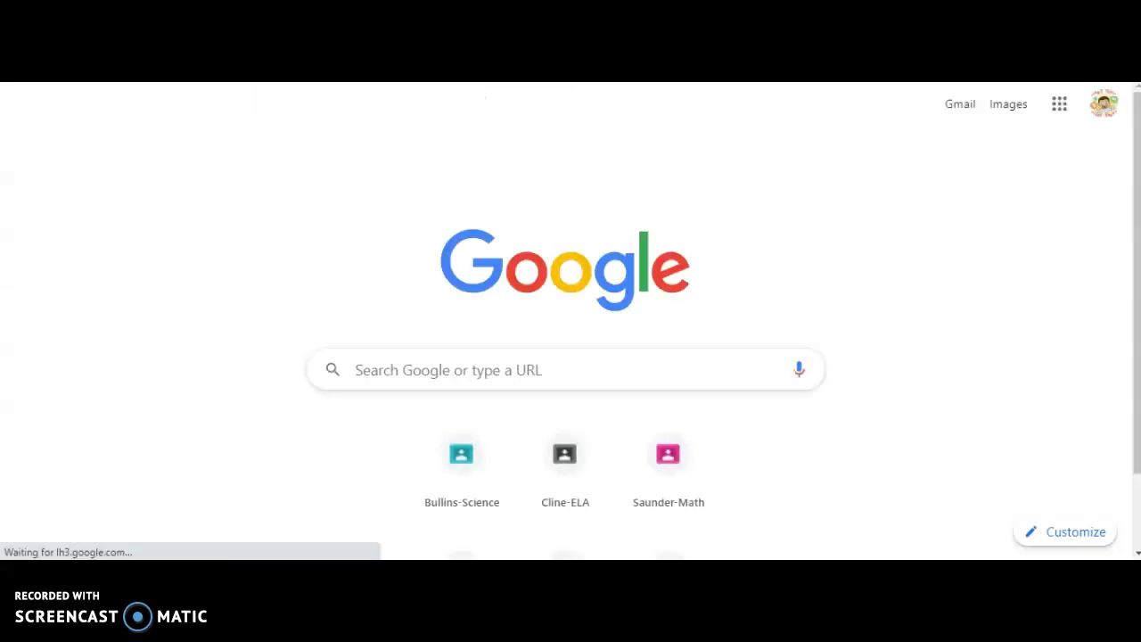
text(google)
key(Return)
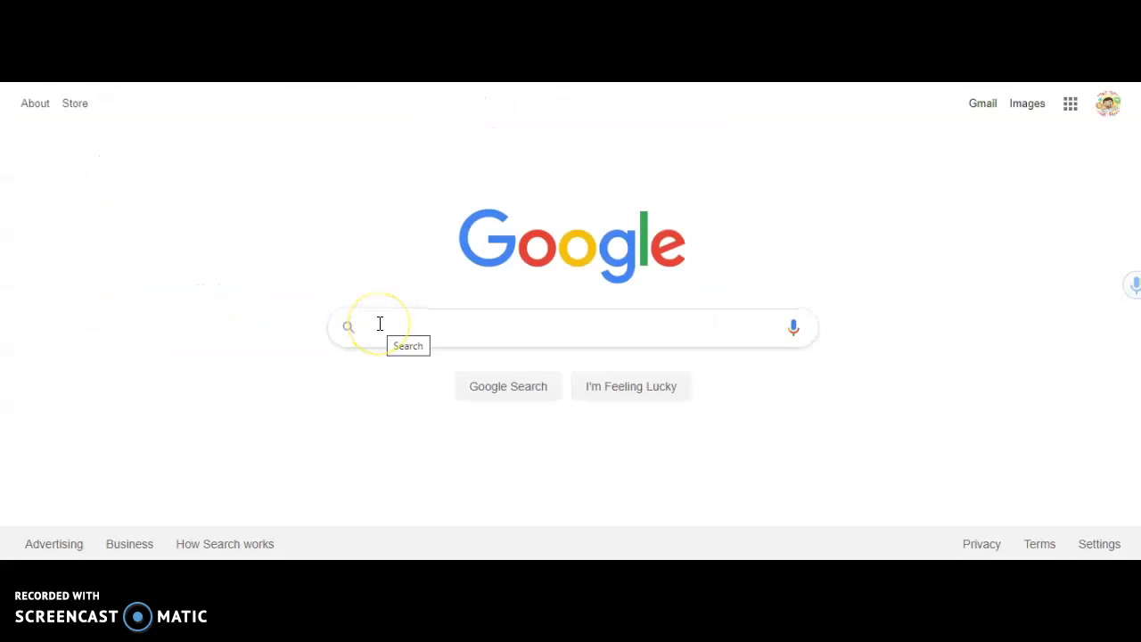
text(oceans)
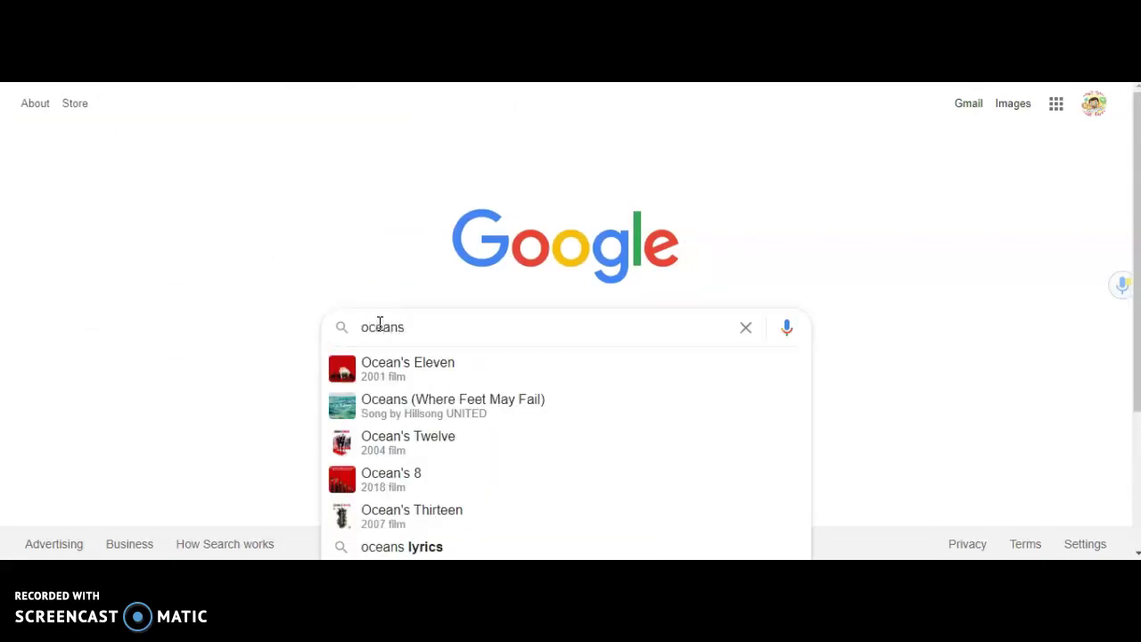
key(Return)
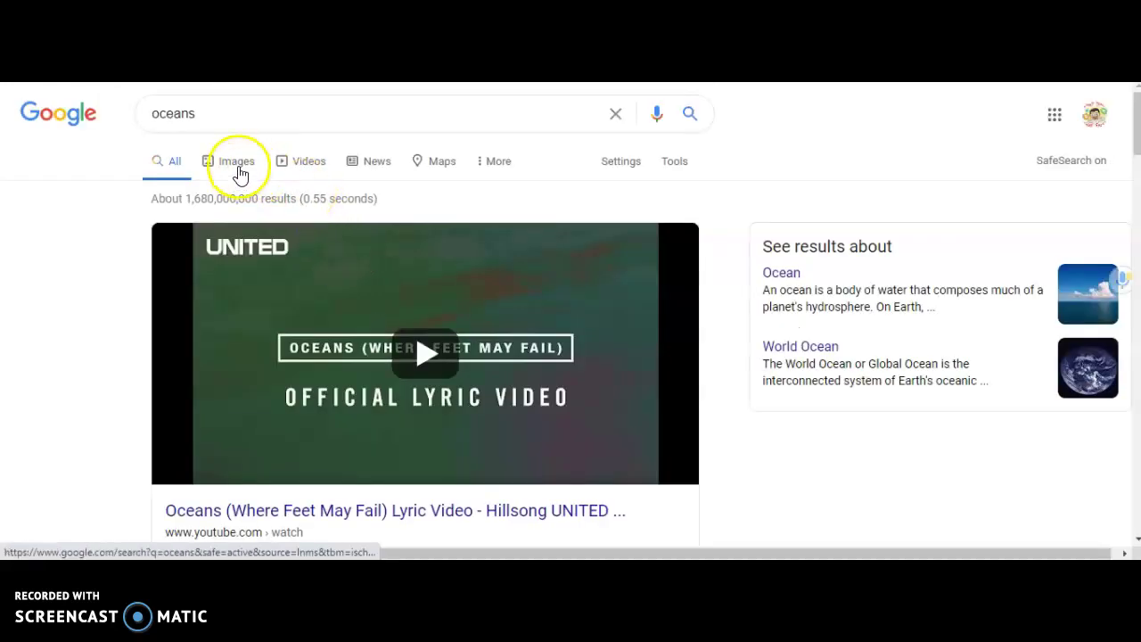
click(253, 162)
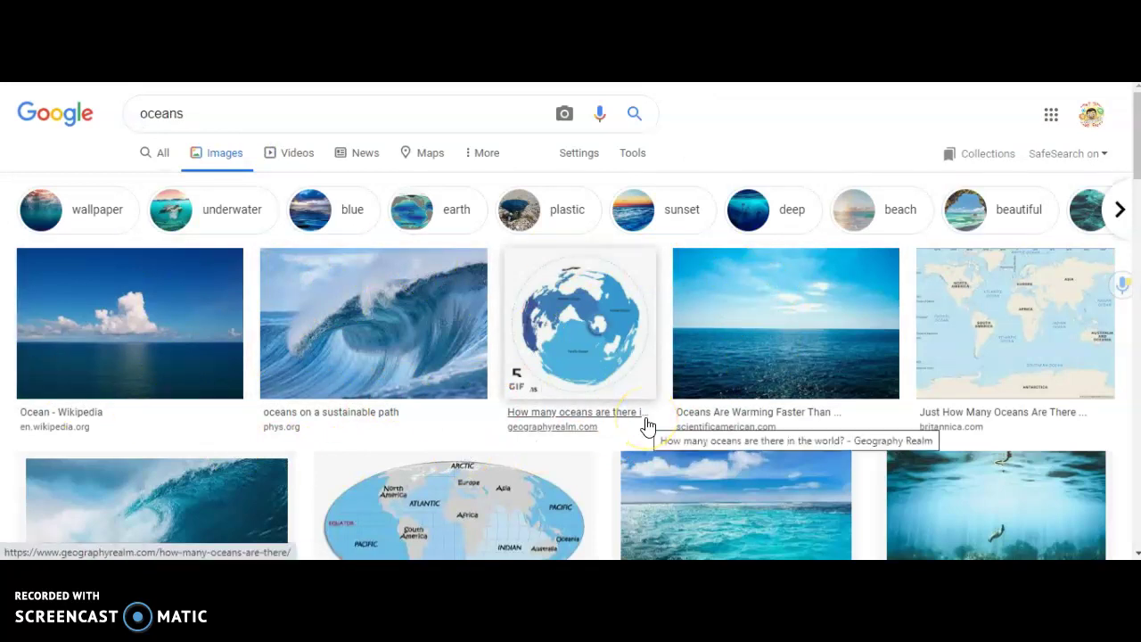
- Filter the ocean image results by usage rights to Creative Commons licenses
click(640, 155)
click(423, 181)
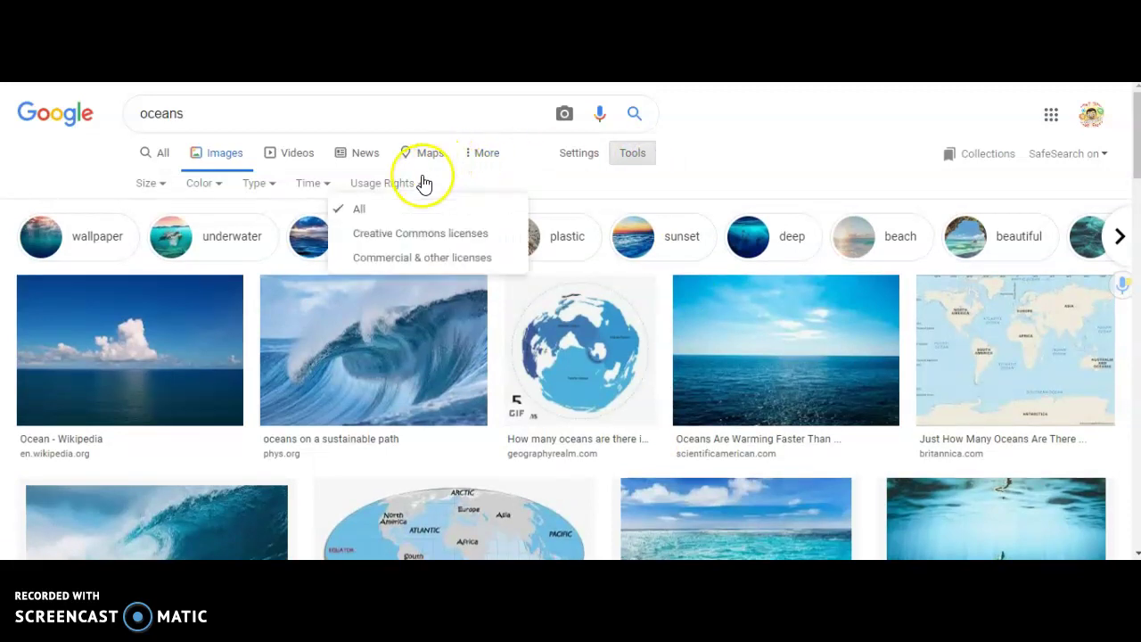
click(444, 239)
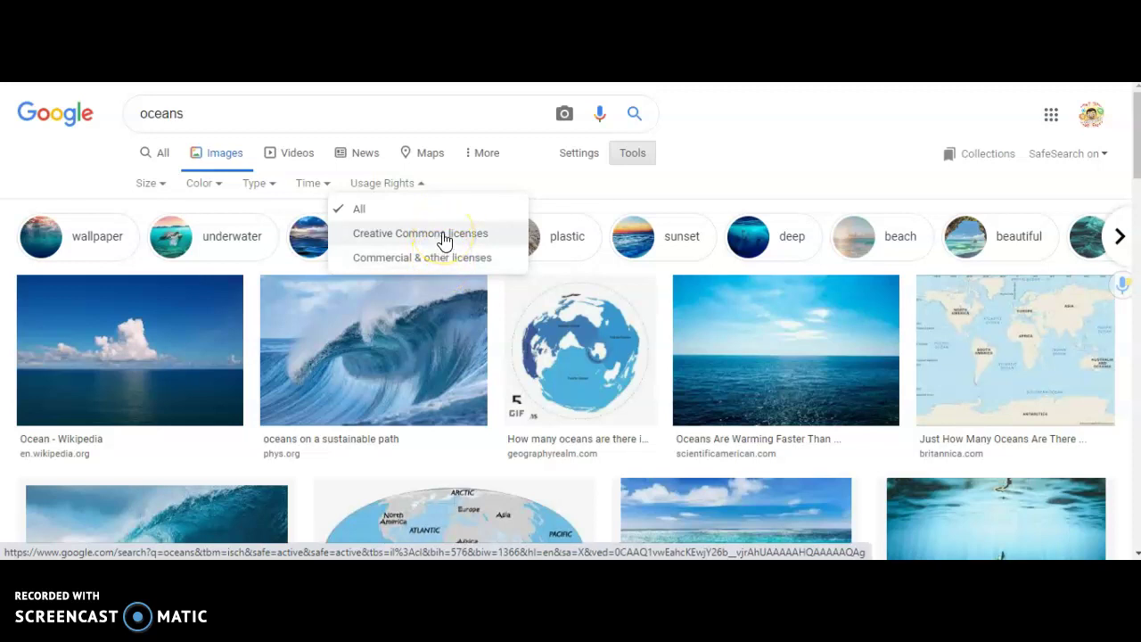
click(491, 238)
click(491, 236)
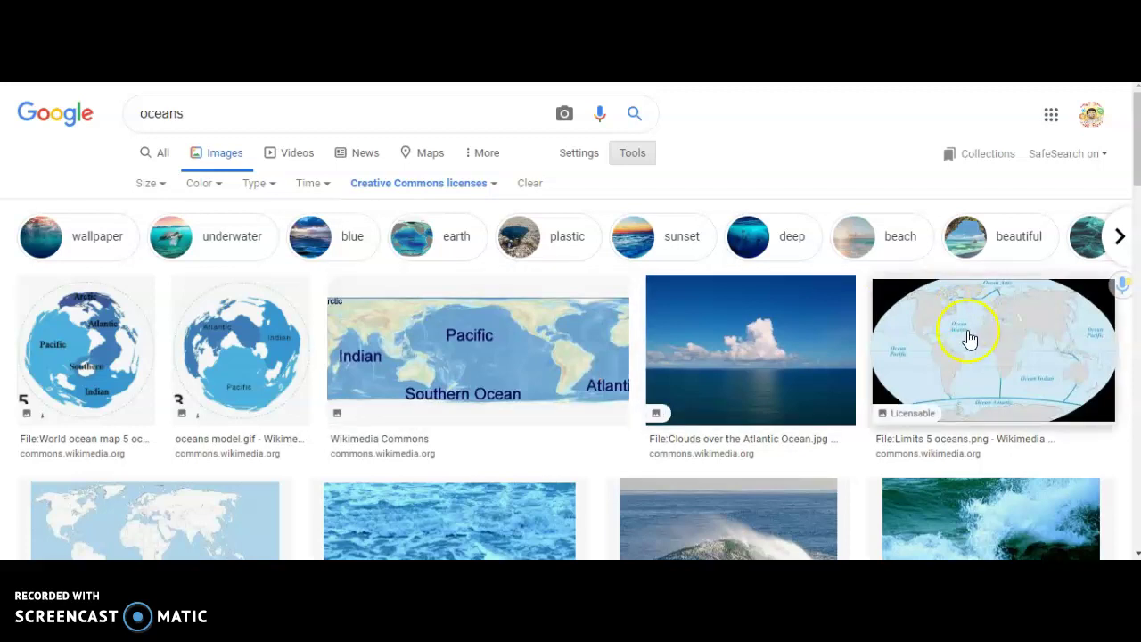
- Browse the Creative Commons ocean images and open the preview of the Needpix "Ocean,sea,water,blues,california" photo
scroll(766, 313, down, 2)
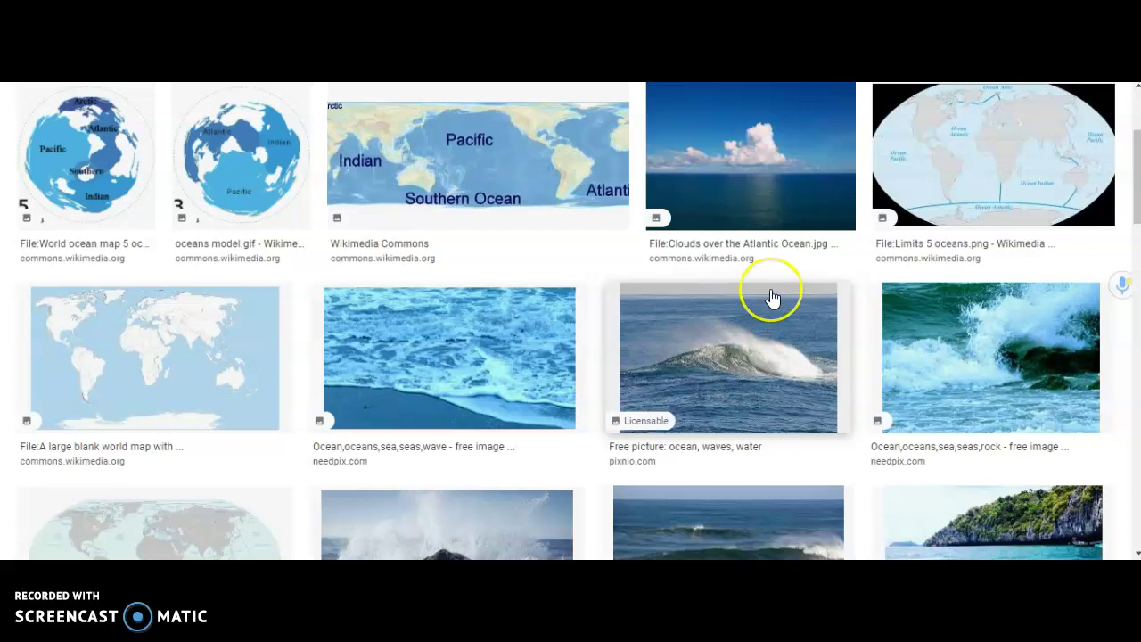
scroll(772, 303, down, 3)
scroll(771, 290, down, 3)
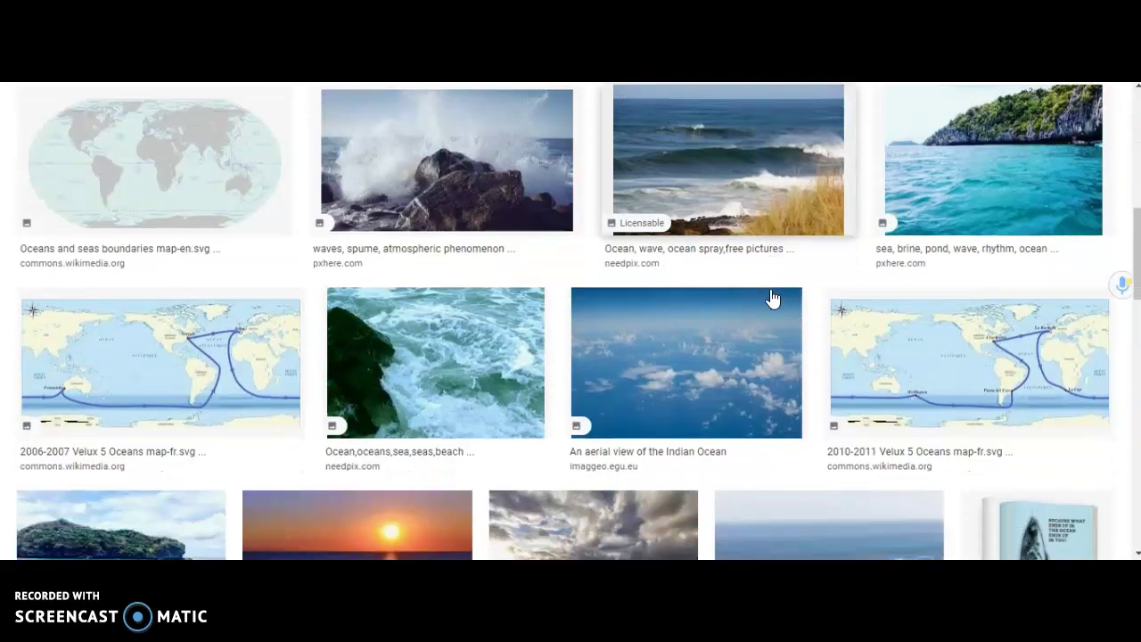
scroll(765, 269, down, 4)
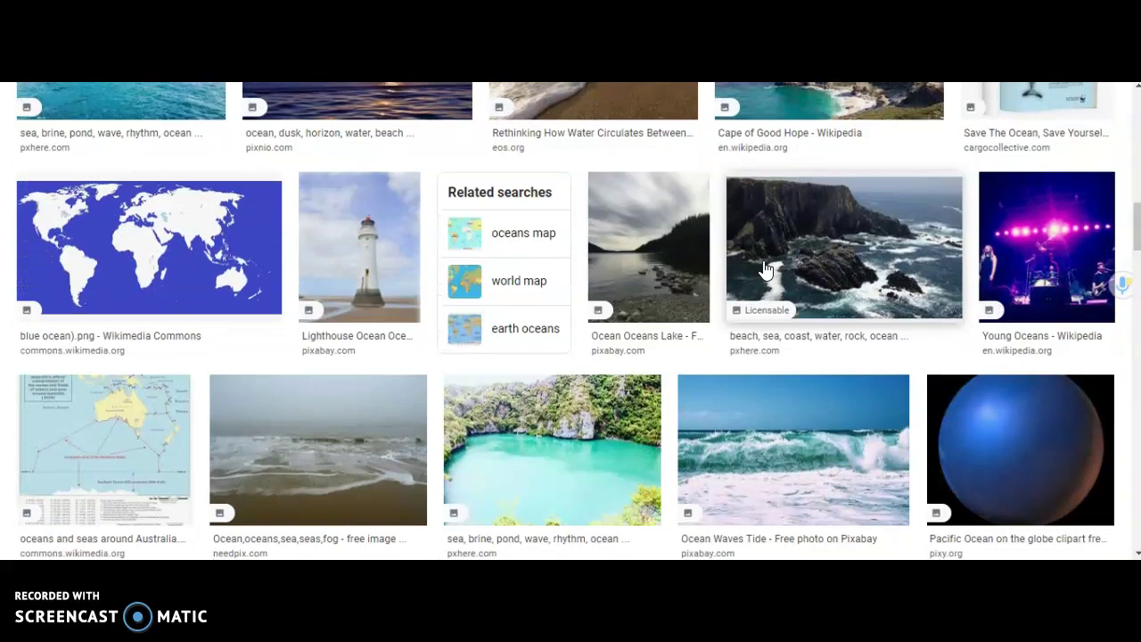
click(838, 229)
scroll(838, 229, down, 4)
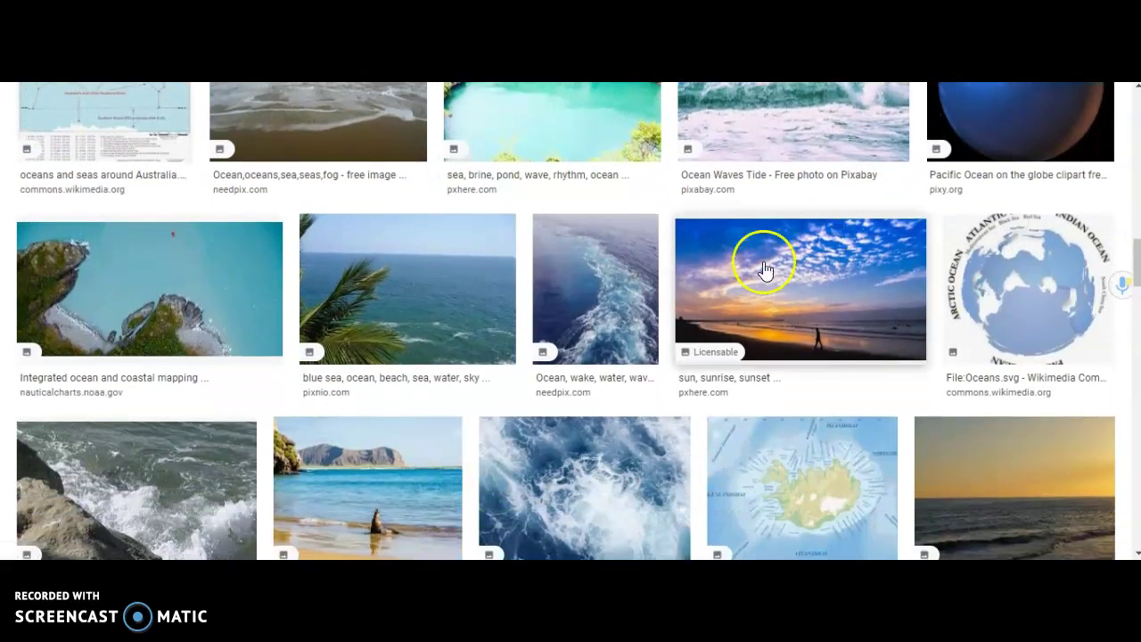
scroll(603, 285, down, 2)
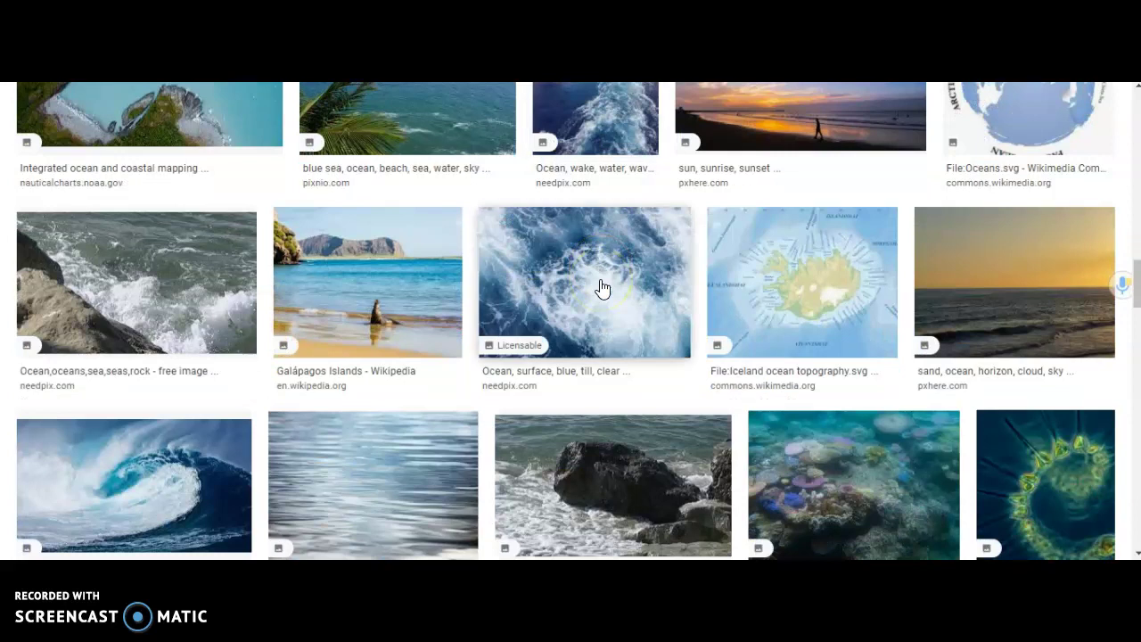
scroll(603, 287, down, 1)
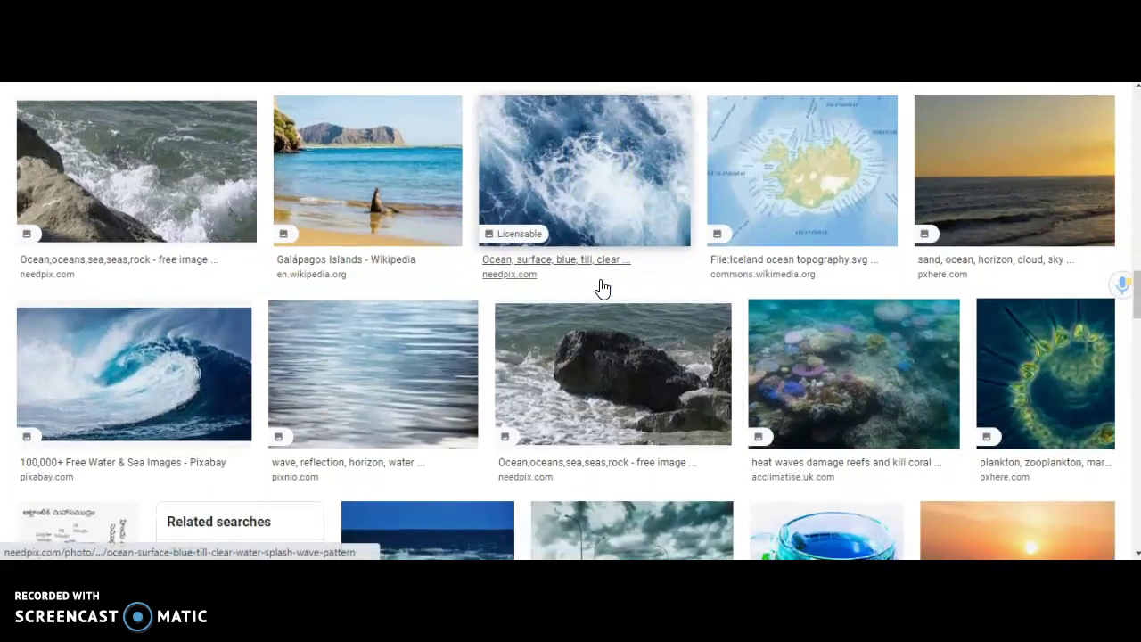
click(140, 390)
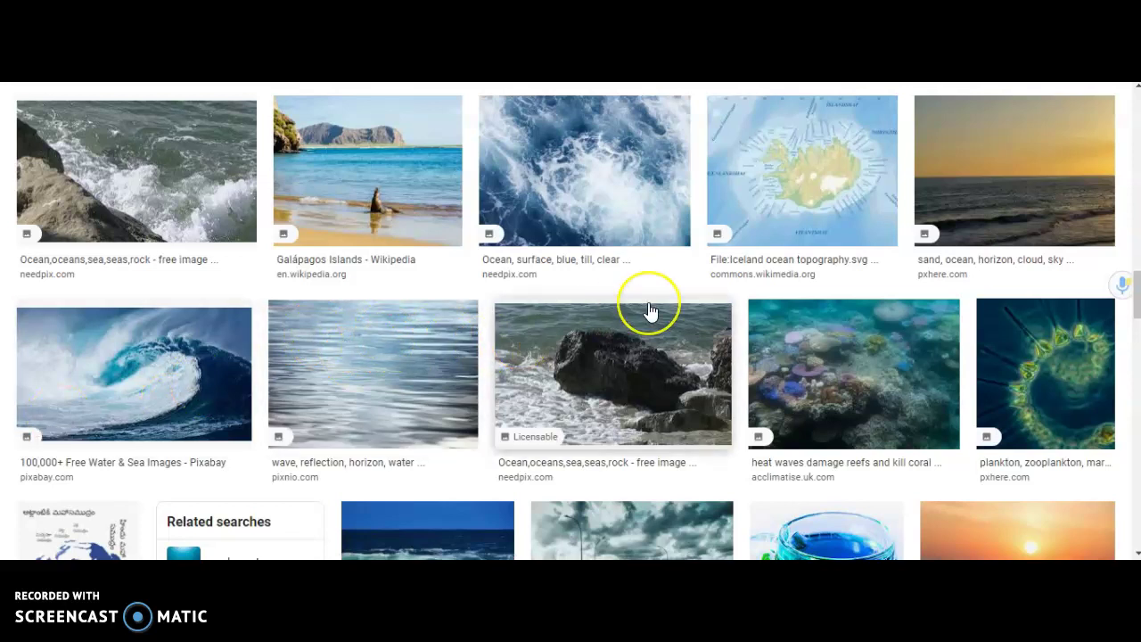
scroll(649, 312, down, 2)
scroll(649, 310, down, 2)
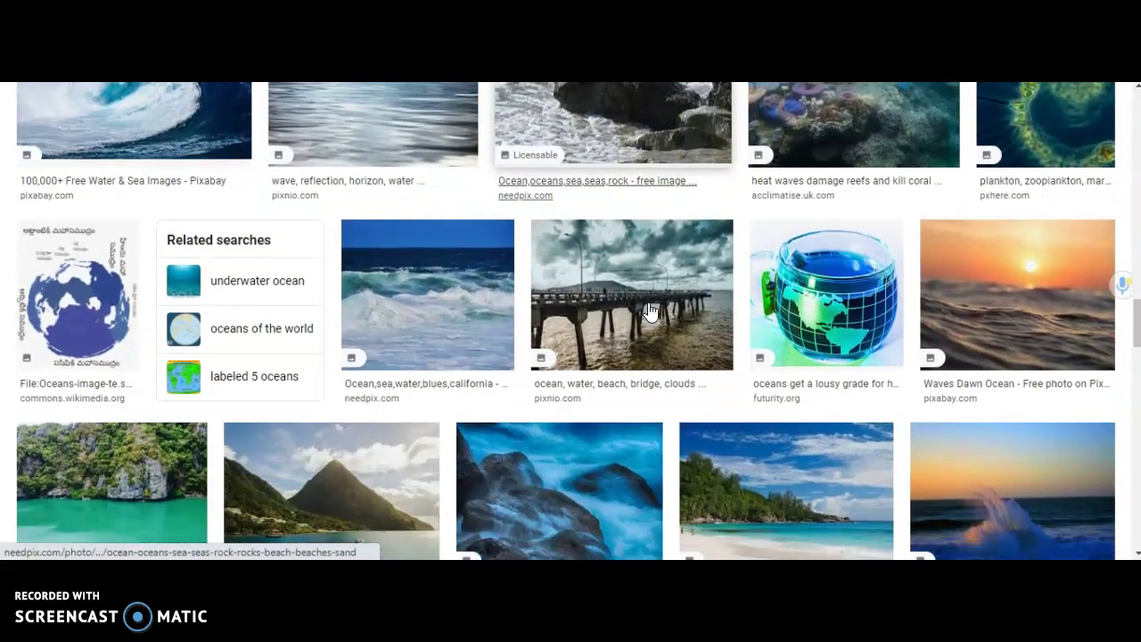
click(432, 269)
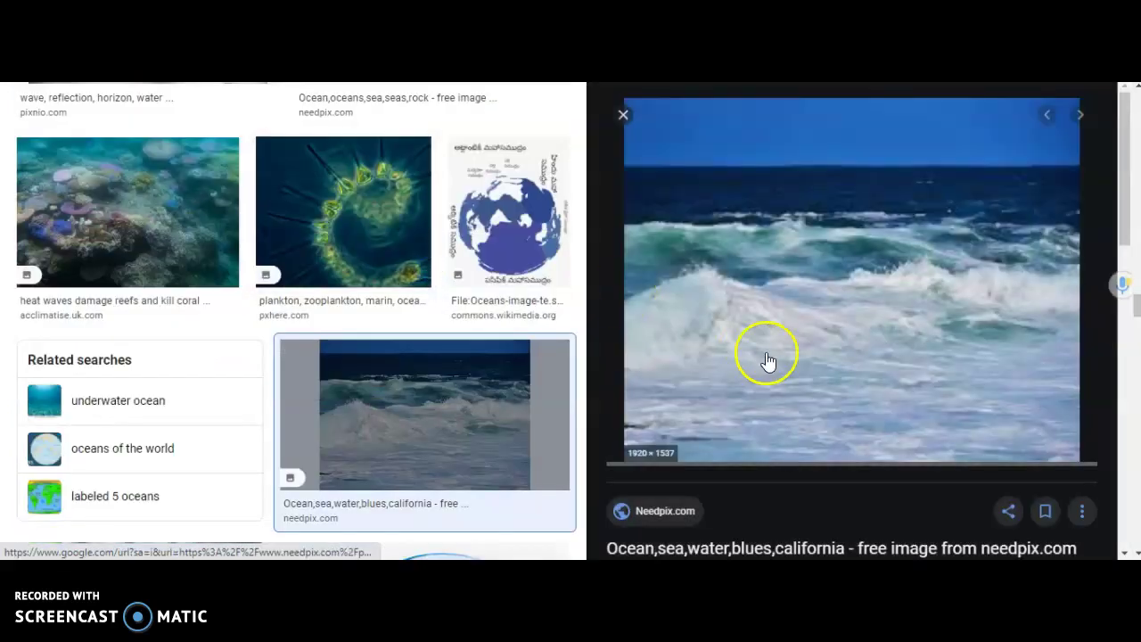
- Open the photo's source page on Needpix, dismiss the advertisements, and continue to its download page
right_click(805, 278)
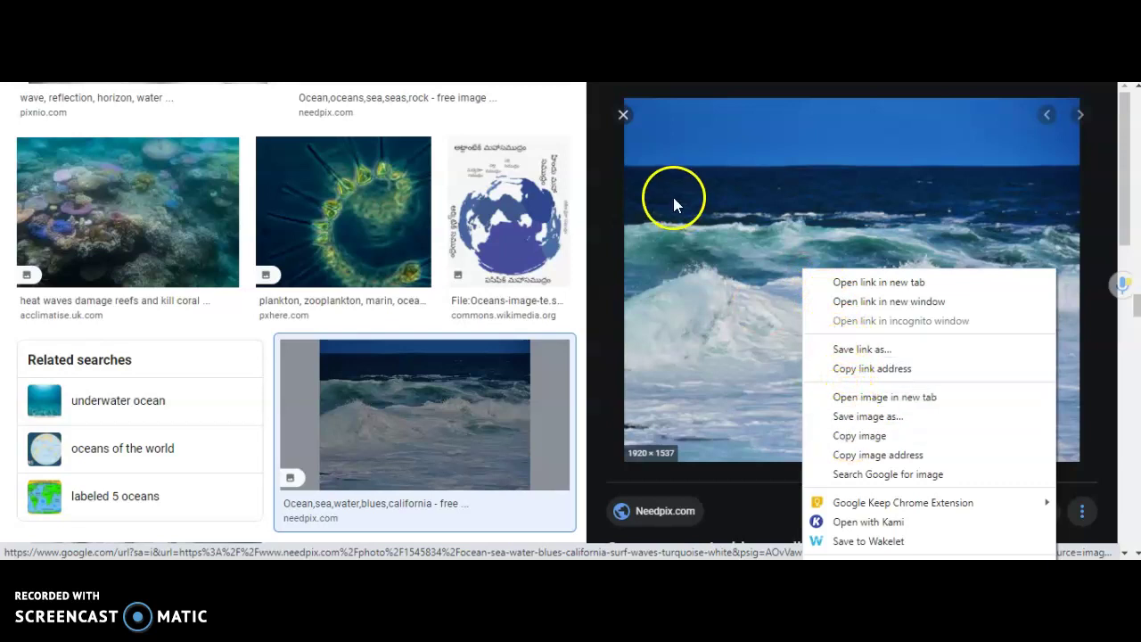
click(674, 234)
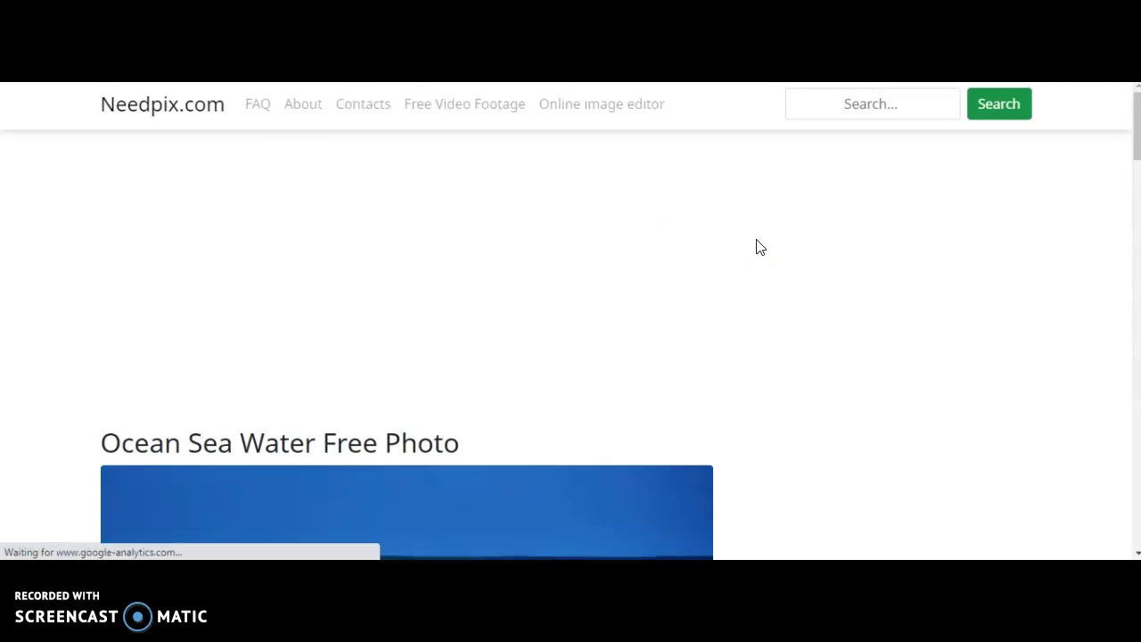
scroll(758, 247, down, 4)
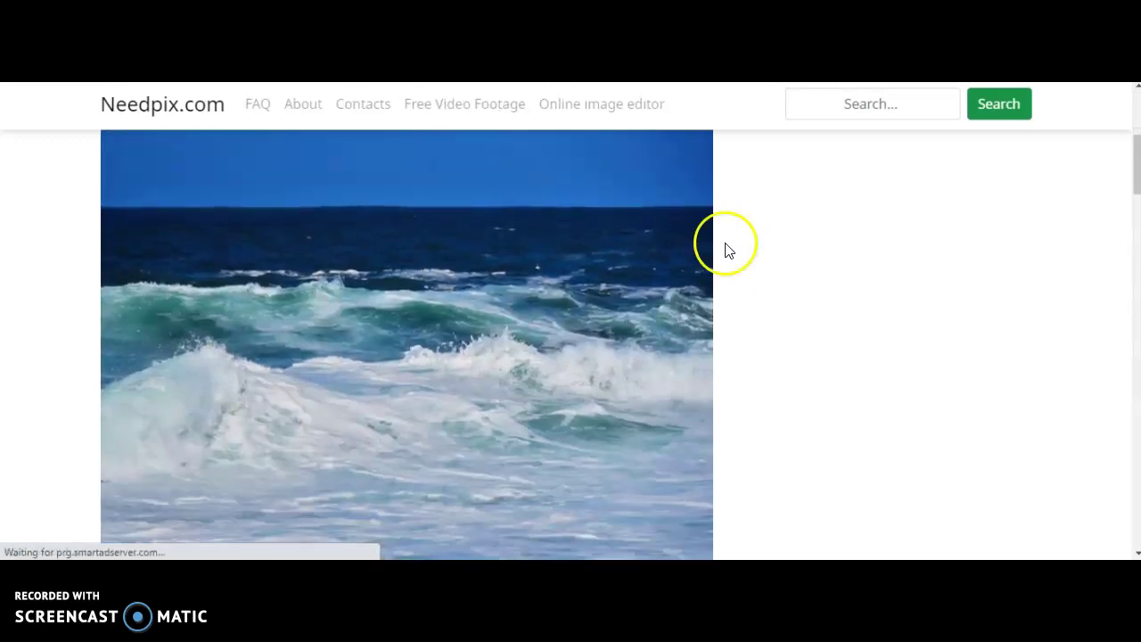
scroll(410, 327, down, 1)
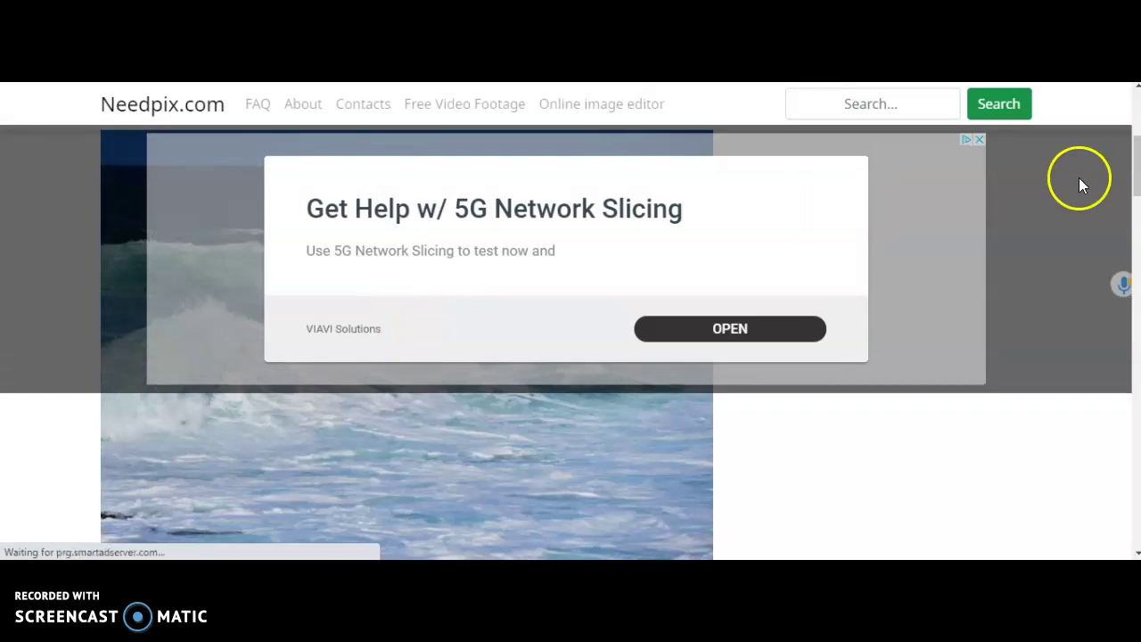
click(556, 425)
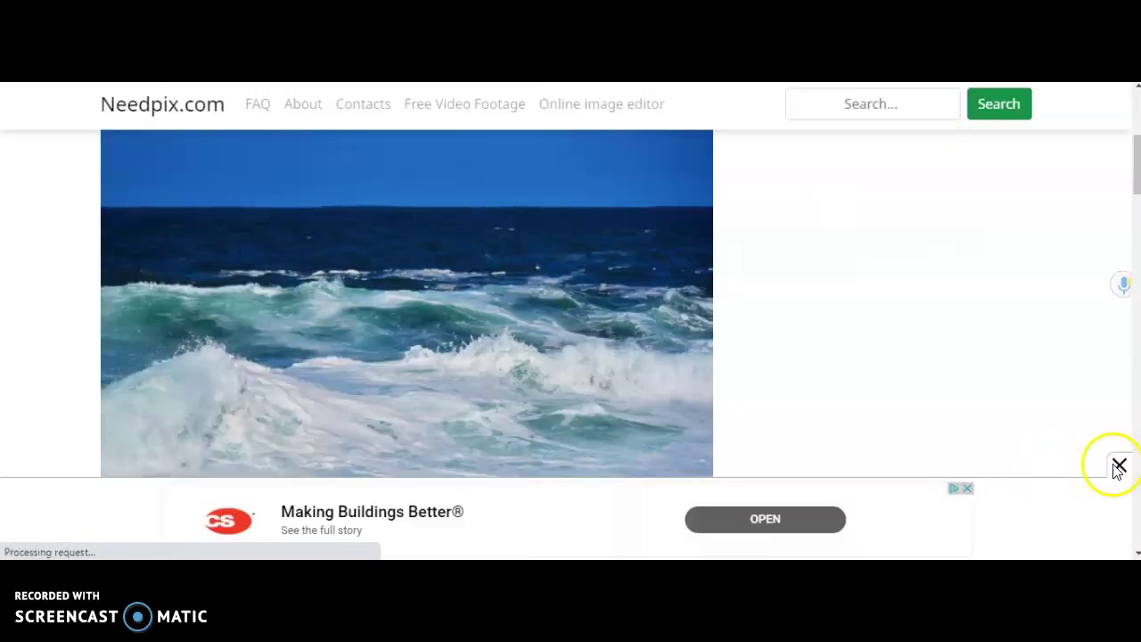
click(1118, 465)
click(427, 332)
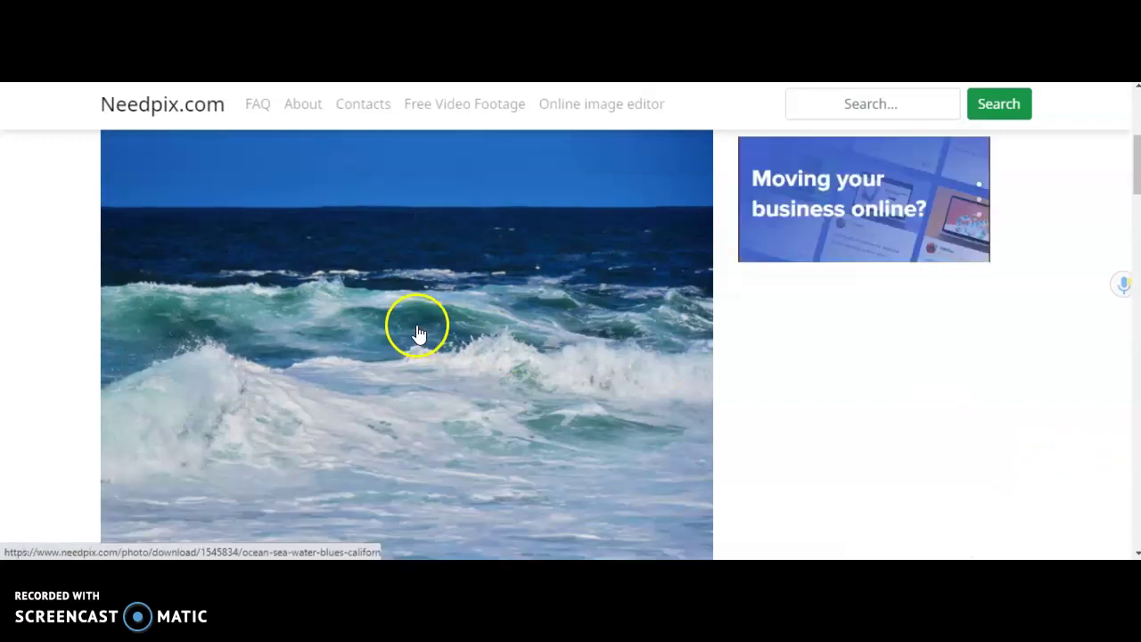
right_click(418, 328)
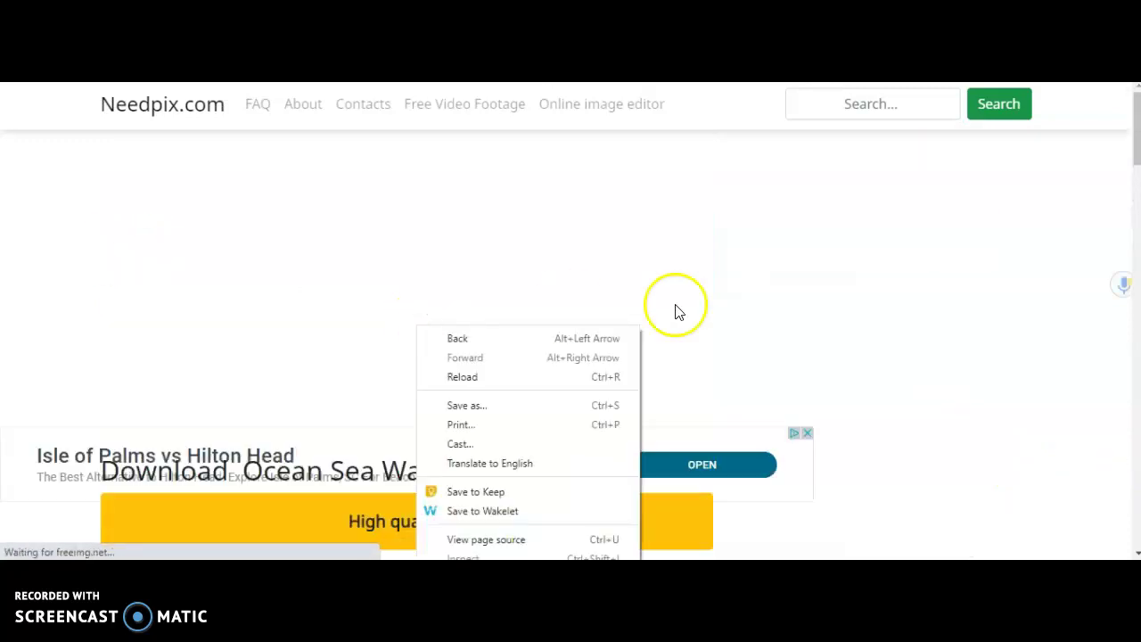
click(1015, 314)
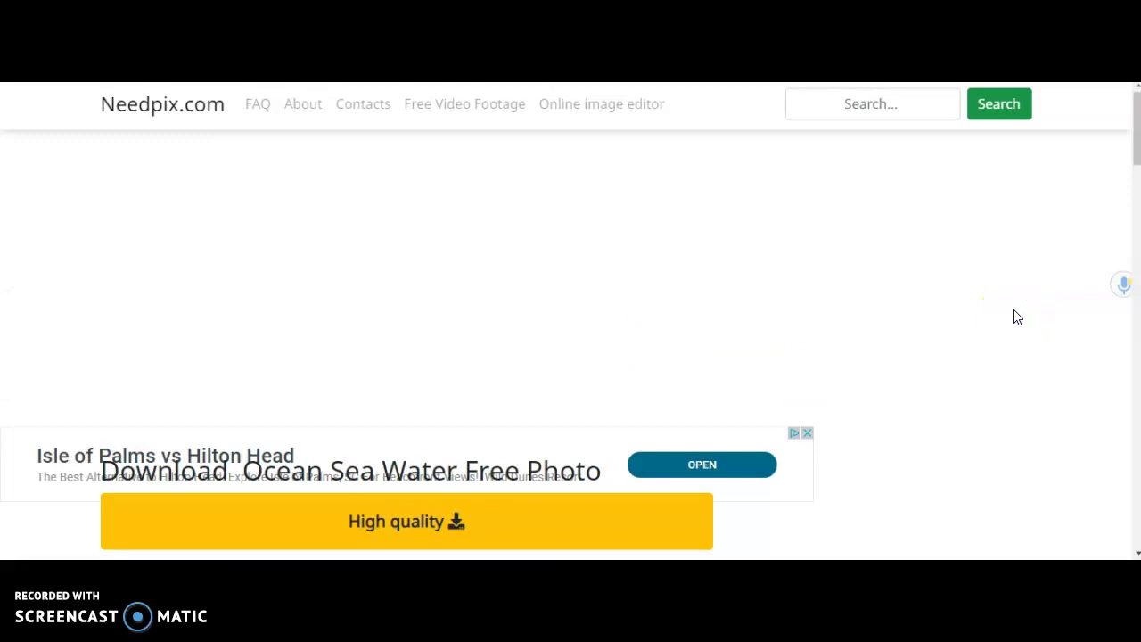
- Copy the image address of the ocean waves photo on the Needpix download page
scroll(1014, 314, down, 7)
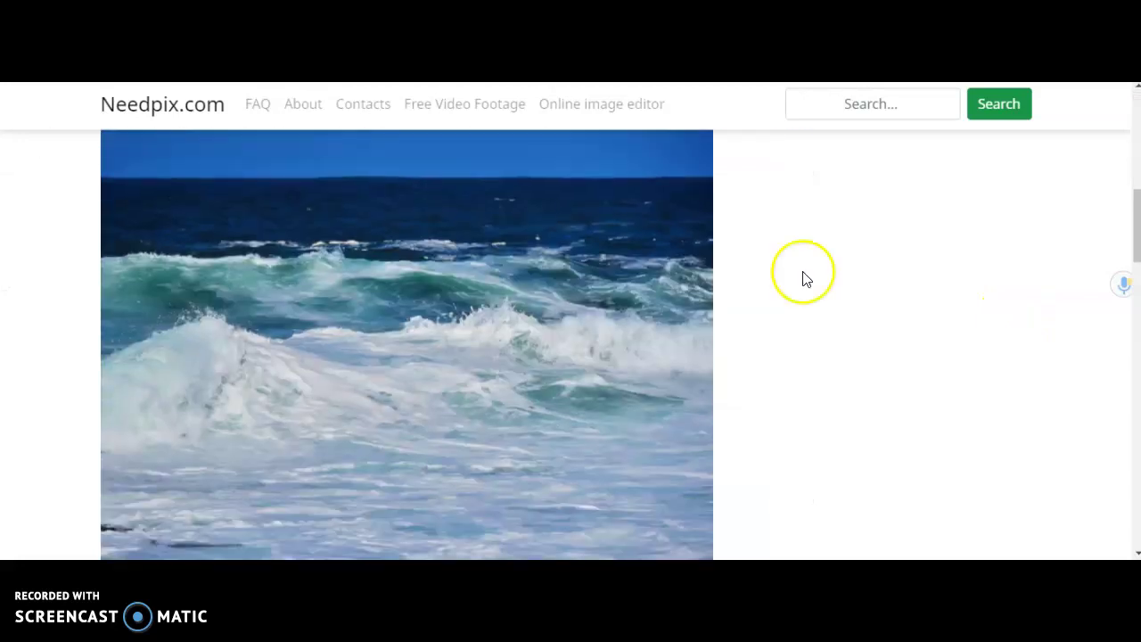
drag(802, 275, 434, 279)
right_click(379, 275)
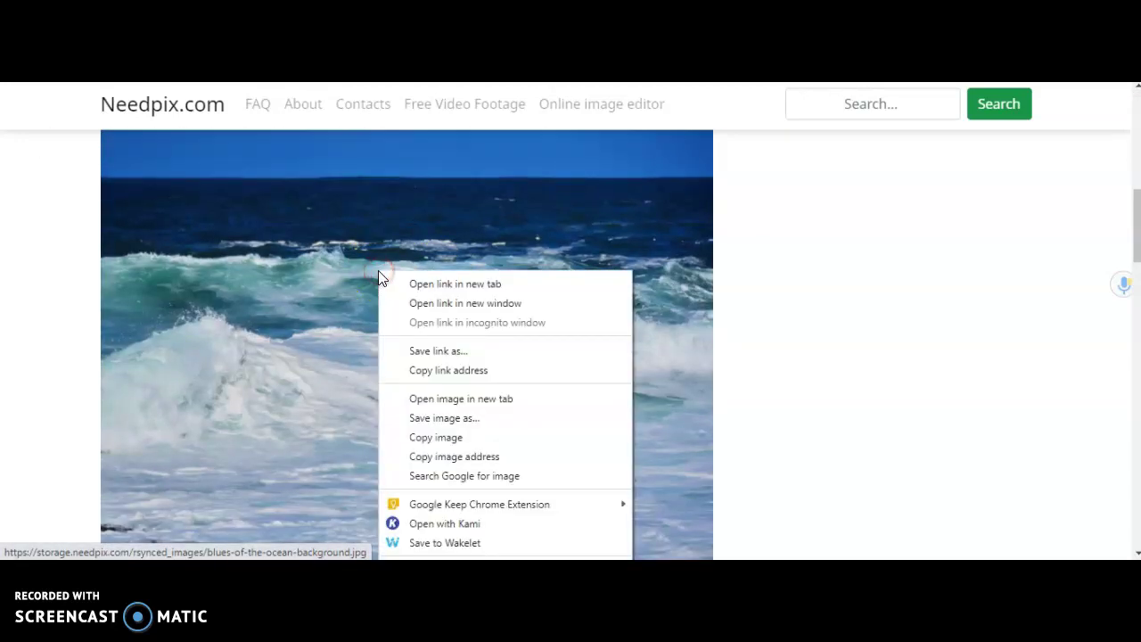
click(445, 459)
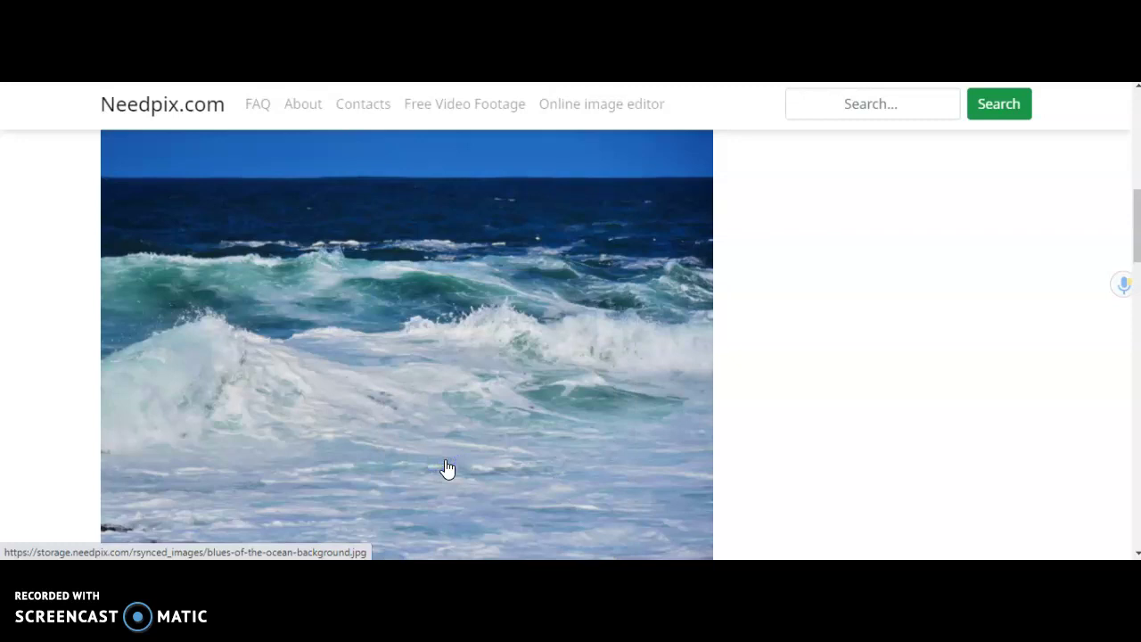
right_click(364, 343)
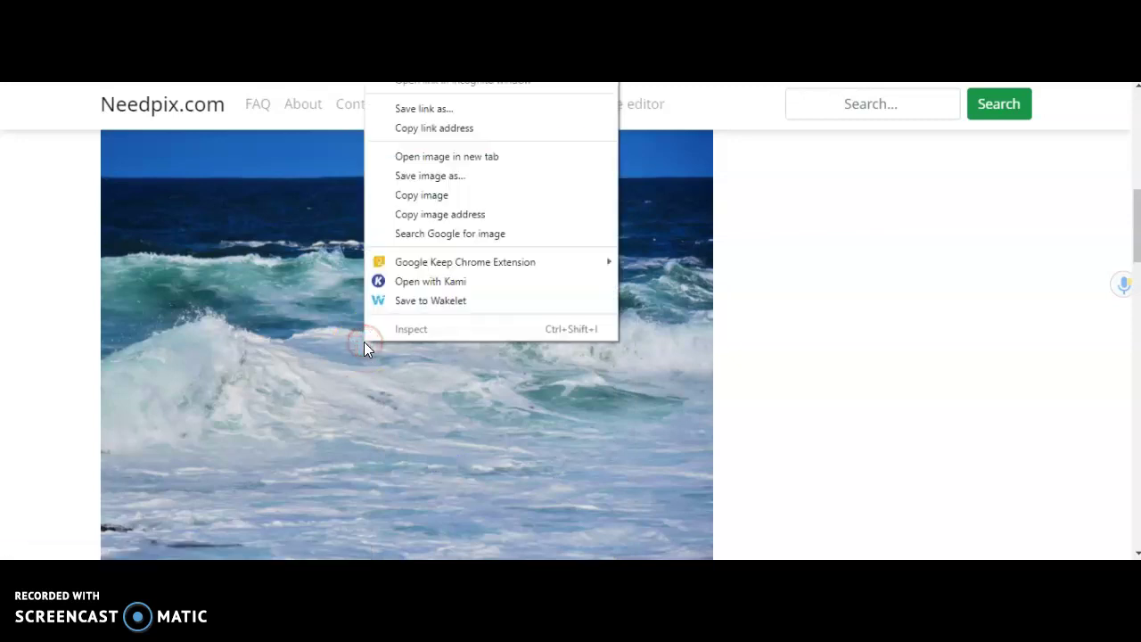
click(417, 223)
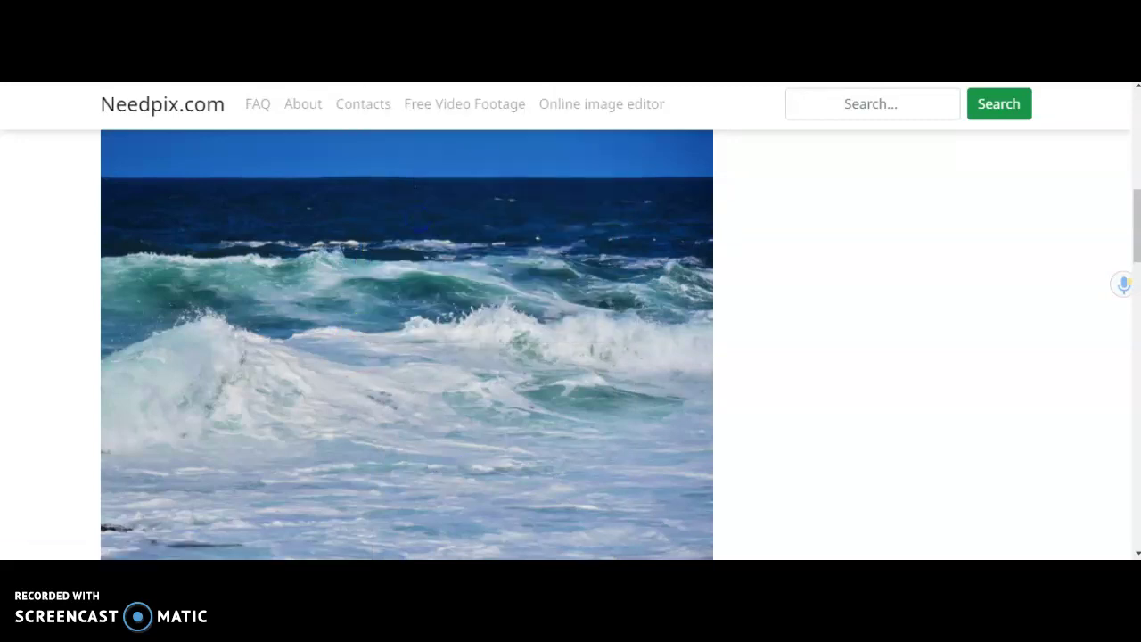
- Switch to the ecosystems spreadsheet and paste the Needpix image address into cell C2 under Image
key(ctrl+Tab)
click(121, 175)
right_click(120, 176)
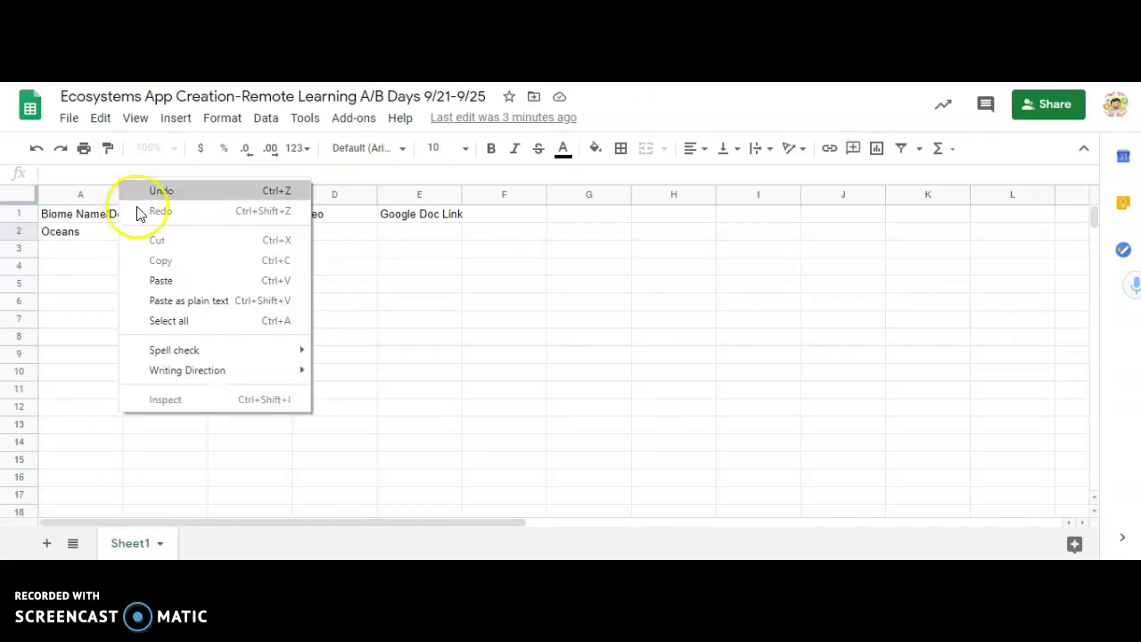
click(163, 279)
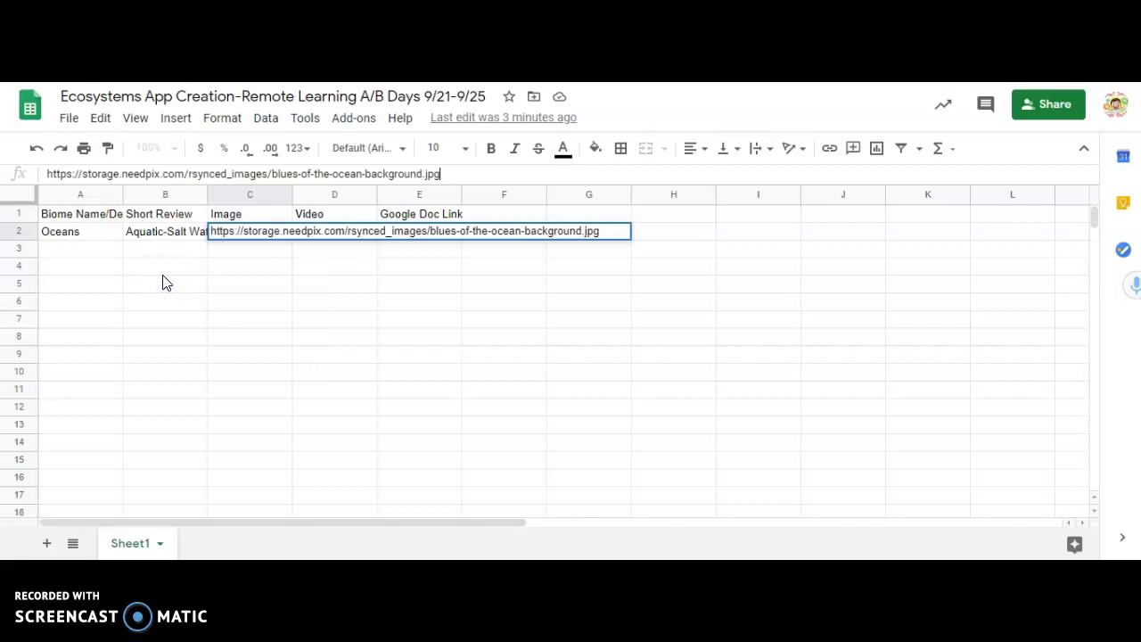
- Replace the Needpix address in cell C2 with the copied PxHere image address
click(179, 271)
click(450, 175)
drag(439, 174, 45, 178)
key(BackSpace)
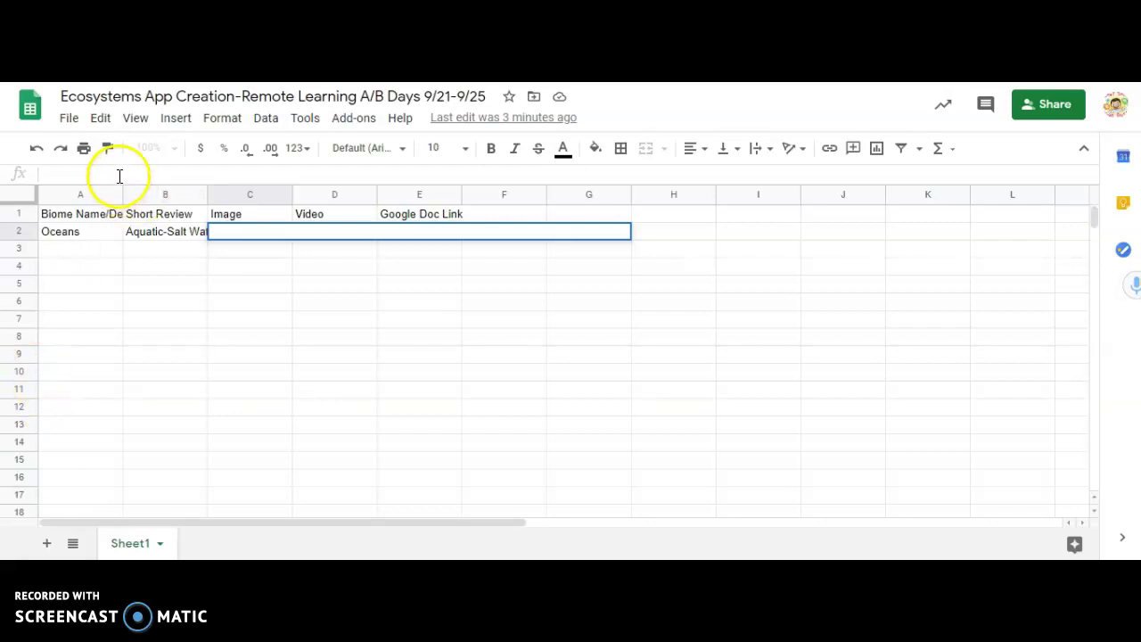
key(ctrl+v)
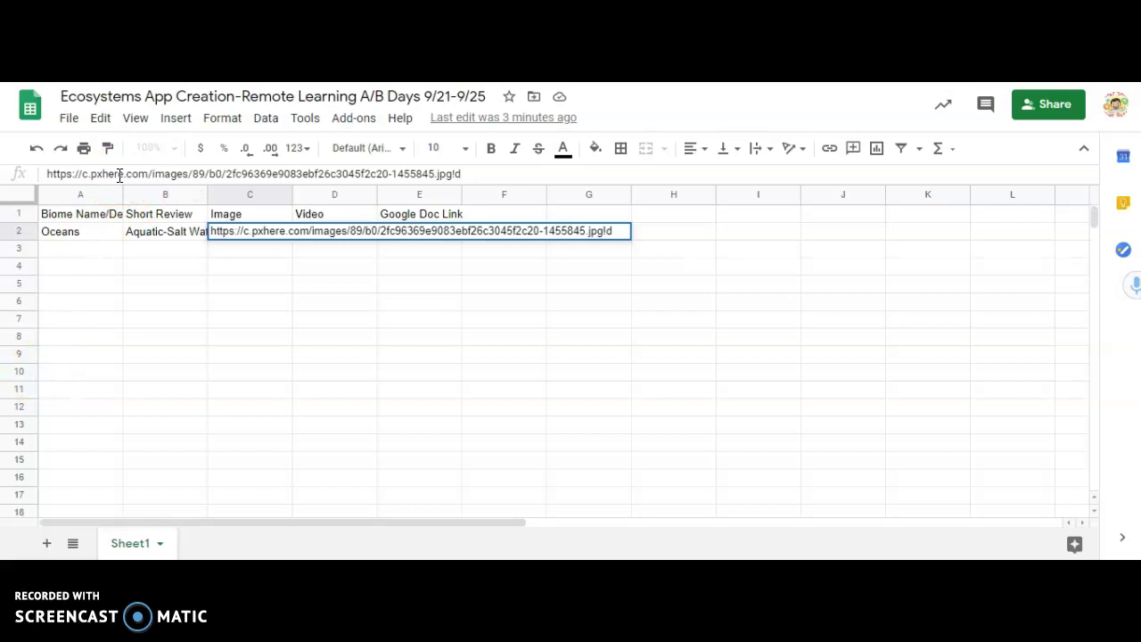
- Remove the trailing "!d" from the PxHere address in C2 so it ends in .jpg
click(460, 175)
key(BackSpace)
key(BackSpace)
- Return to the Google image results and open the Wikimedia Commons page for "Image-Pacific-Ocean -4.jpg"
click(312, 44)
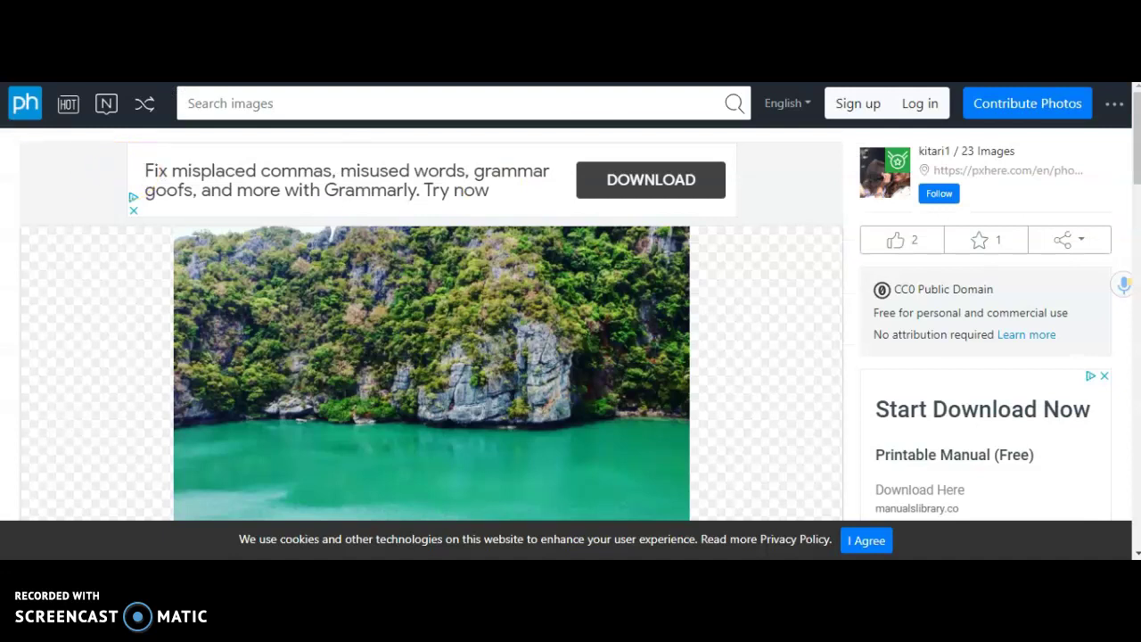
click(517, 44)
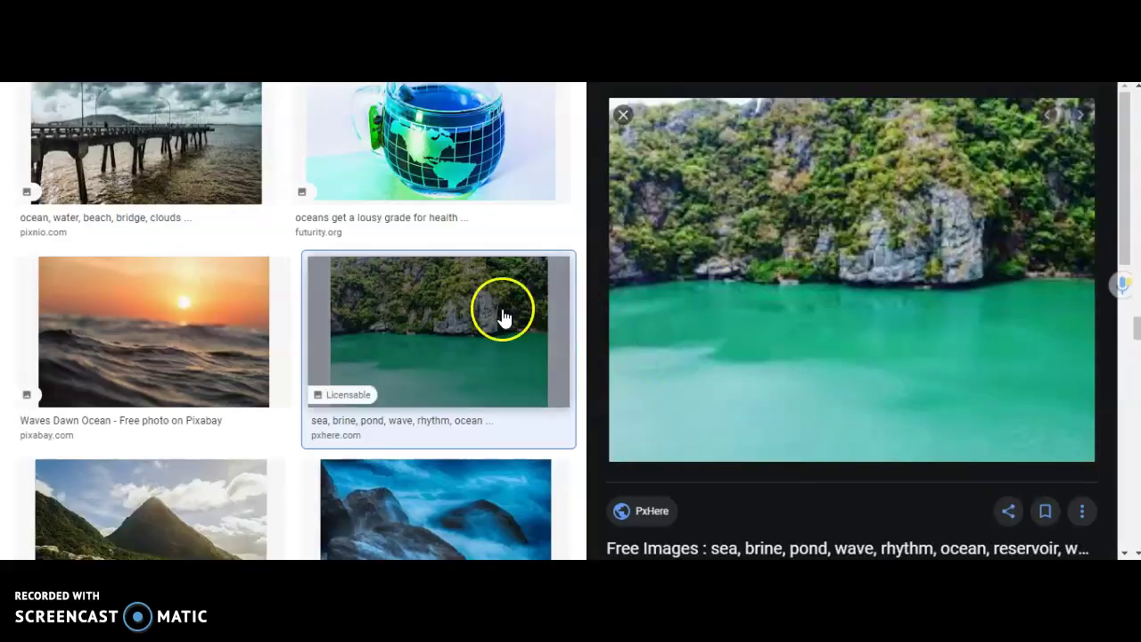
scroll(473, 317, down, 1)
scroll(433, 316, down, 5)
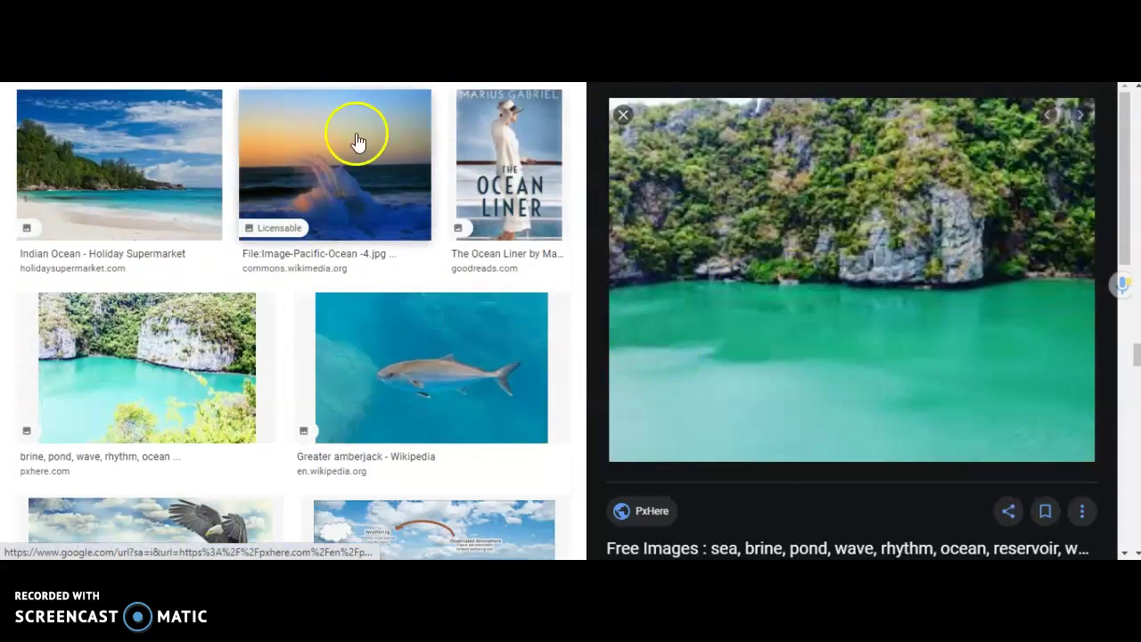
click(351, 167)
scroll(350, 166, up, 1)
click(790, 294)
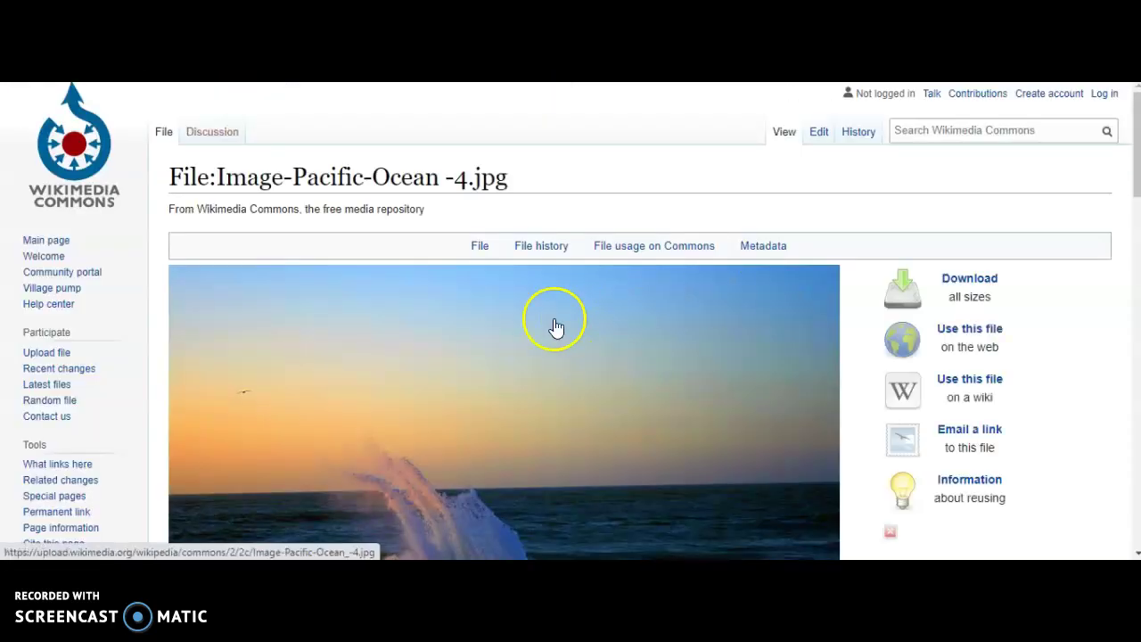
- Copy the image address of the Pacific Ocean wave photo on Wikimedia Commons
scroll(553, 324, down, 3)
right_click(512, 257)
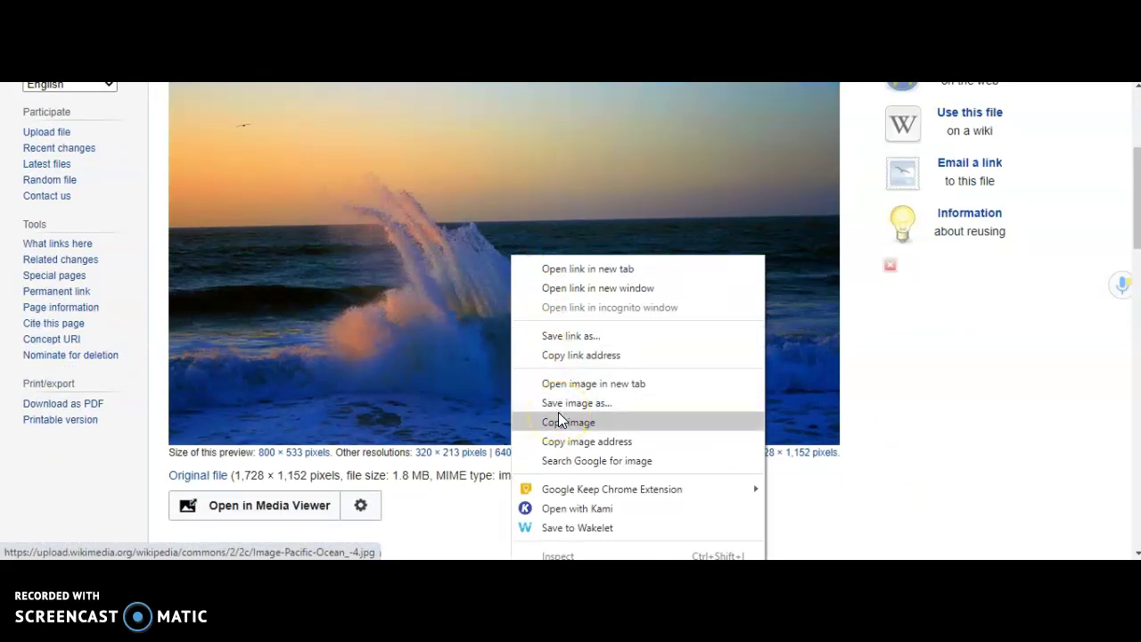
click(563, 442)
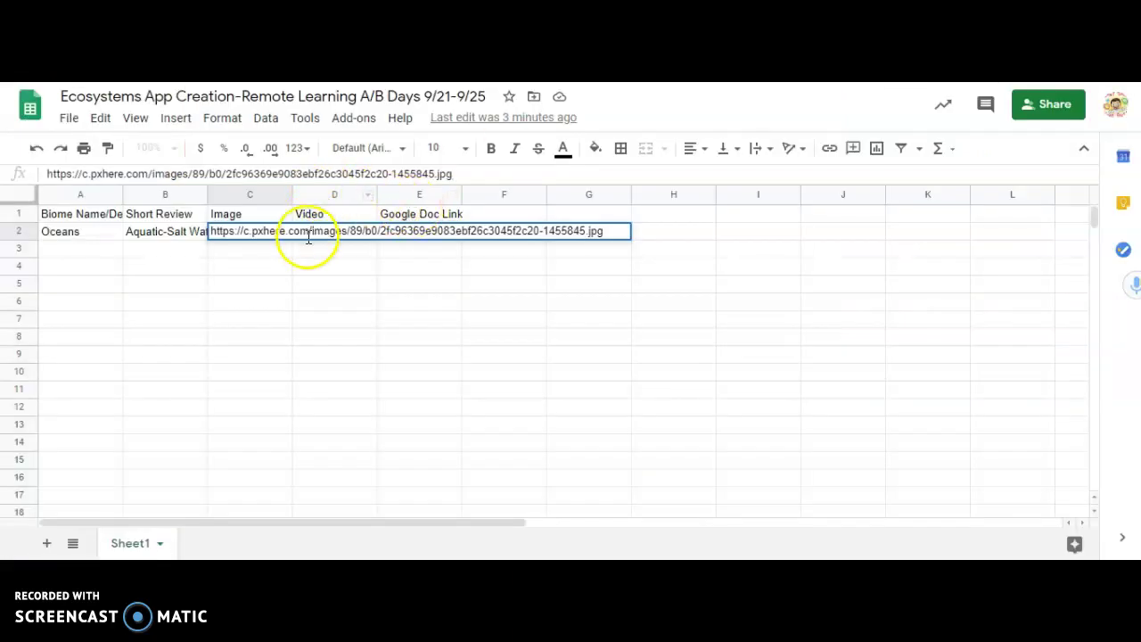
- Replace the address in cell C2 of the ecosystems spreadsheet with the copied Wikimedia Pacific Ocean image address and commit it
drag(465, 176, 46, 201)
drag(466, 173, 14, 181)
key(BackSpace)
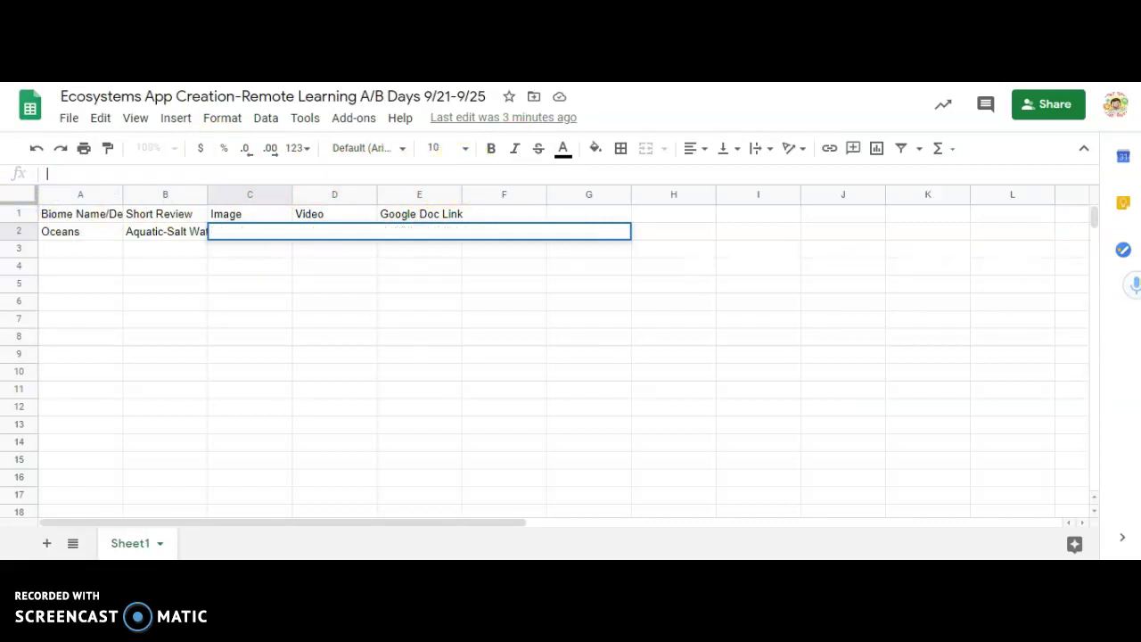
right_click(66, 177)
click(102, 279)
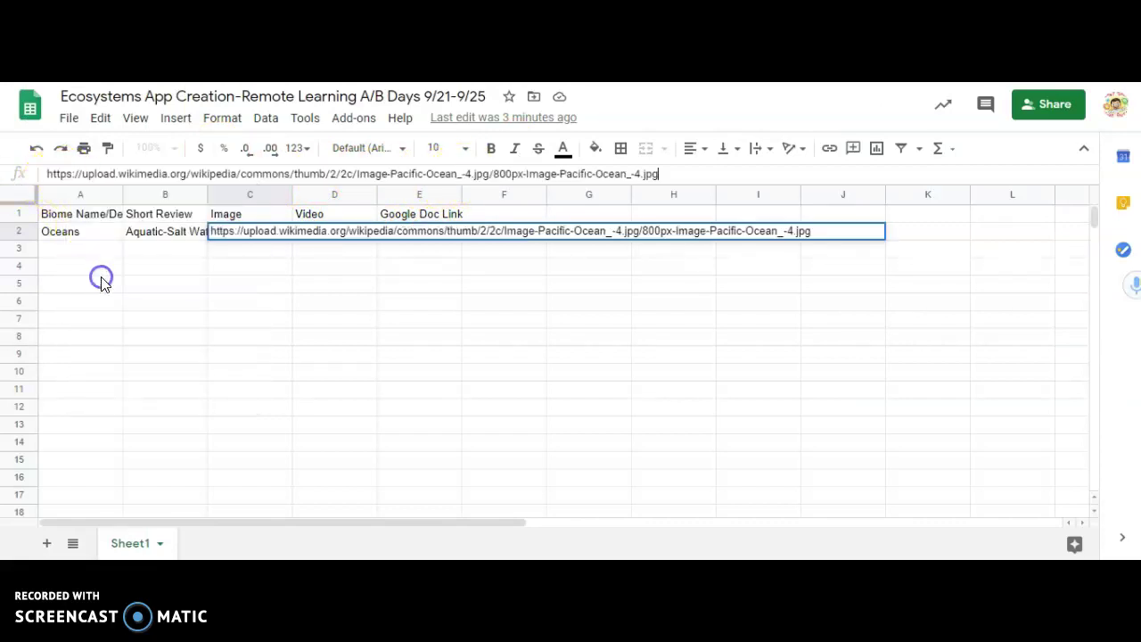
click(670, 175)
click(279, 334)
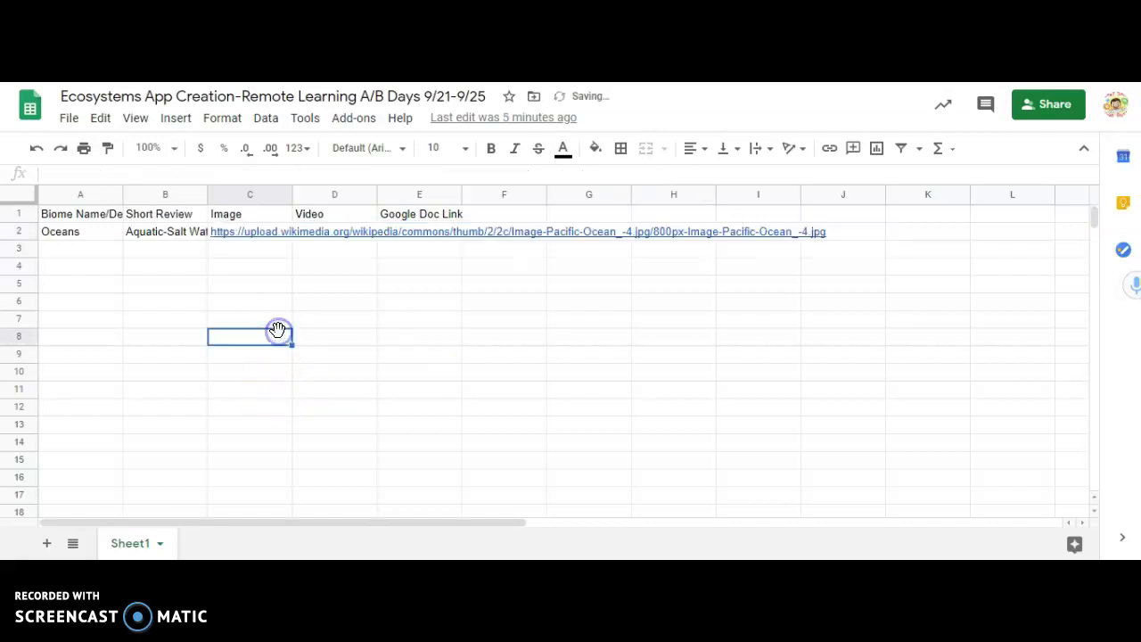
mouse_move(270, 241)
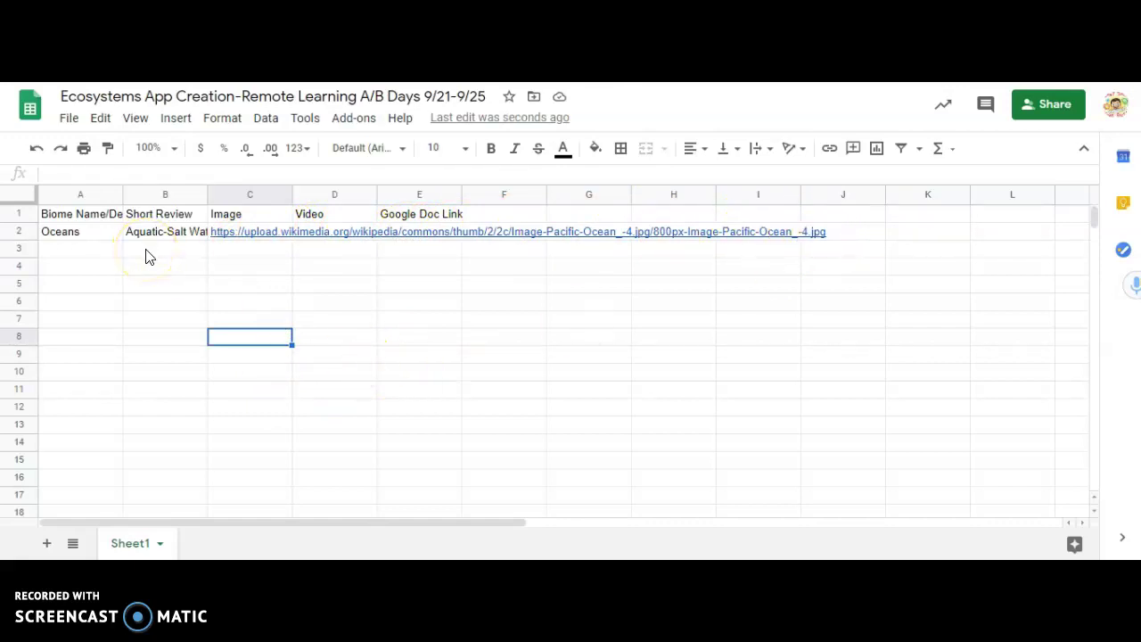
click(271, 230)
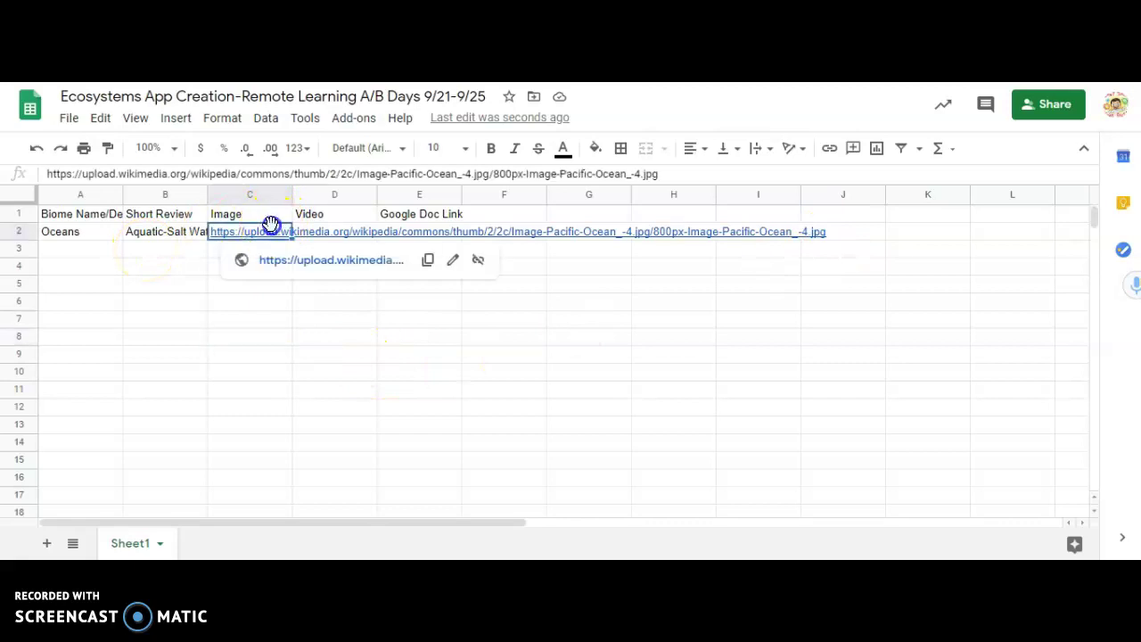
click(272, 280)
click(327, 233)
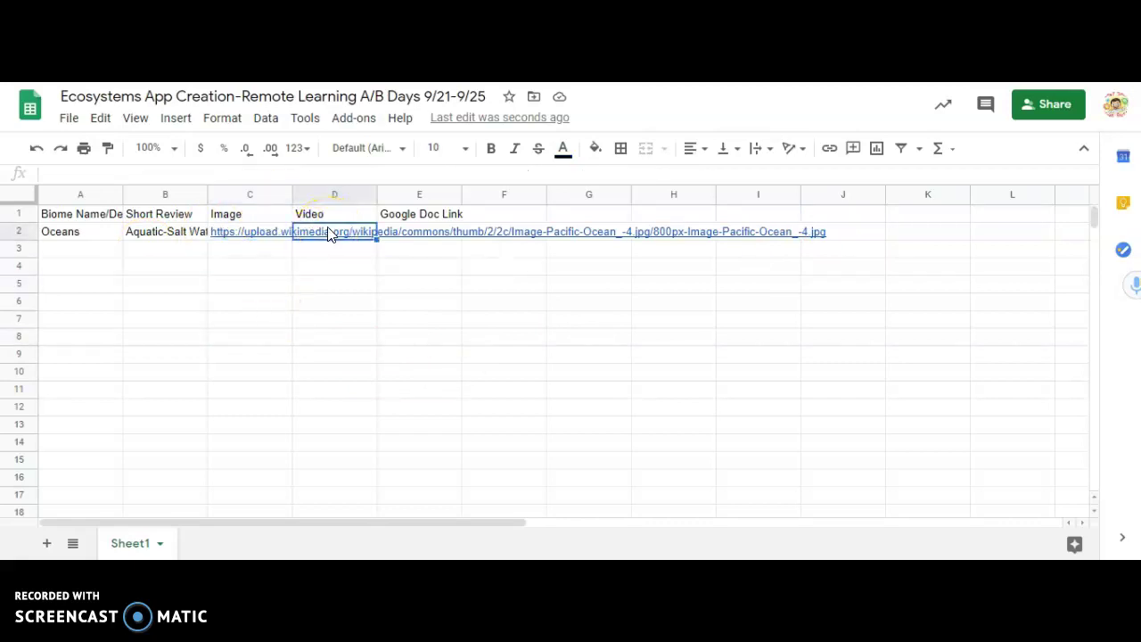
click(297, 174)
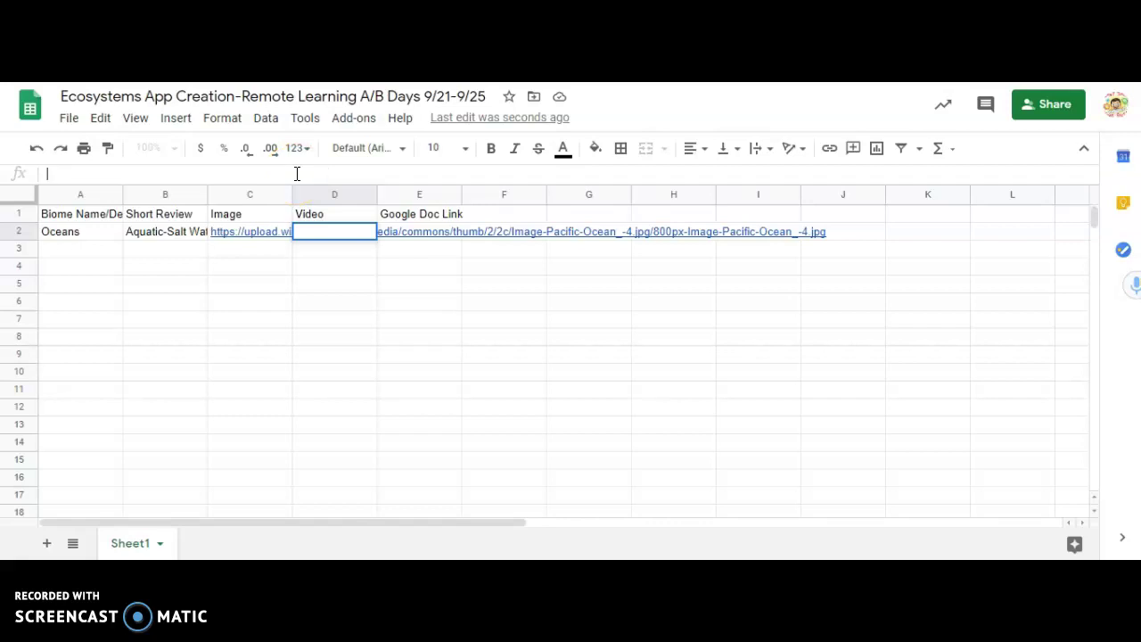
- Go to youtube.com in the browser tab showing the Wikimedia photo and search for "oceans documentary kids"
key(ctrl+Tab)
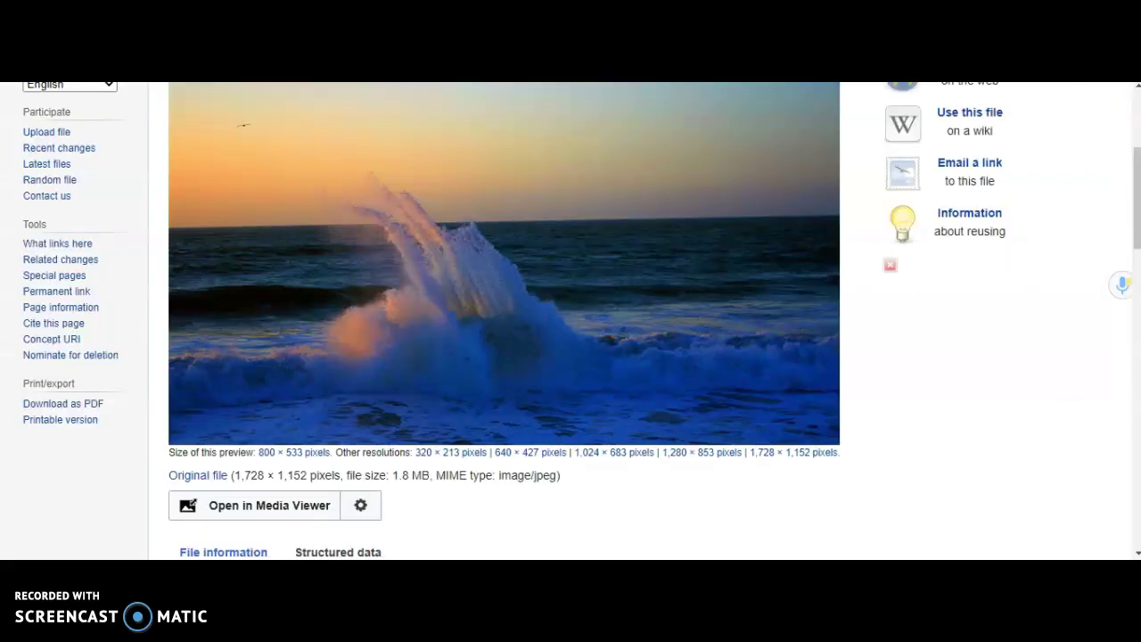
key(ctrl+l)
text(youtube.com)
key(Return)
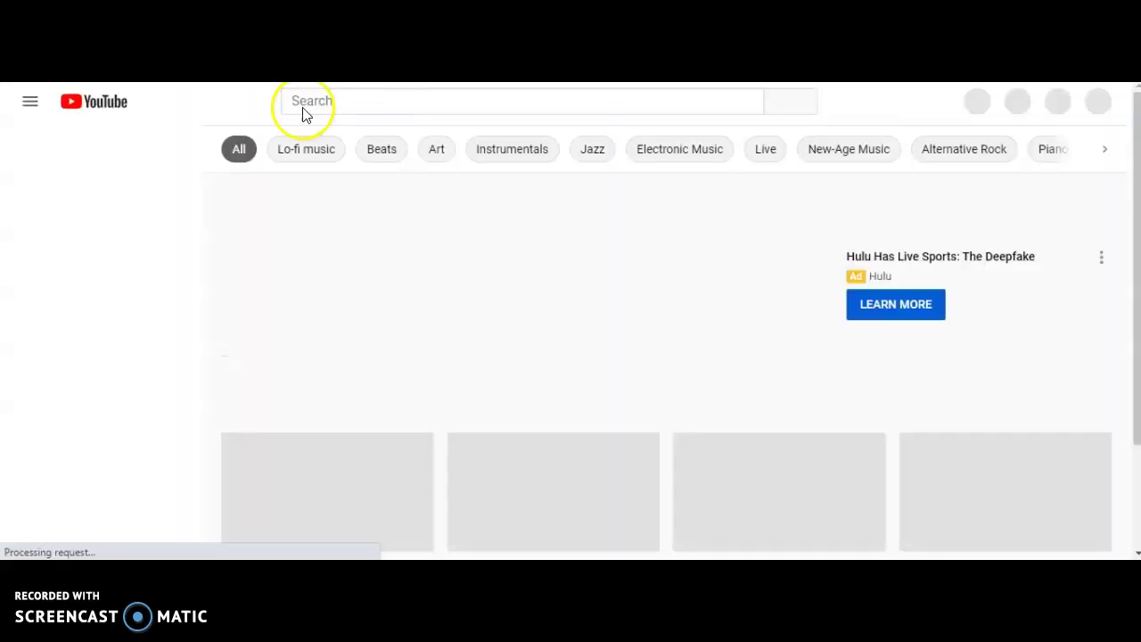
click(323, 101)
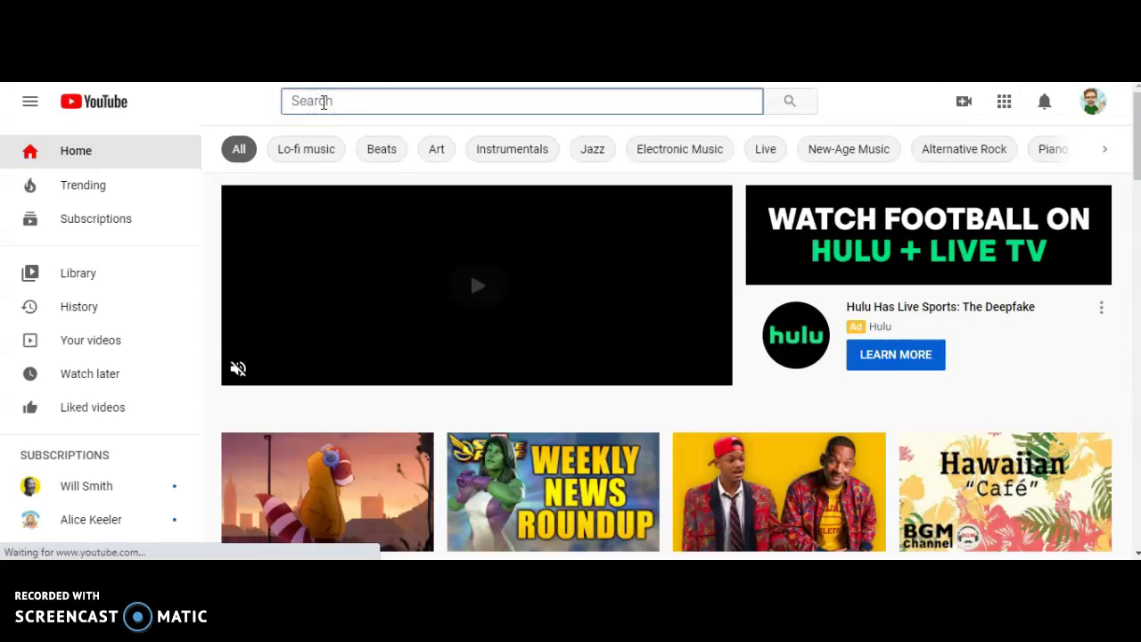
text(oceans d)
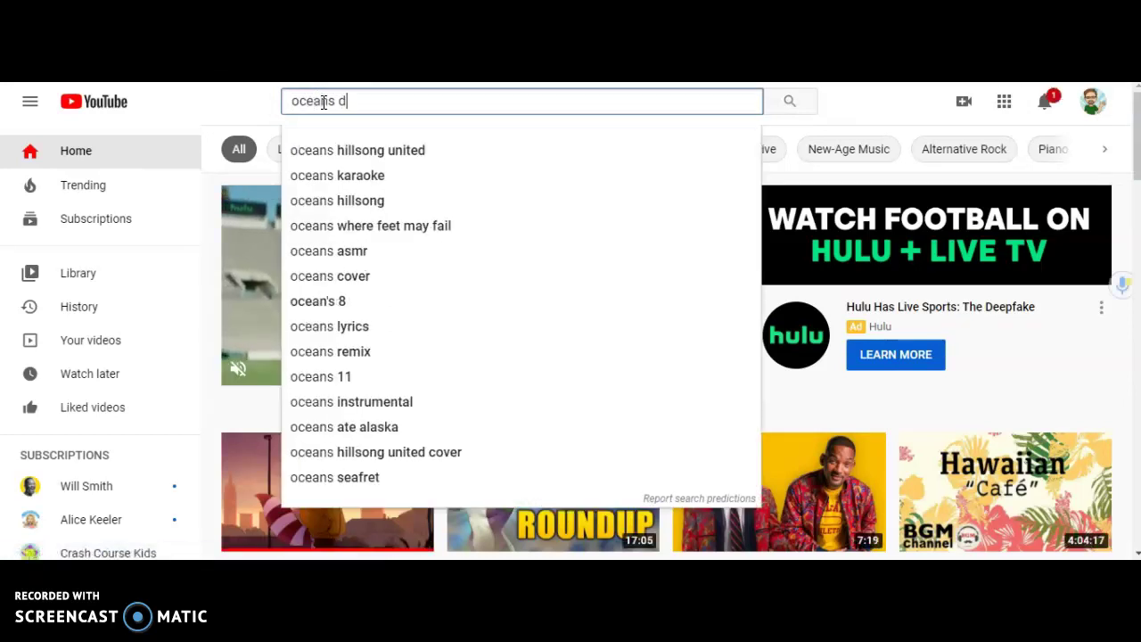
text(ocumentary kids)
key(Return)
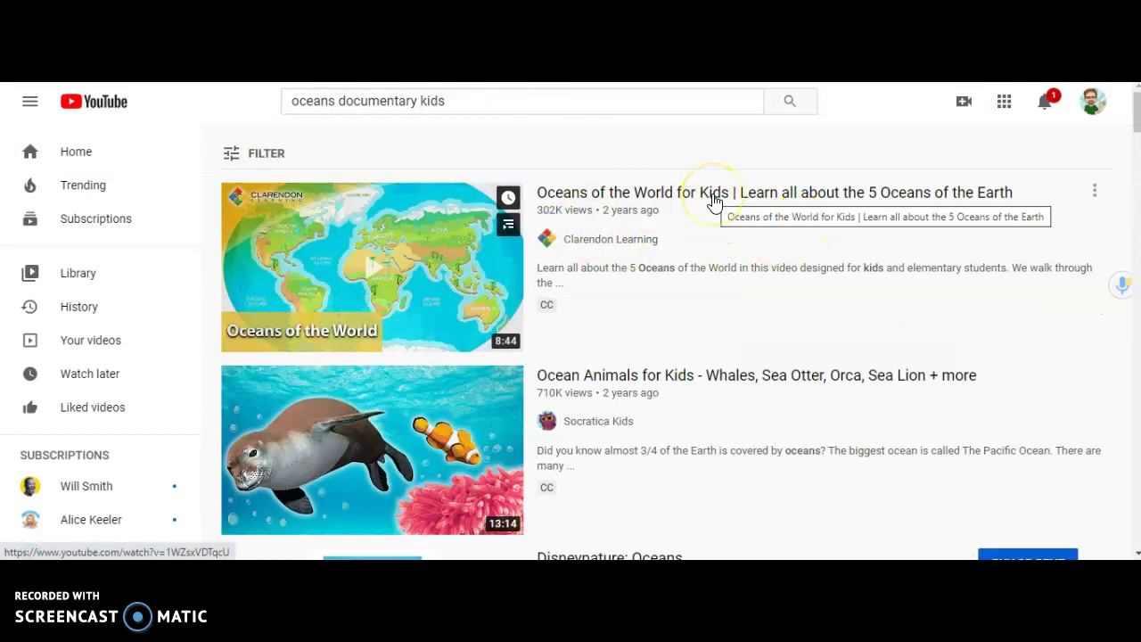
- Find and open the Toy Time Town video "Oceans for Kids | Learn about Oceans | Educational Video for Children" in the search results
scroll(428, 283, down, 5)
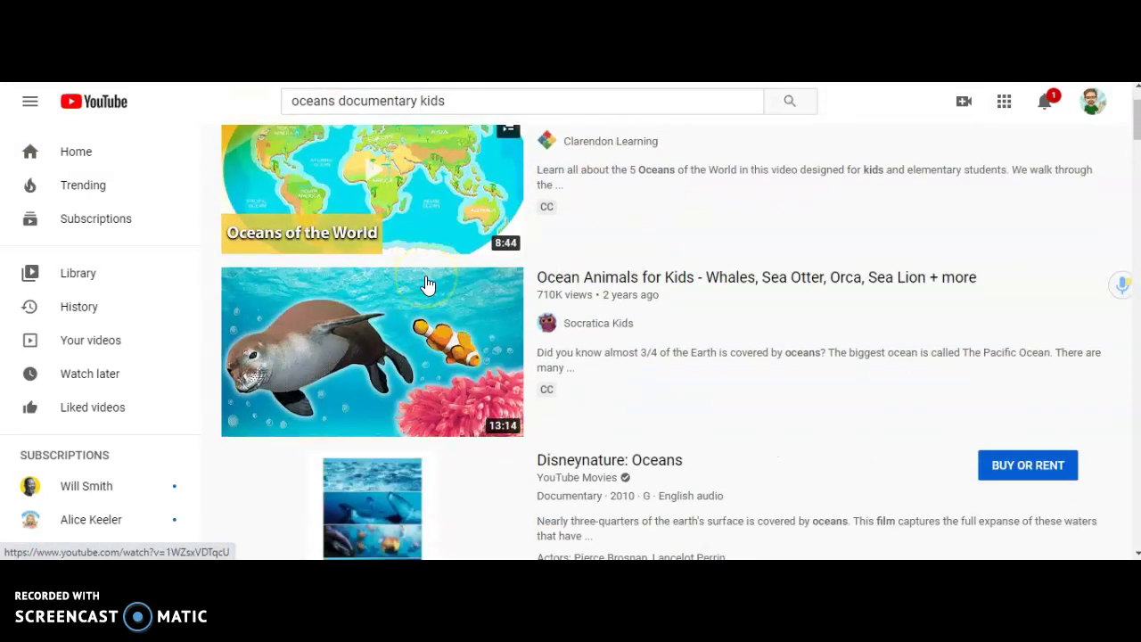
scroll(709, 284, down, 5)
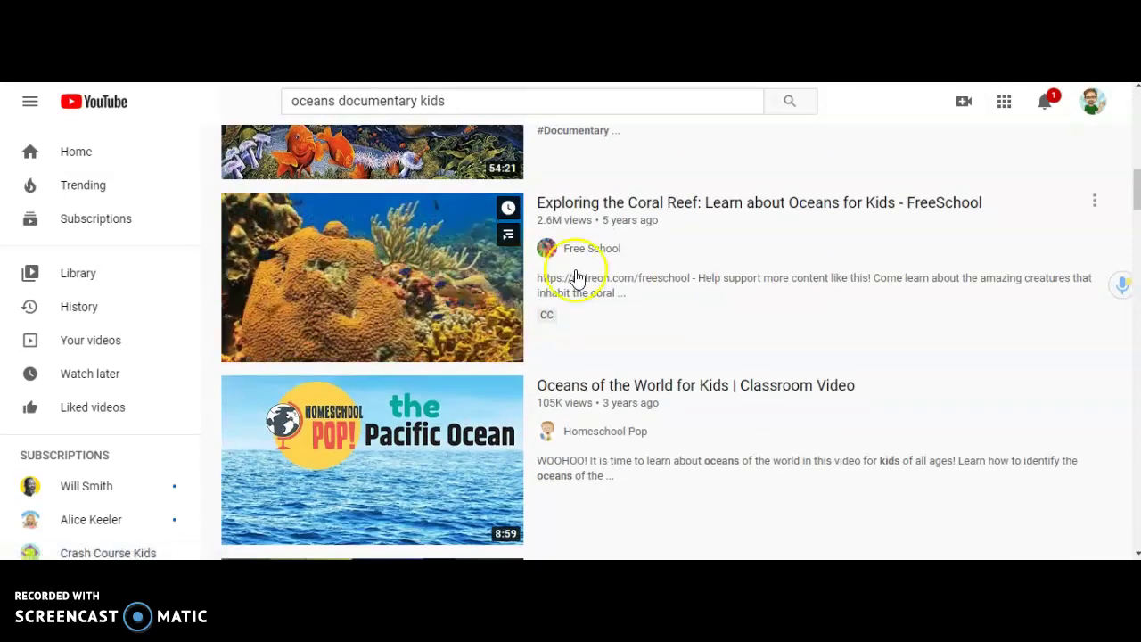
scroll(652, 262, down, 2)
scroll(651, 262, down, 2)
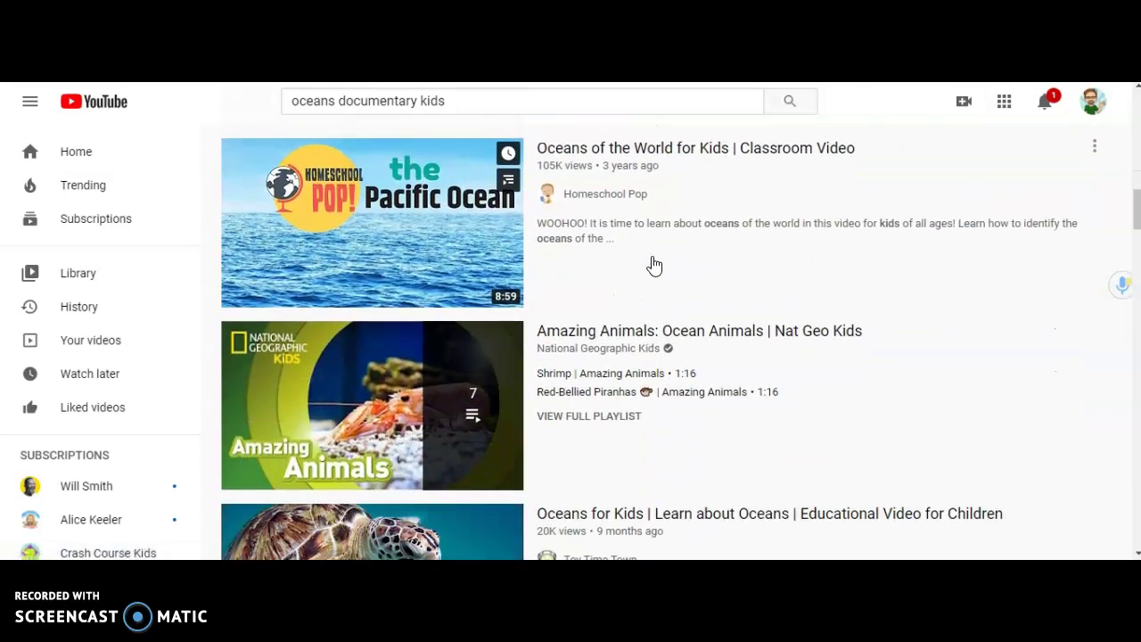
scroll(652, 262, down, 2)
scroll(651, 262, down, 1)
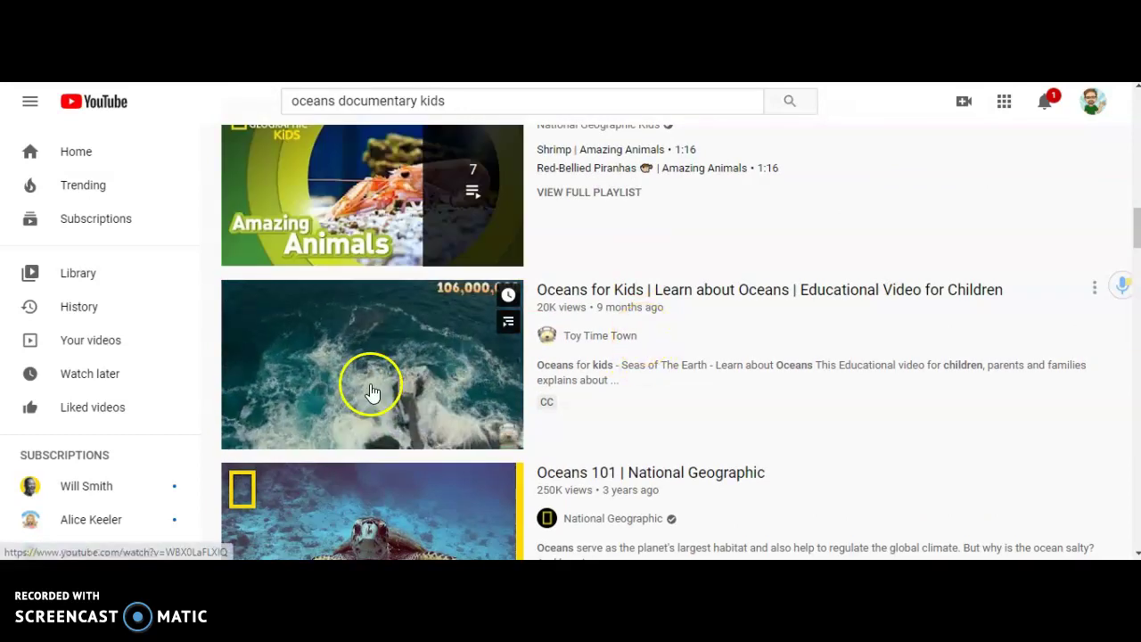
click(372, 393)
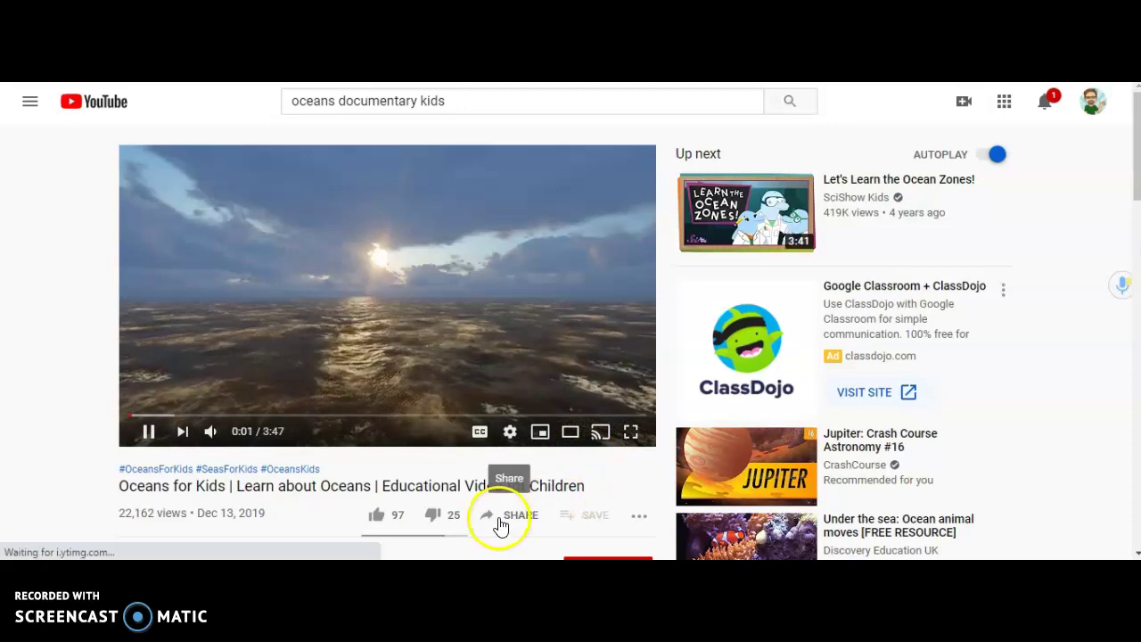
- Copy the share link of the Oceans for Kids video, close the sharing dialog and pause playback
click(499, 516)
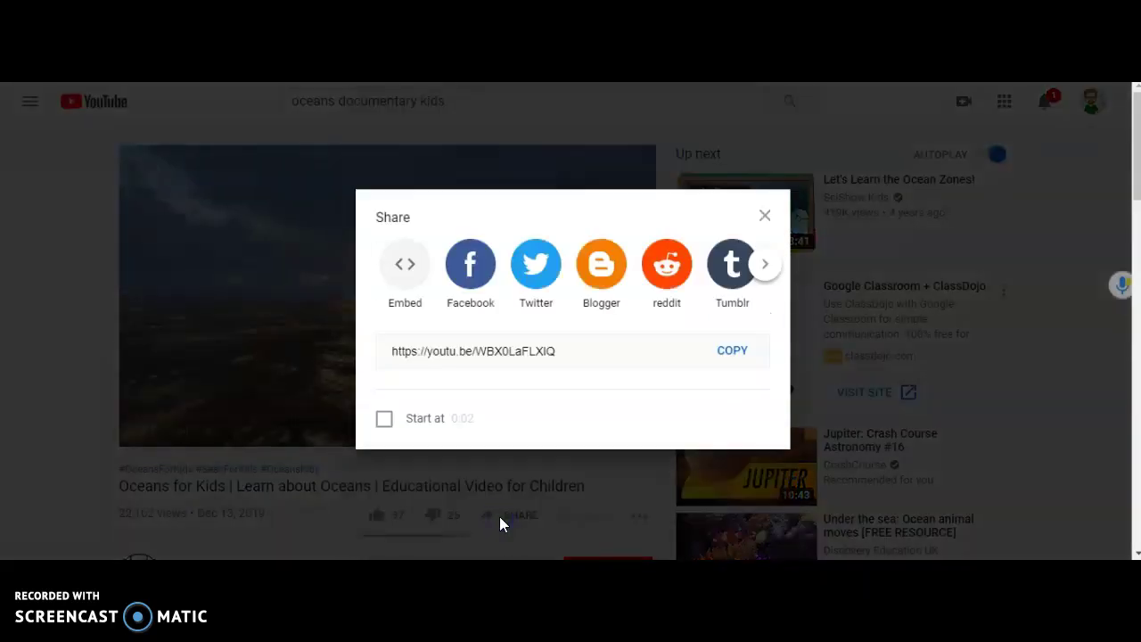
click(731, 347)
click(759, 206)
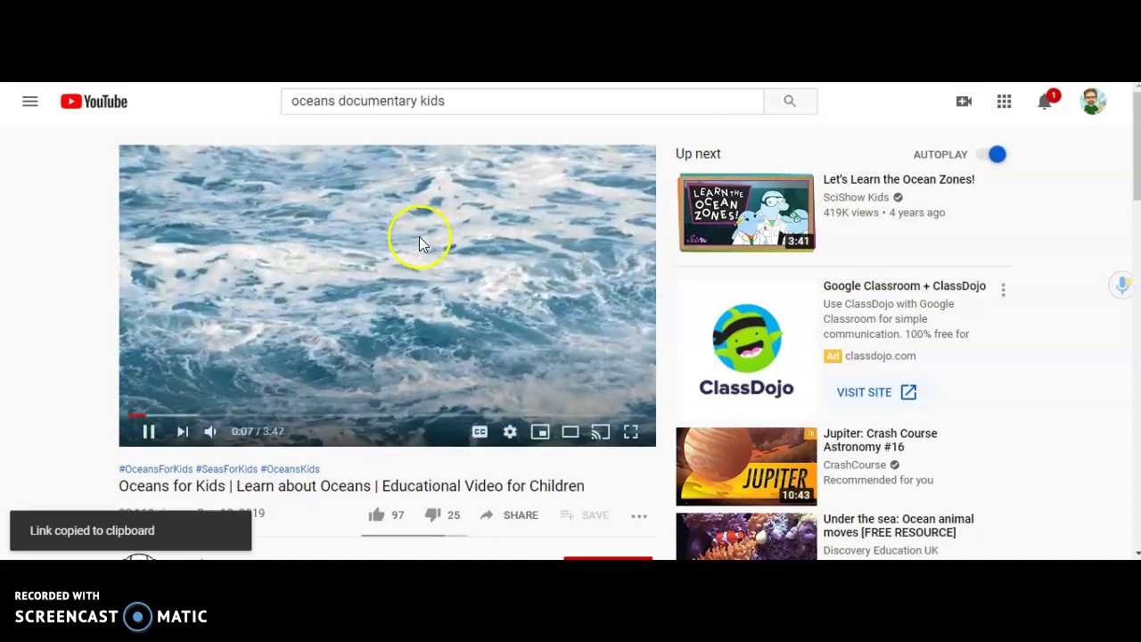
click(148, 431)
- Return to the ecosystems spreadsheet and paste the copied YouTube link into Video cell D2 of the Oceans row, committing the entry
key(ctrl+shift+Tab)
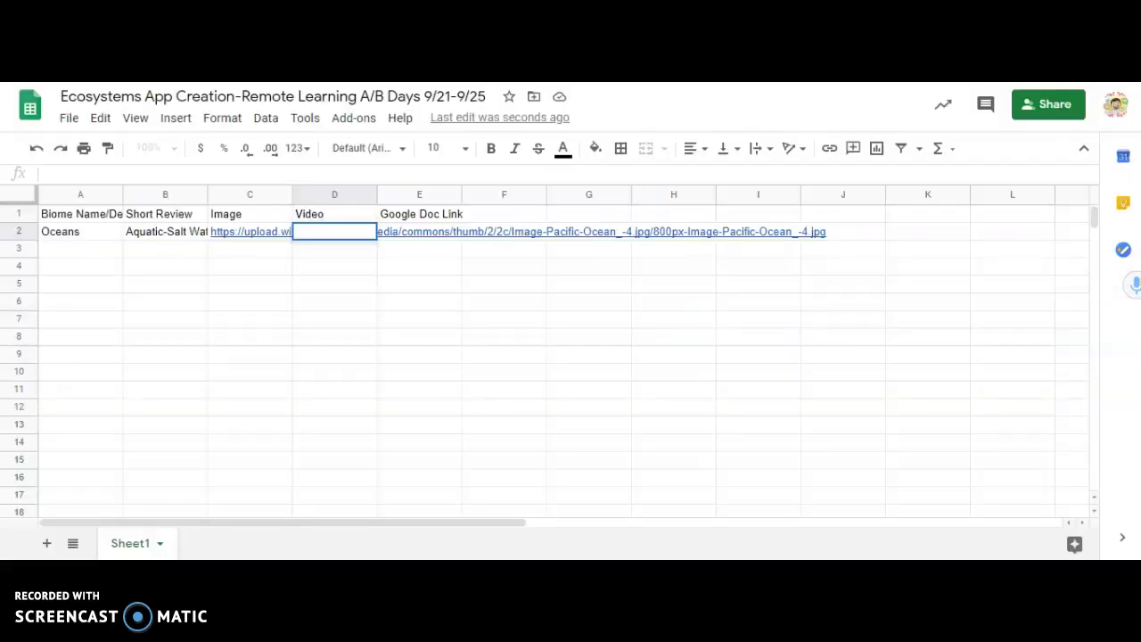
click(265, 299)
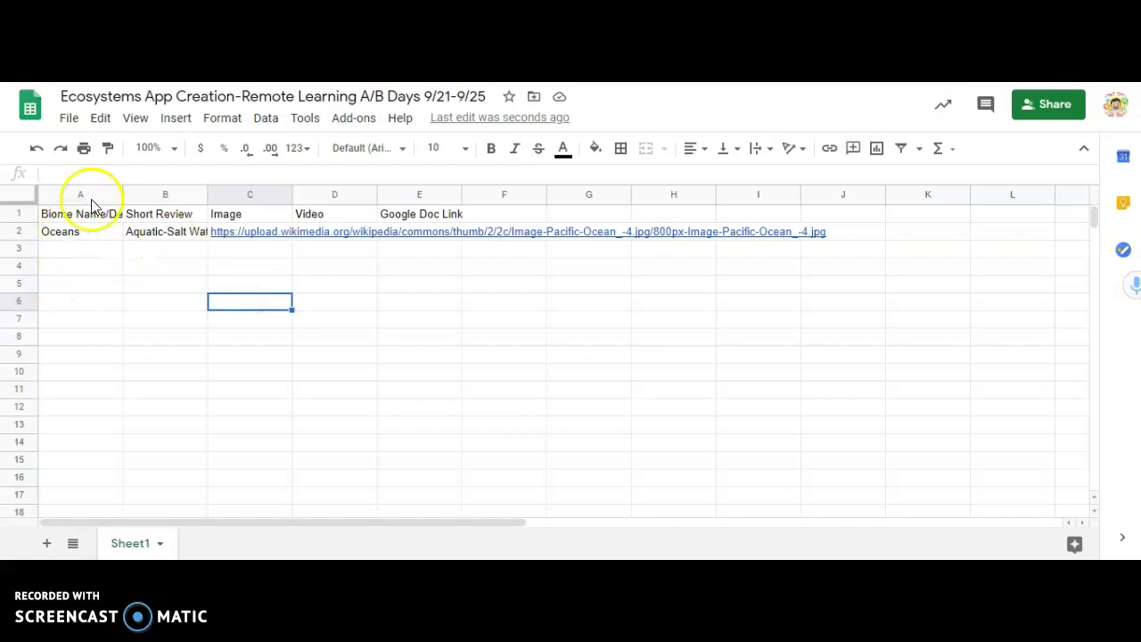
click(81, 233)
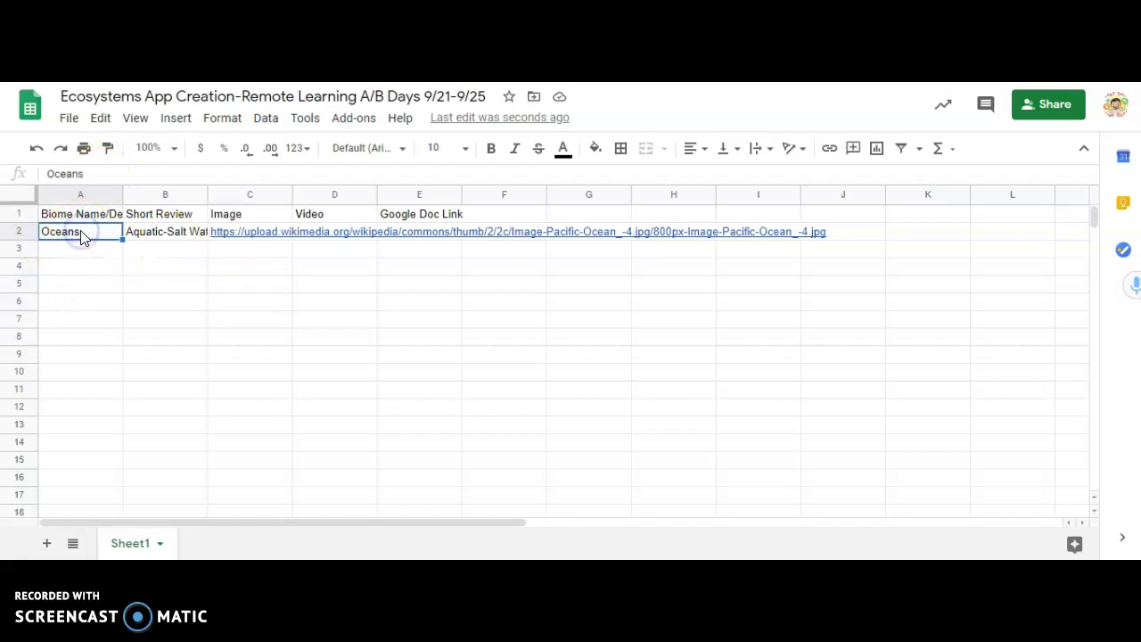
key(Tab)
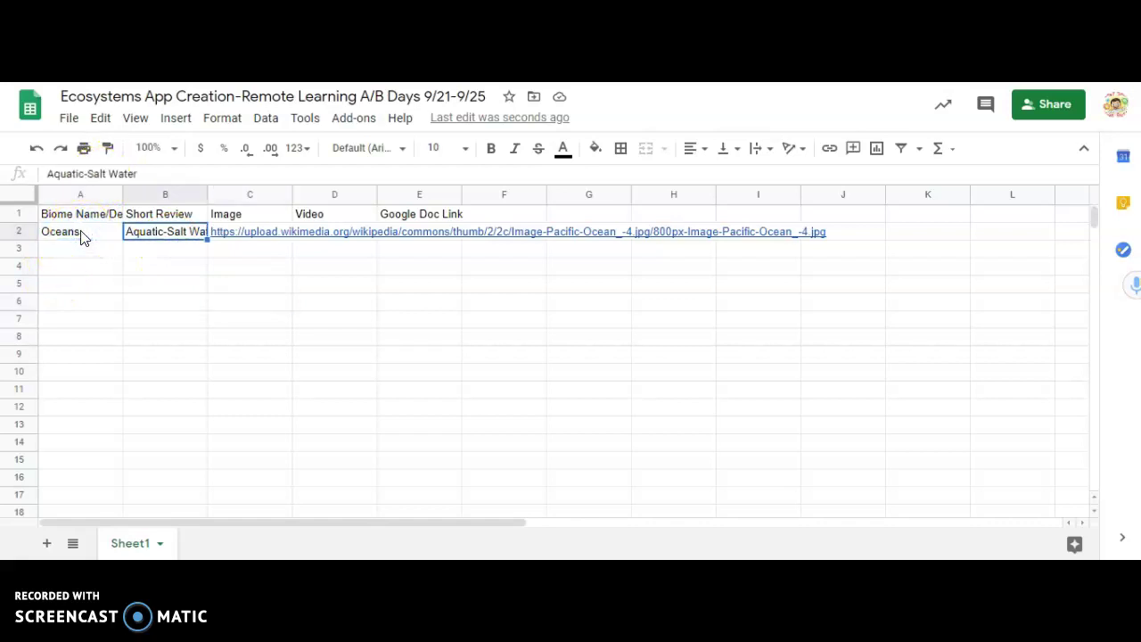
key(Tab)
key(Tab)
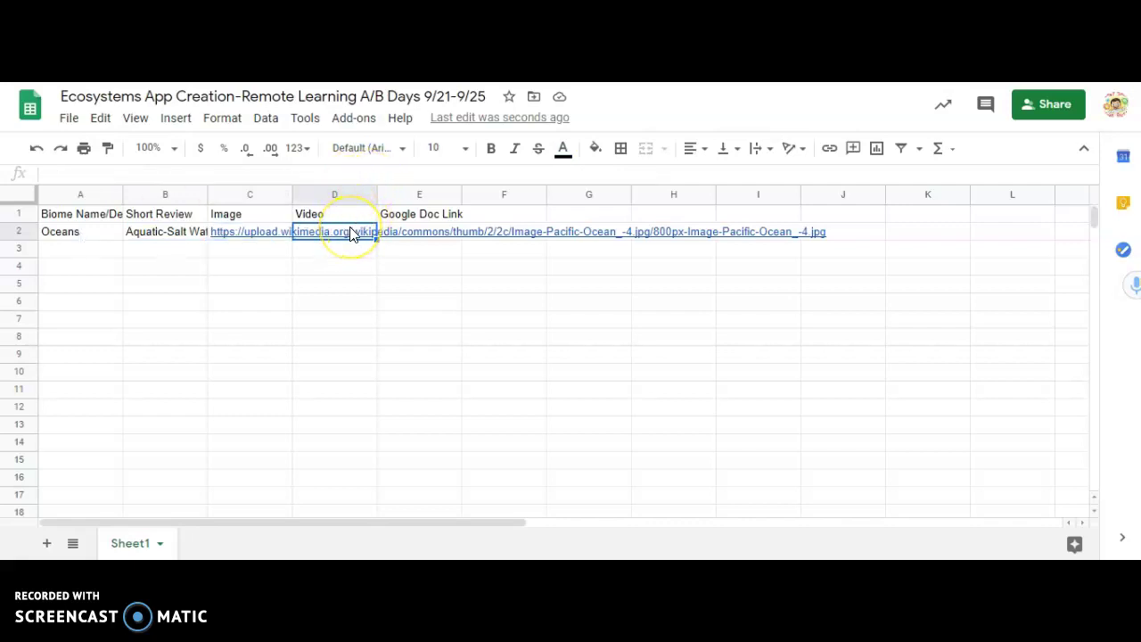
click(94, 172)
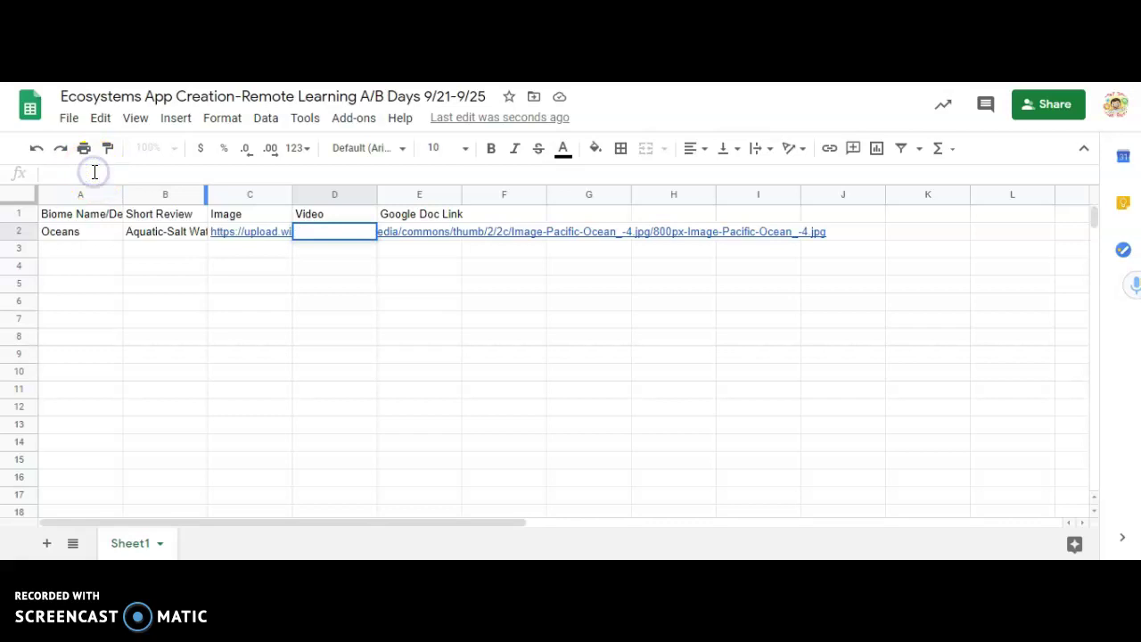
key(ctrl+v)
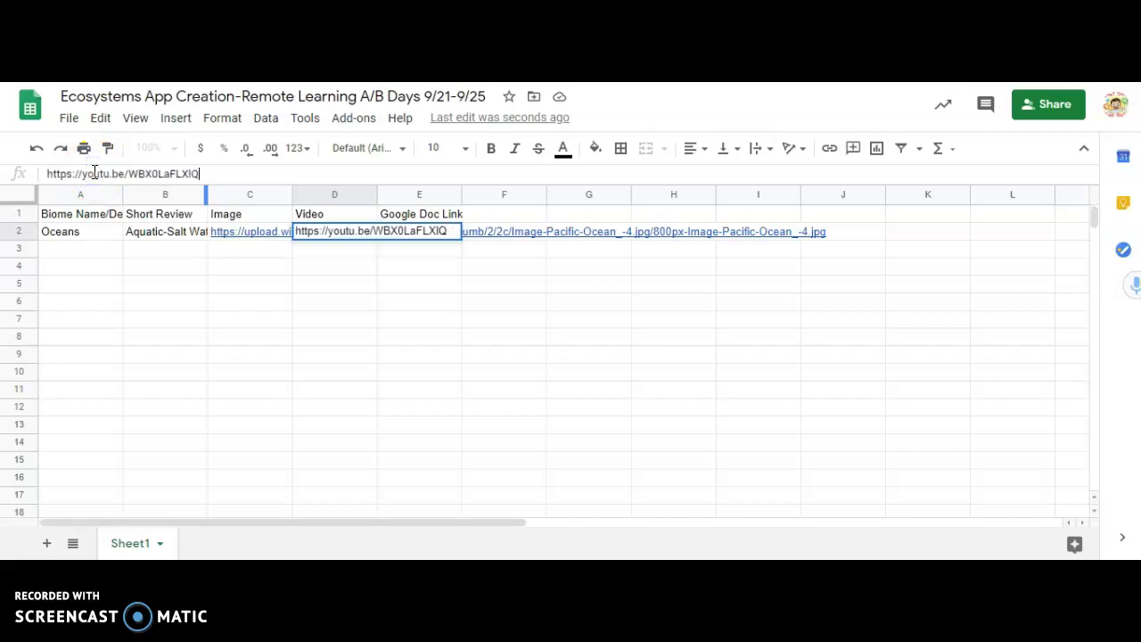
click(308, 286)
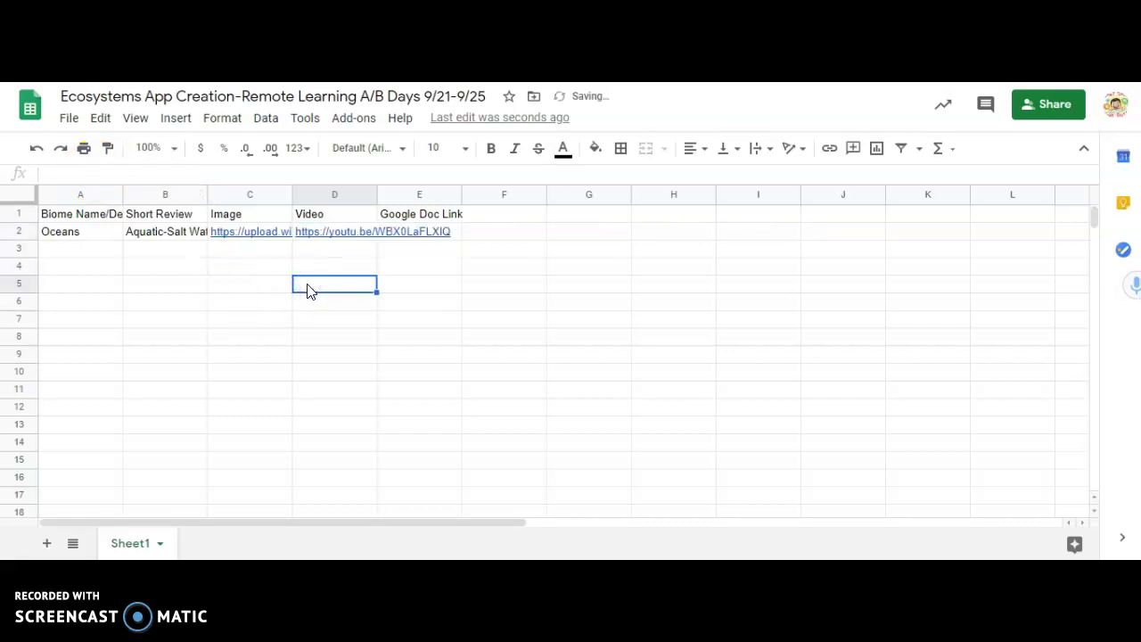
click(313, 233)
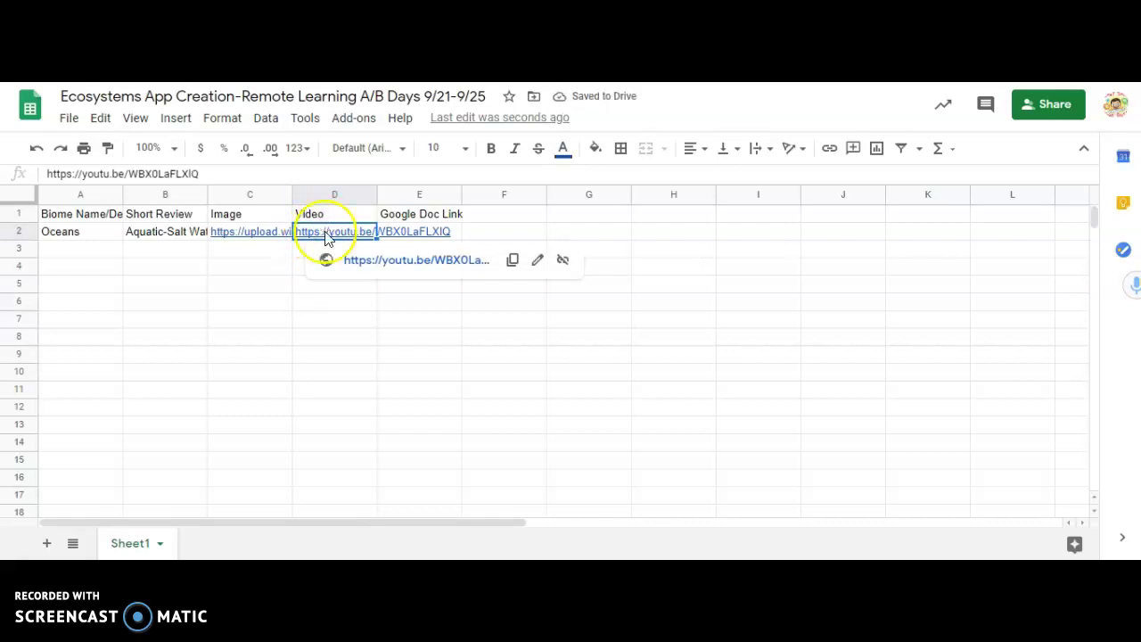
click(337, 321)
click(246, 232)
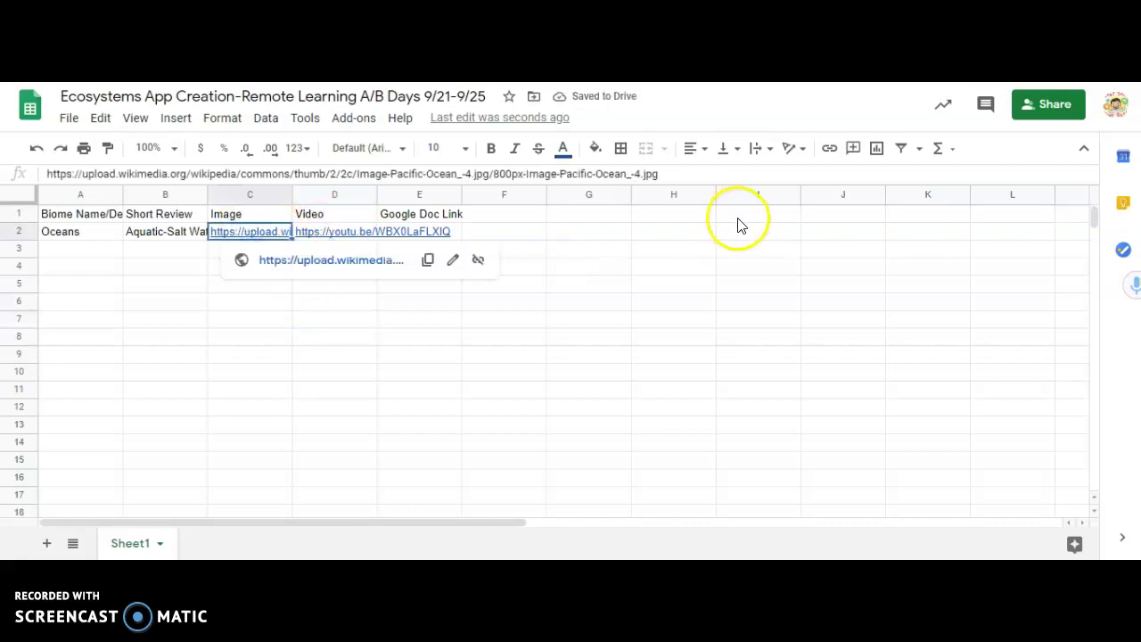
click(327, 350)
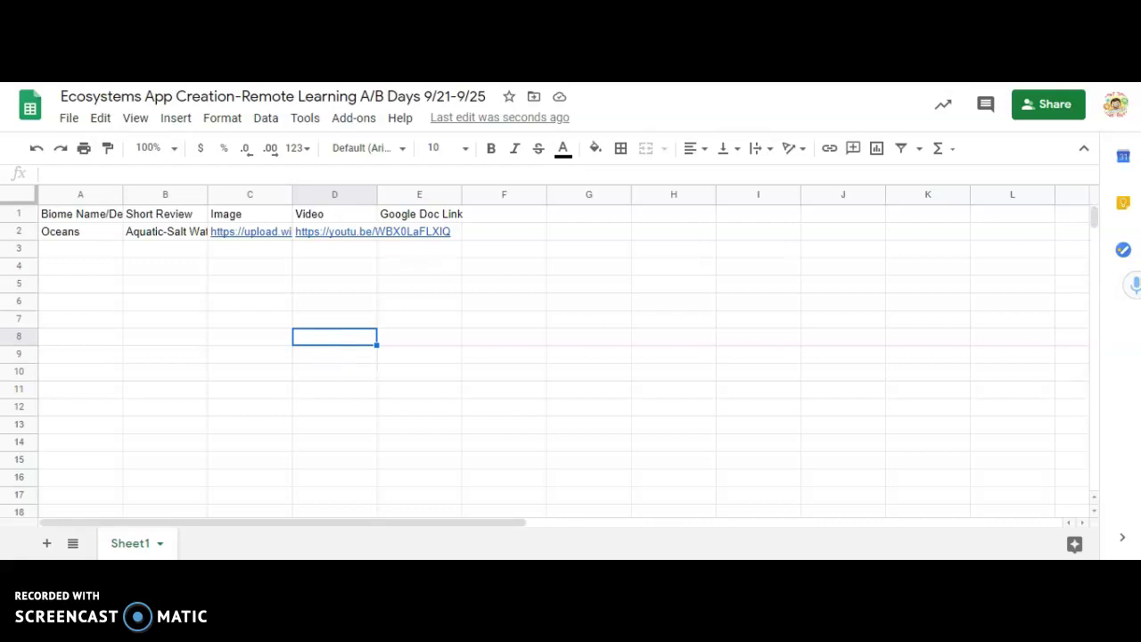
- Create a new blank Google Docs document in a new browser tab using the docs.new address
key(ctrl+t)
text(docs)
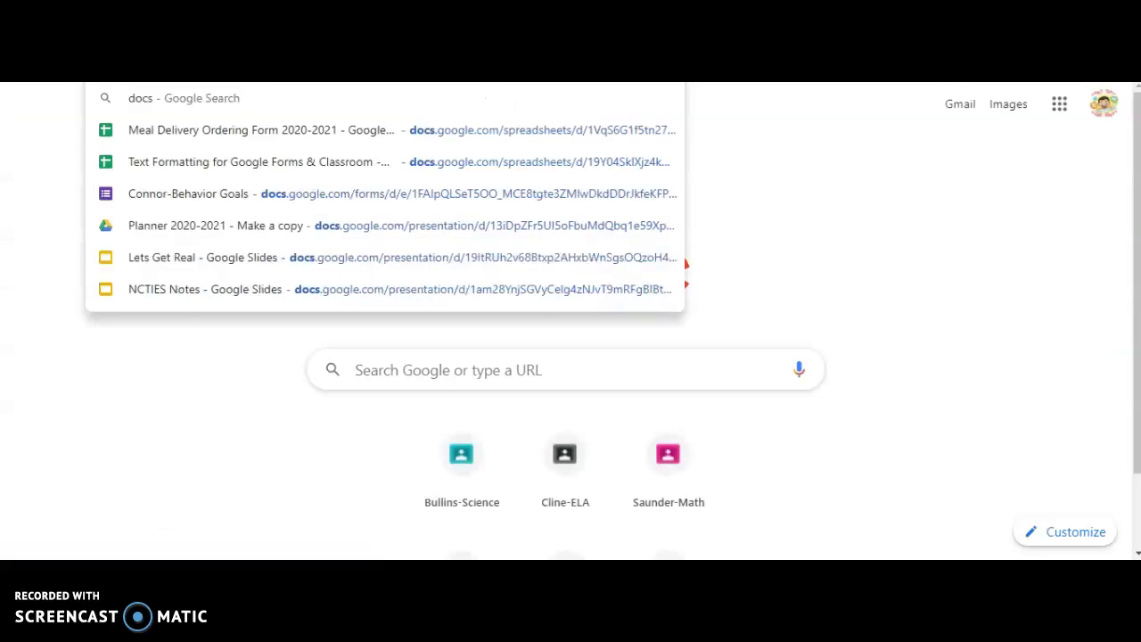
text(.new)
key(Return)
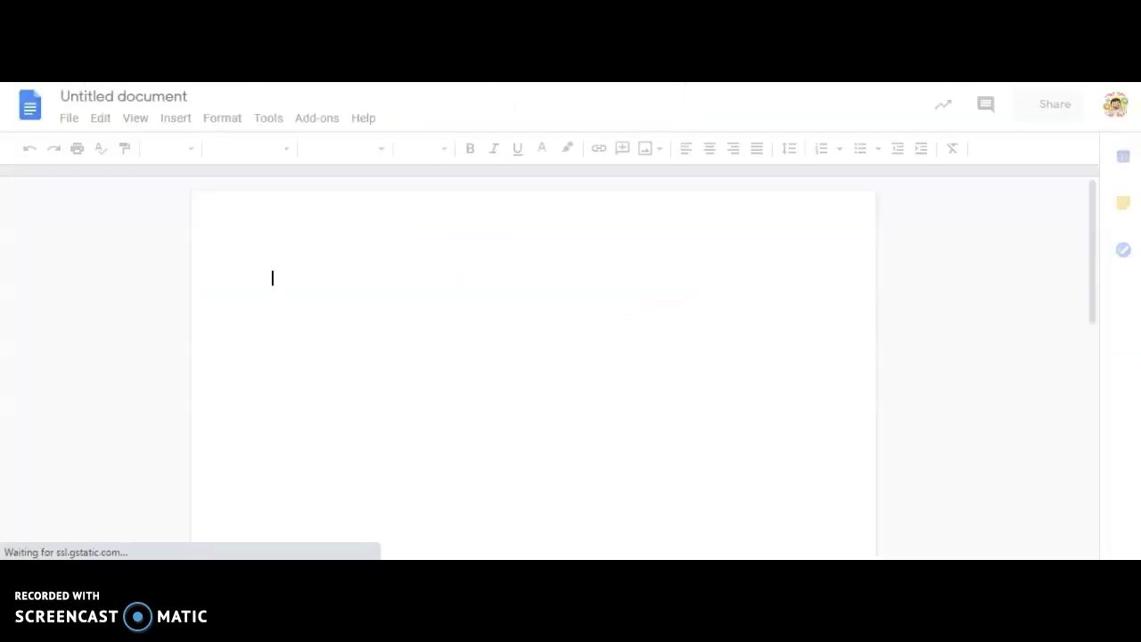
- Open google.com in another new tab, go to Google Docs from its app list and create a blank document there
key(ctrl+t)
text(google)
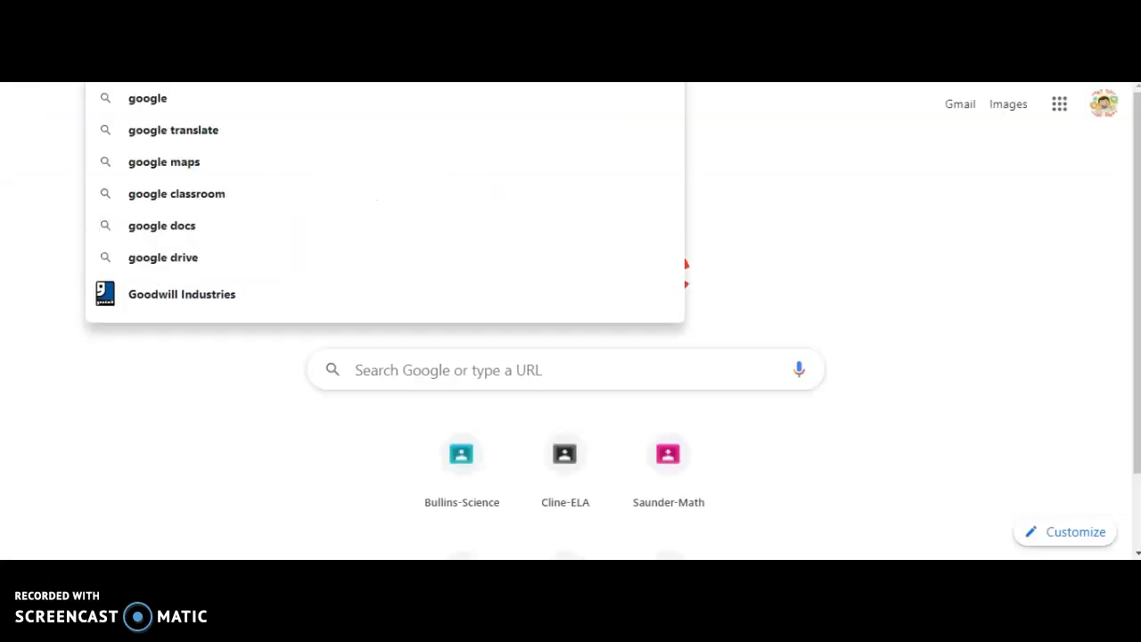
text(p)
key(BackSpace)
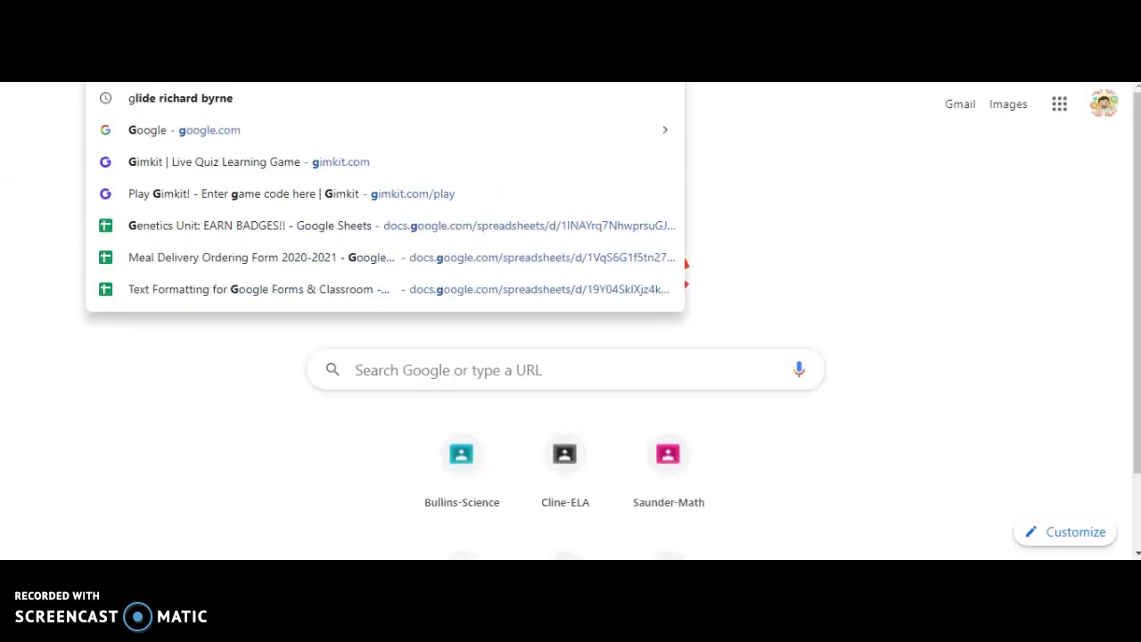
text(oogle.com)
key(Return)
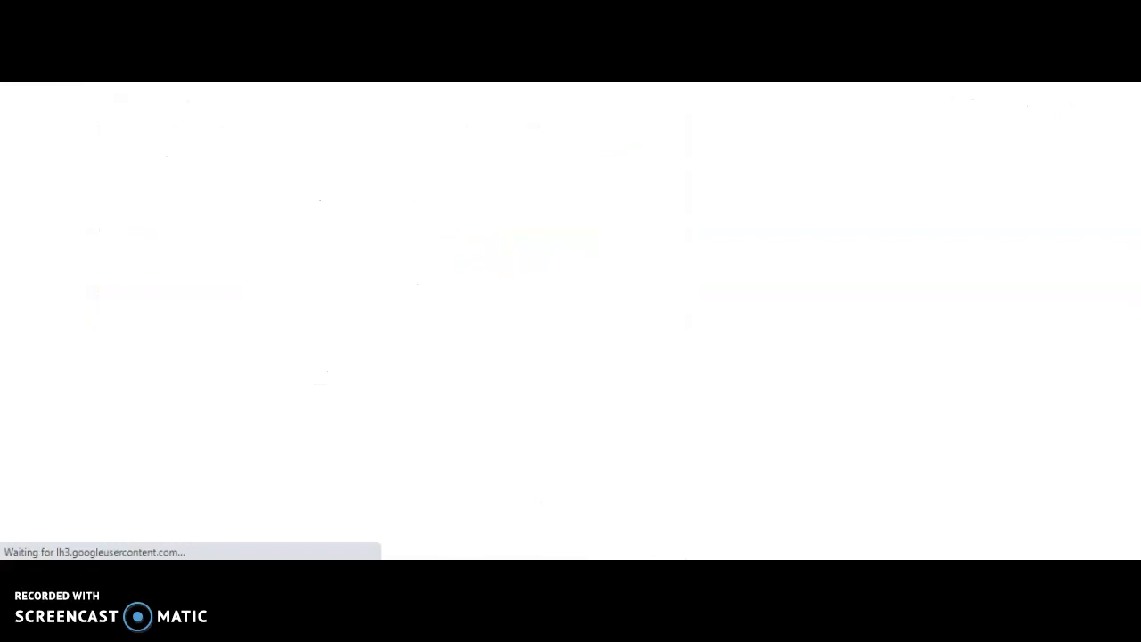
click(1070, 104)
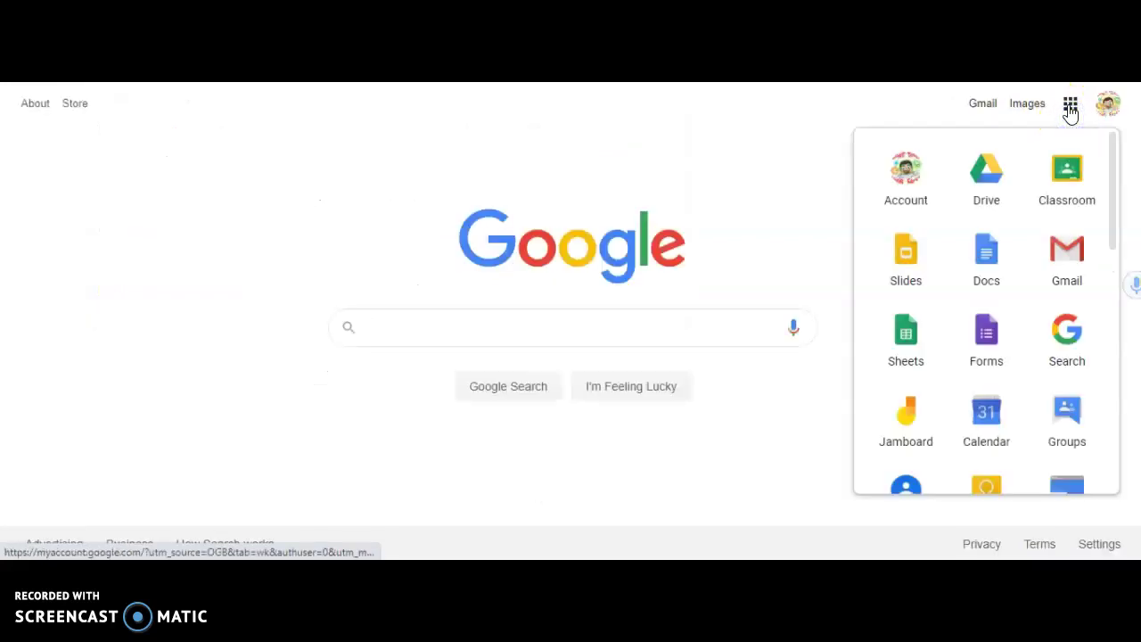
click(987, 251)
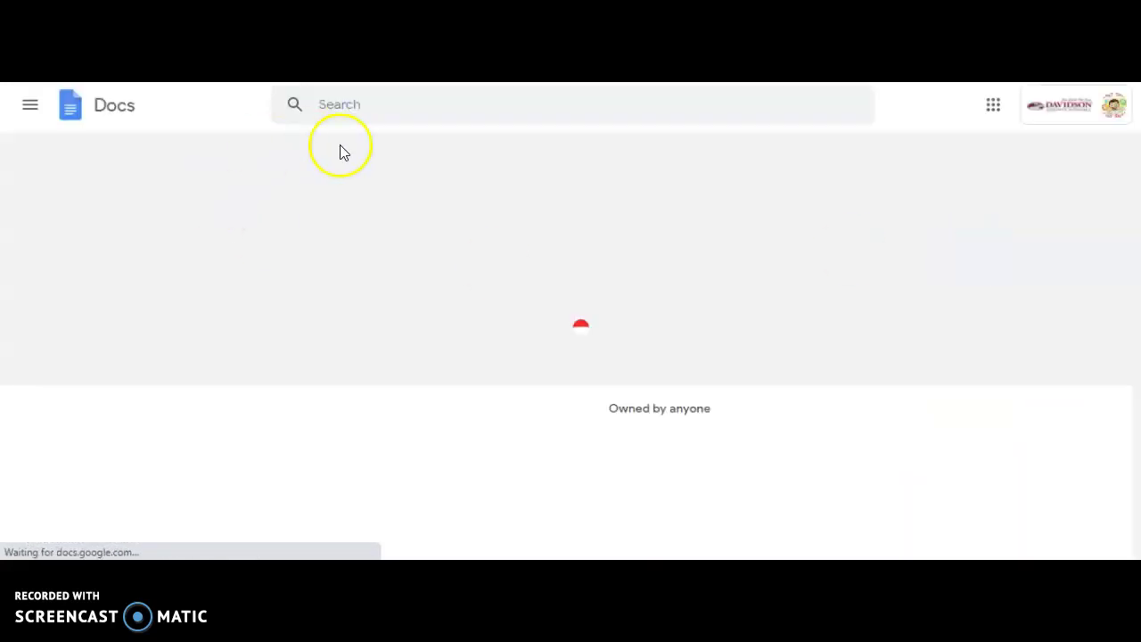
click(261, 239)
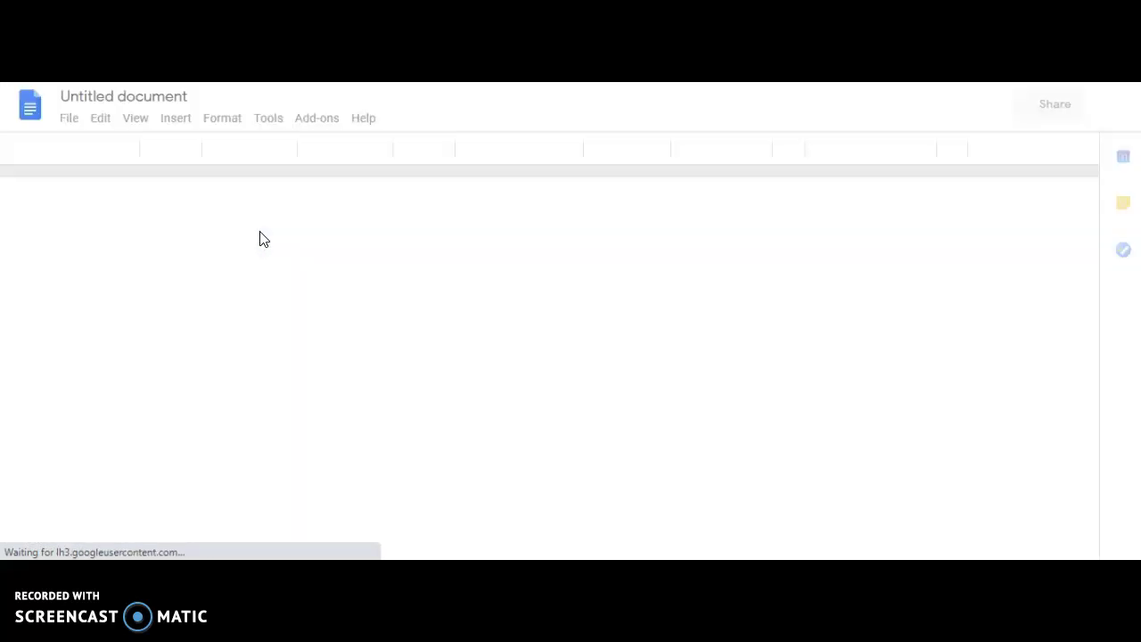
- Rename the untitled document as "Oceans"
click(151, 97)
click(153, 98)
double_click(153, 96)
click(153, 96)
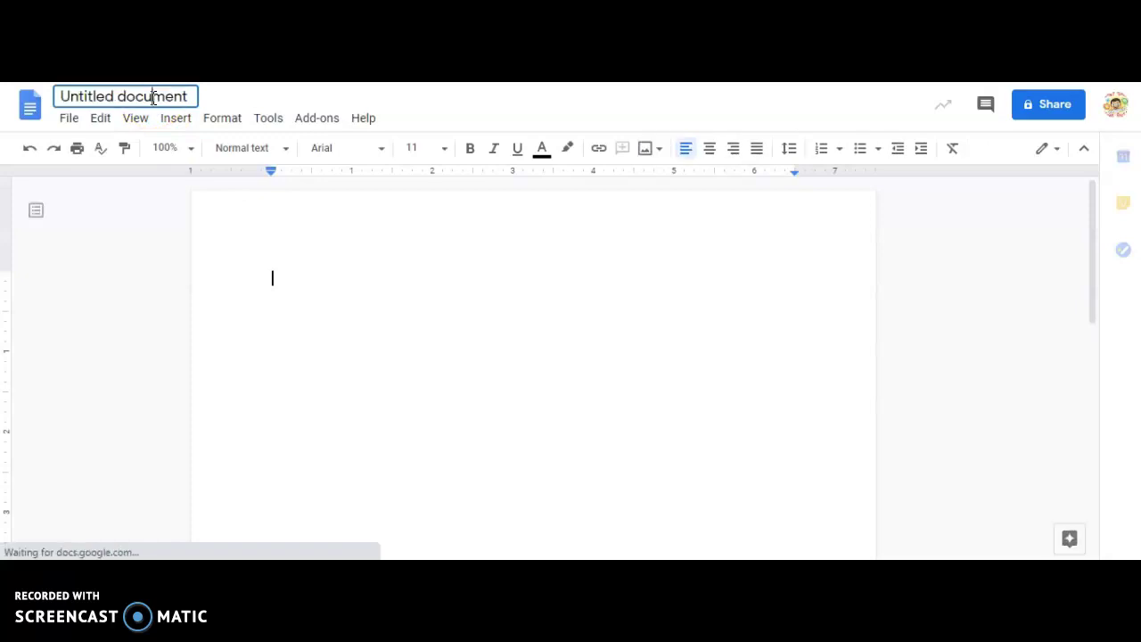
triple_click(154, 96)
text(Oceans)
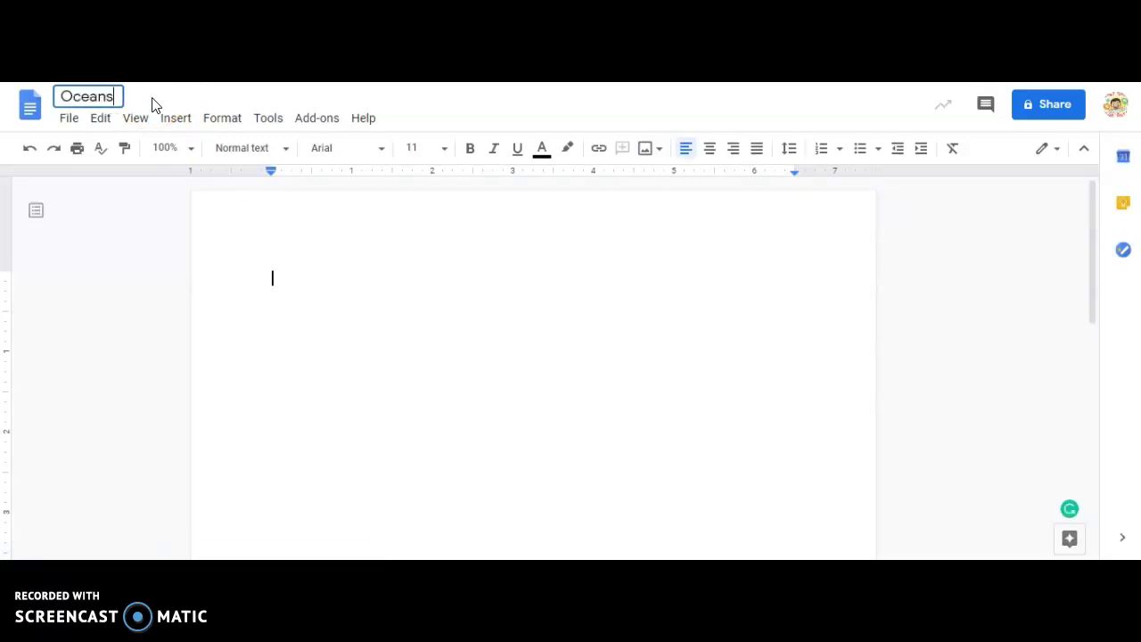
- Add a centered heading reading "Oceans" on the first line and start a new line below it
click(709, 148)
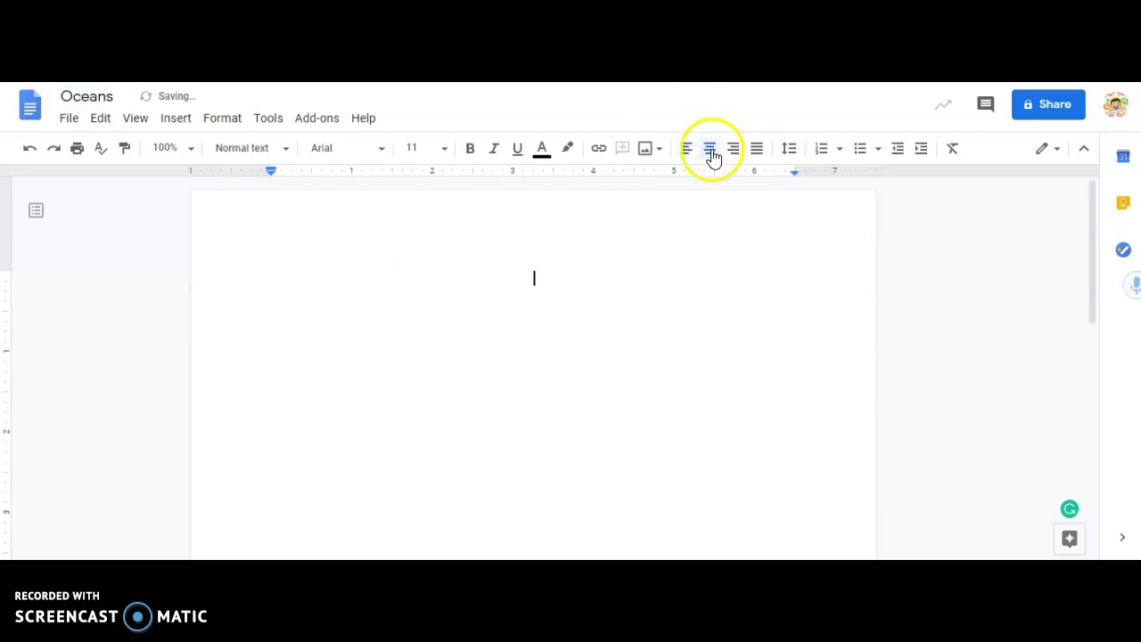
text(Oceans)
key(Return)
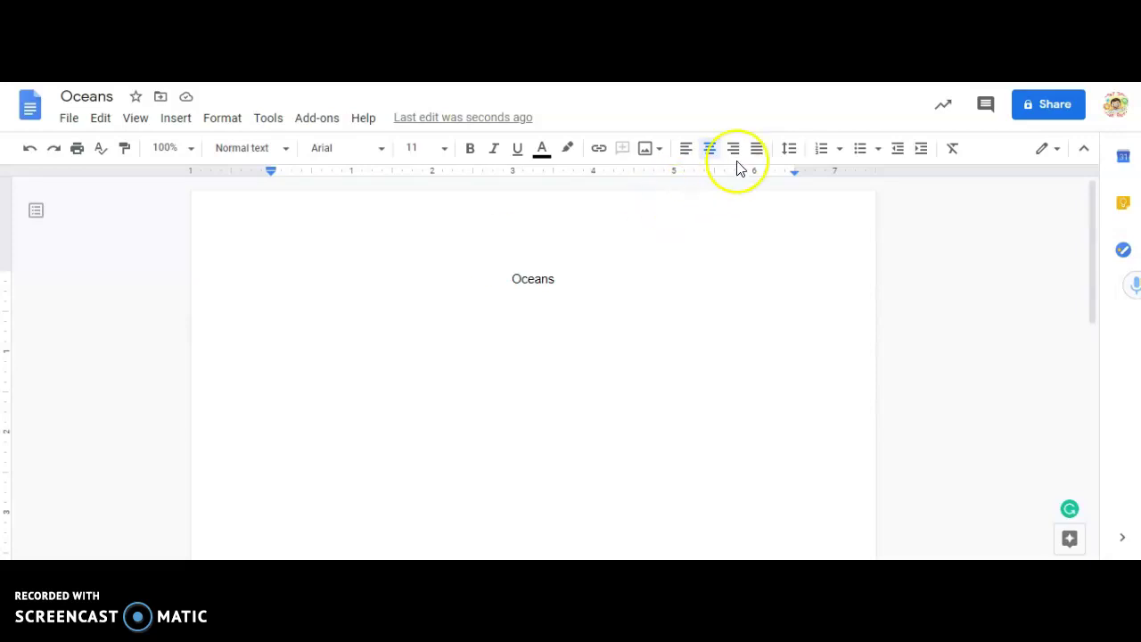
- Begin a left-aligned paragraph: "The most important abiotic factor in an ocean is the water. Ocean water is salt water"
click(685, 148)
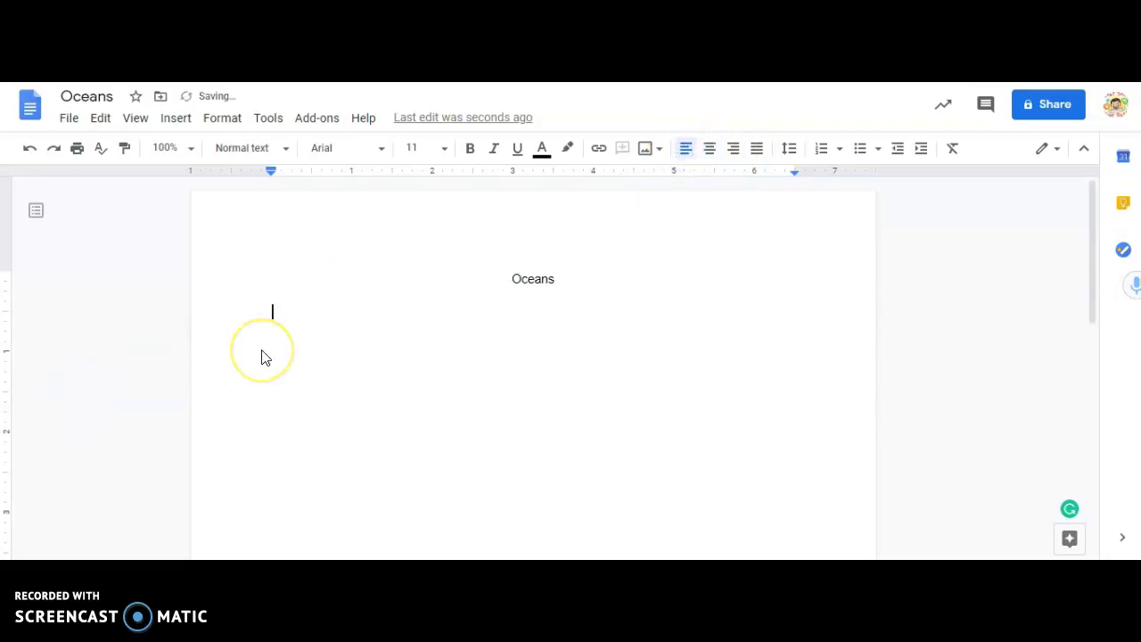
text(The most)
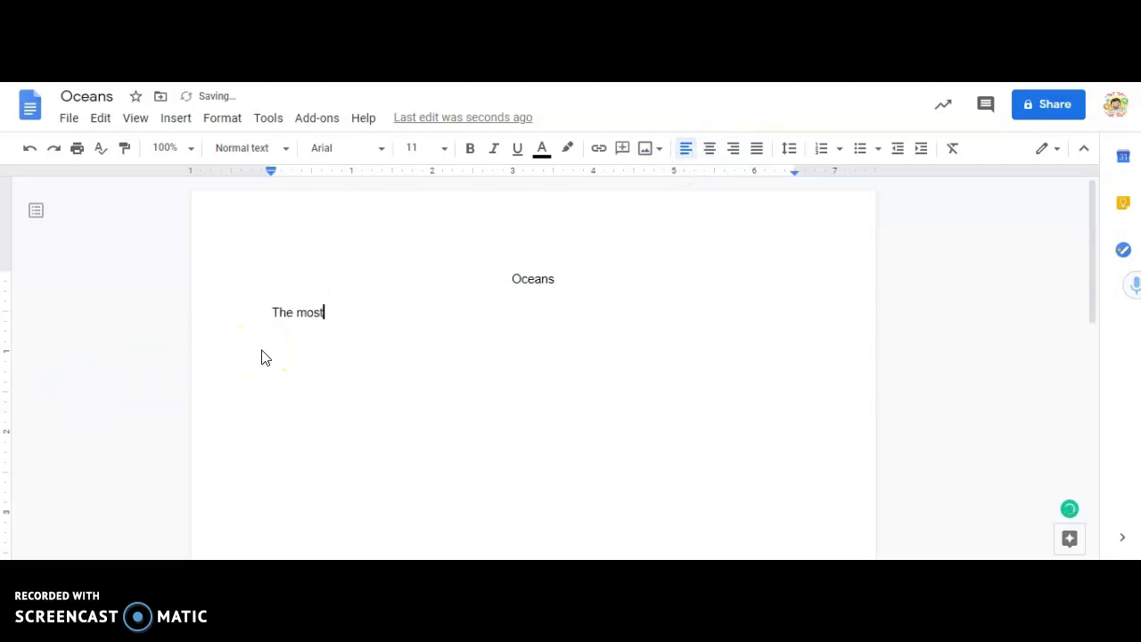
text( important abiotic f)
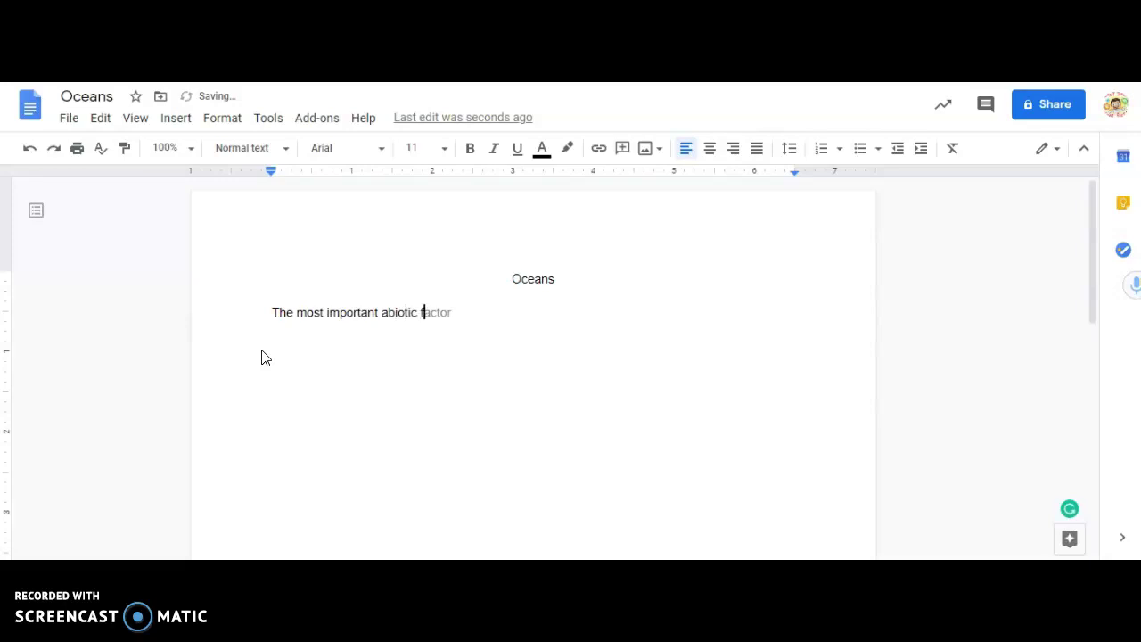
text(actor in an ocea)
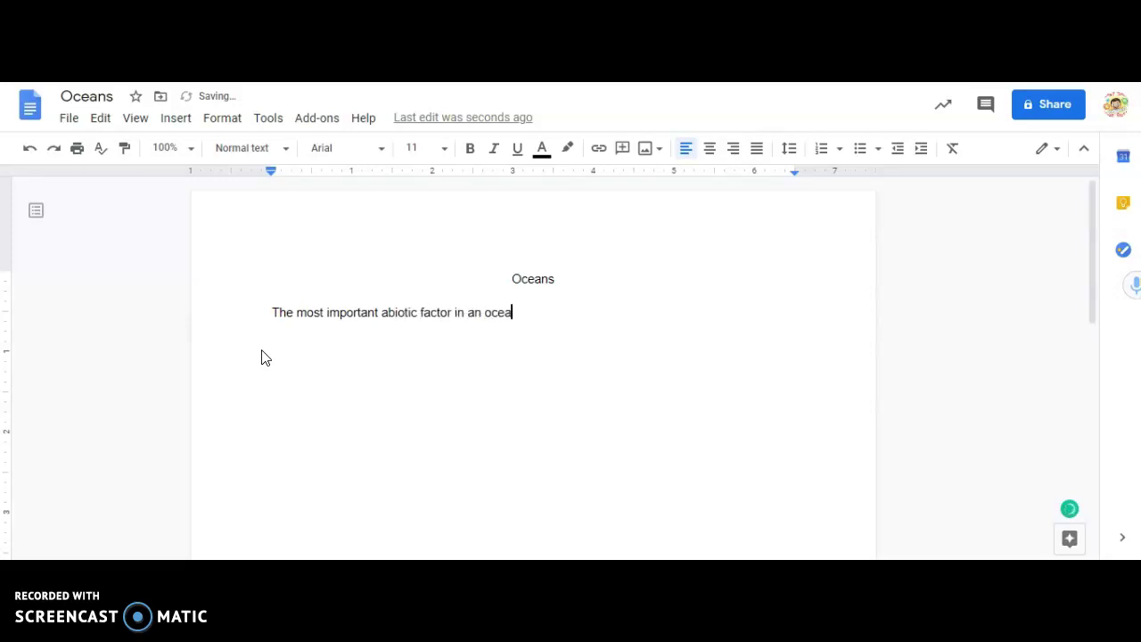
text(n is the water. Ocea)
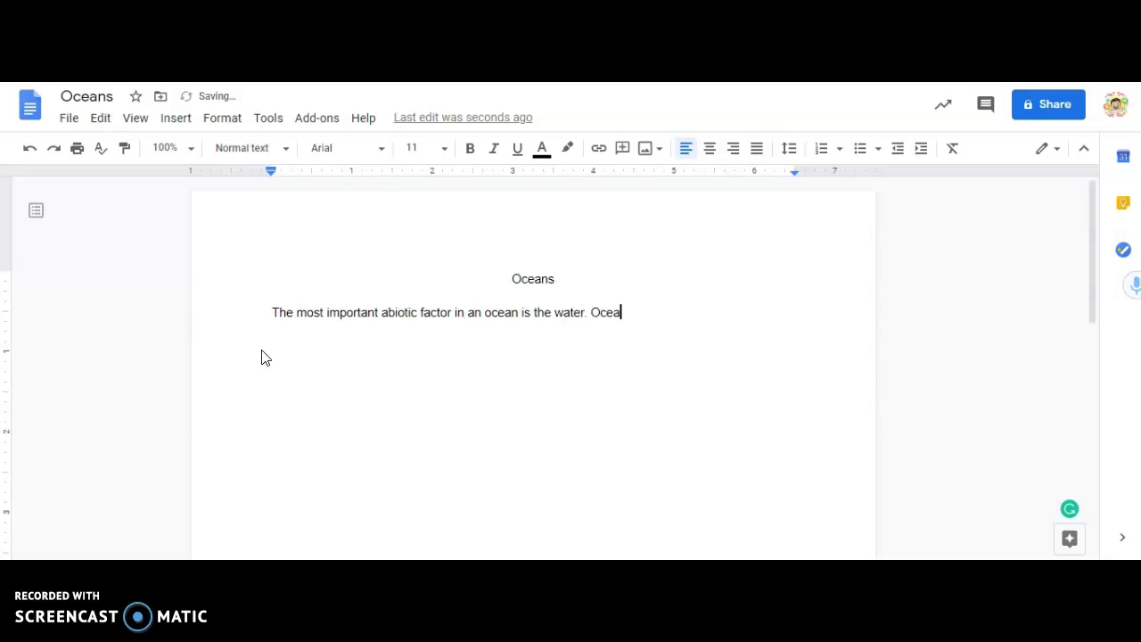
text(n water is slat water)
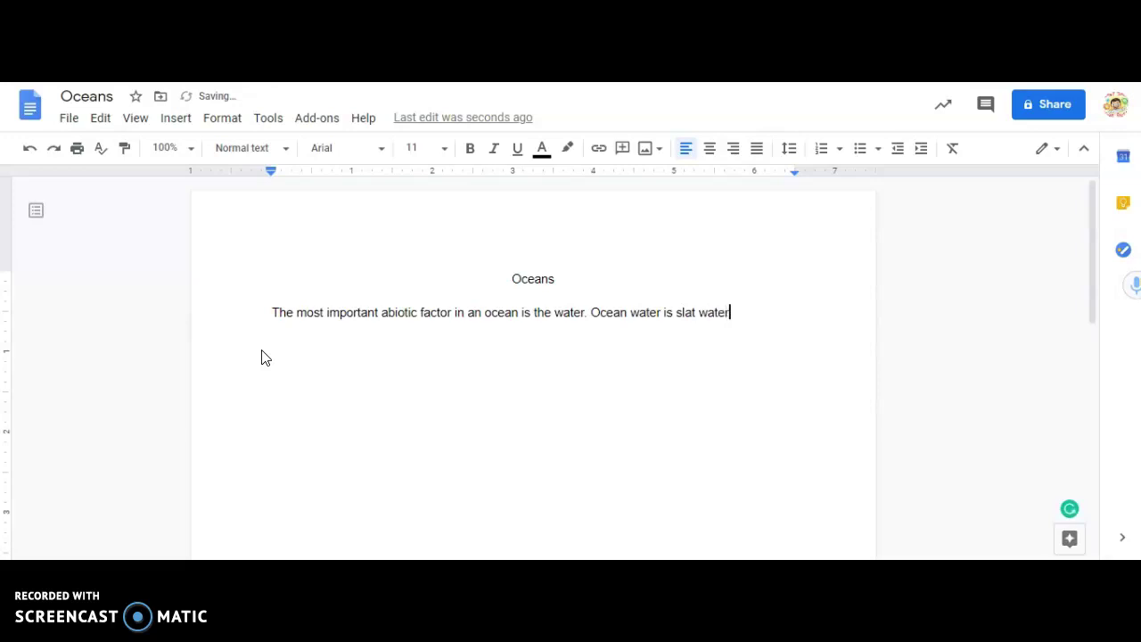
click(691, 307)
key(BackSpace)
key(BackSpace)
key(BackSpace)
text(alt)
- Continue the sentence with "and" and correct "salt water" to the suggested spelling "saltwater"
click(738, 308)
text(and)
click(736, 312)
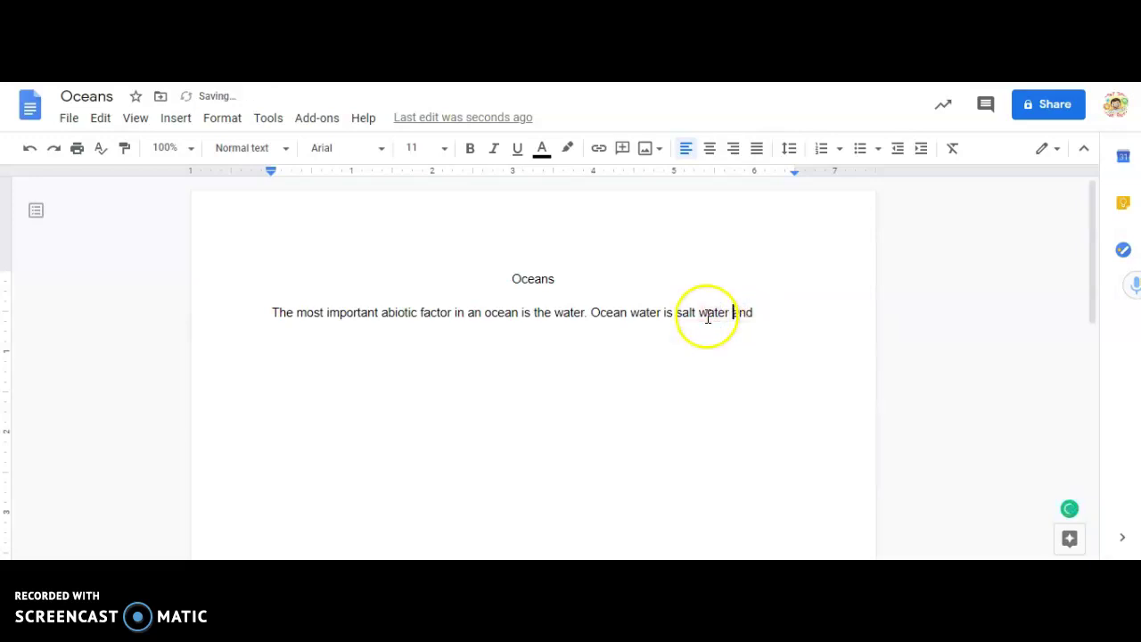
right_click(707, 313)
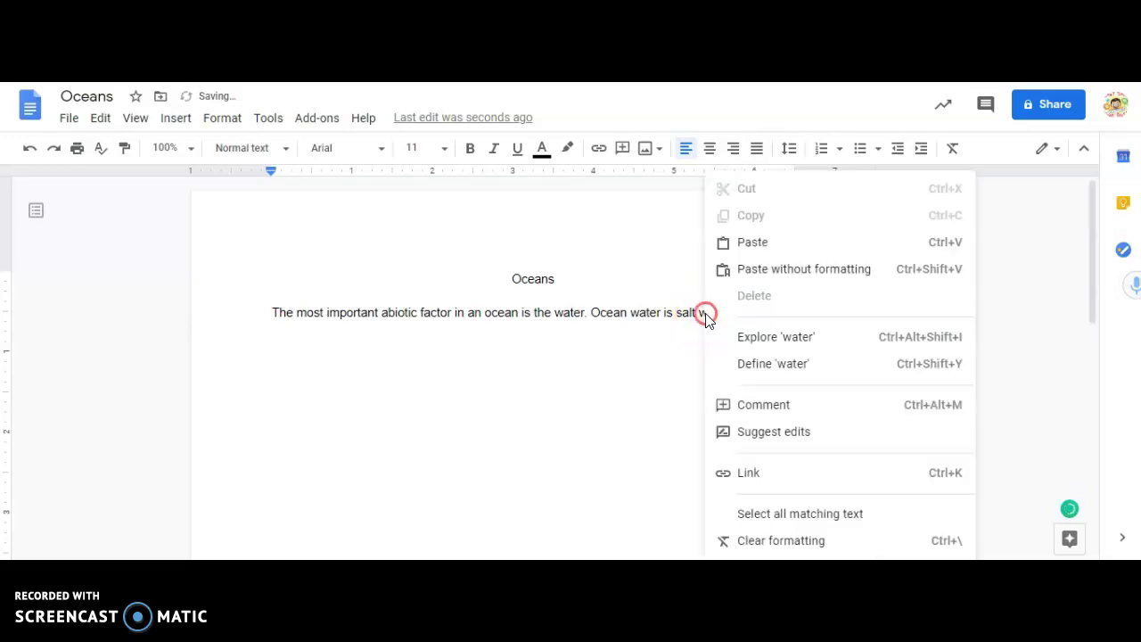
click(657, 360)
click(769, 311)
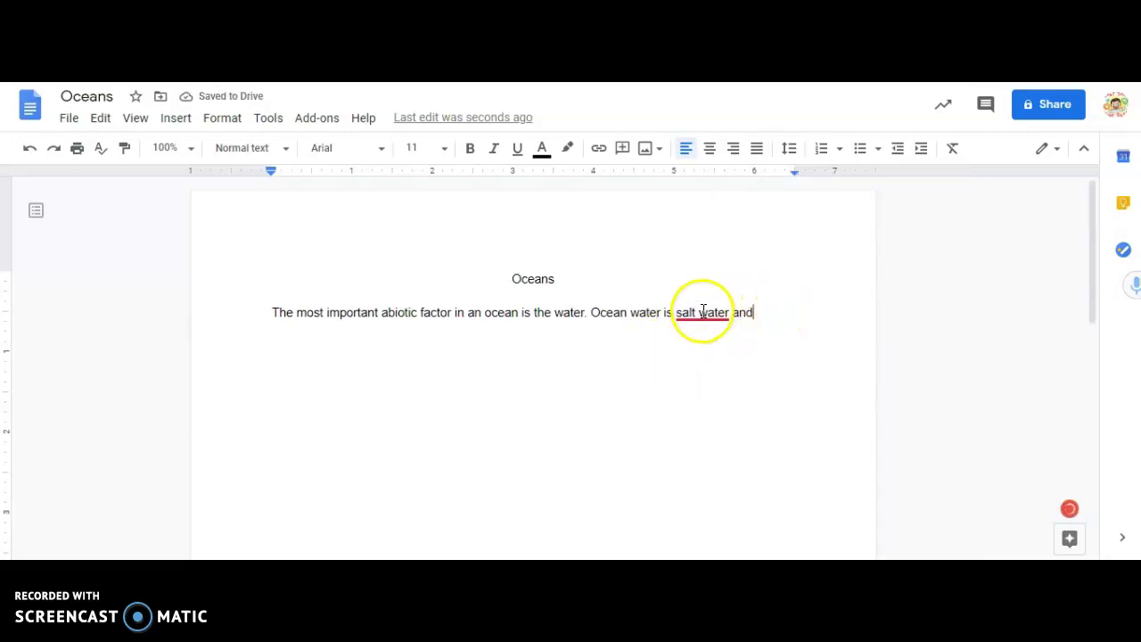
mouse_move(700, 304)
click(704, 358)
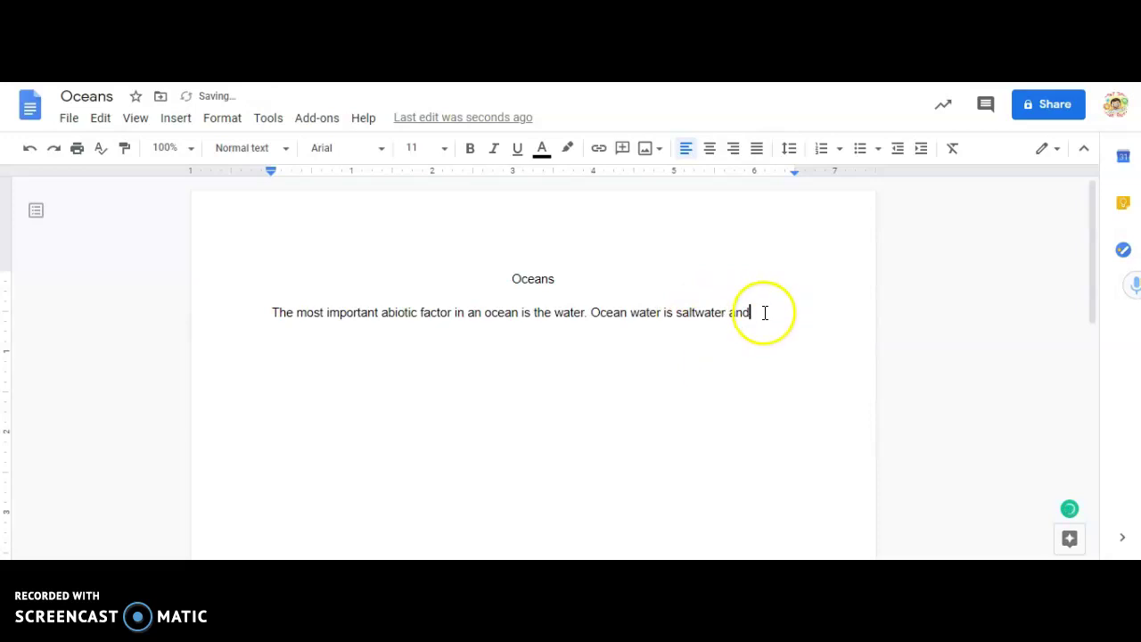
- Finish the saltwater sentence with "that means that it has salt in it."
text(that meanbs)
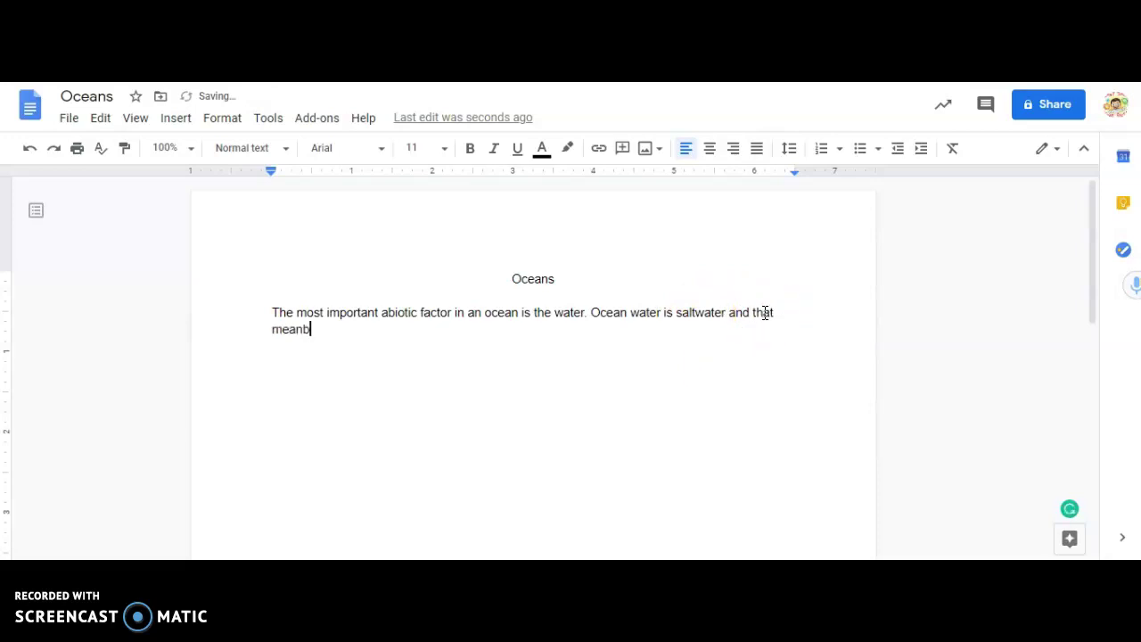
key(BackSpace)
key(BackSpace)
text(s thtat it has )
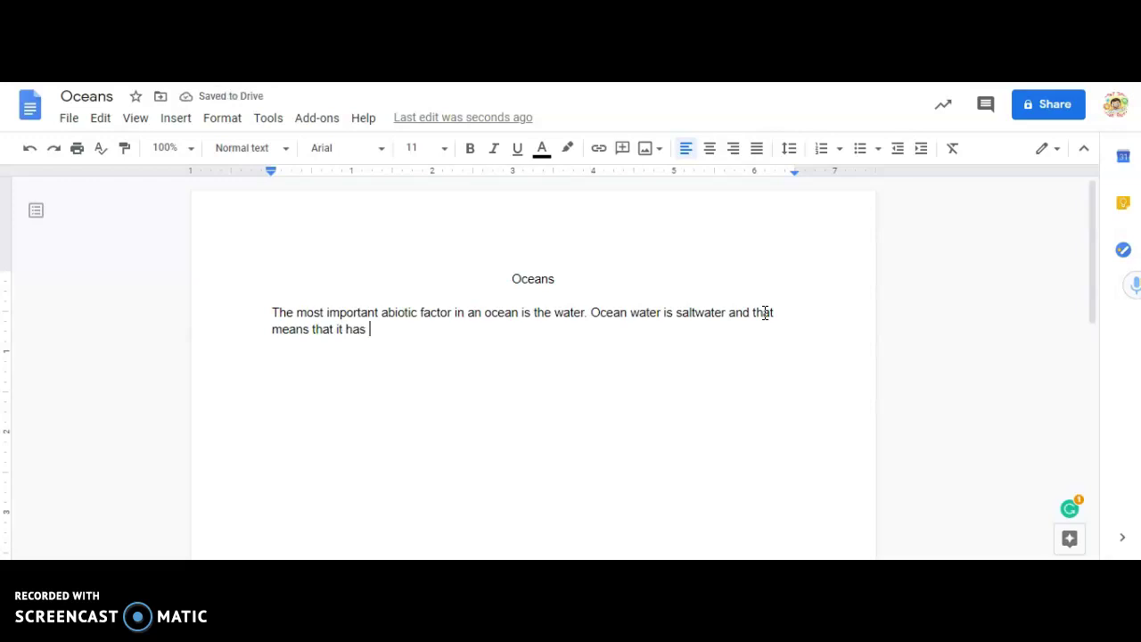
text(salt in it.)
- Add the sentence "Sunlight in an ocean varies, or it changes, depending on the season or the location."
text(Sunlight in an ocean varie)
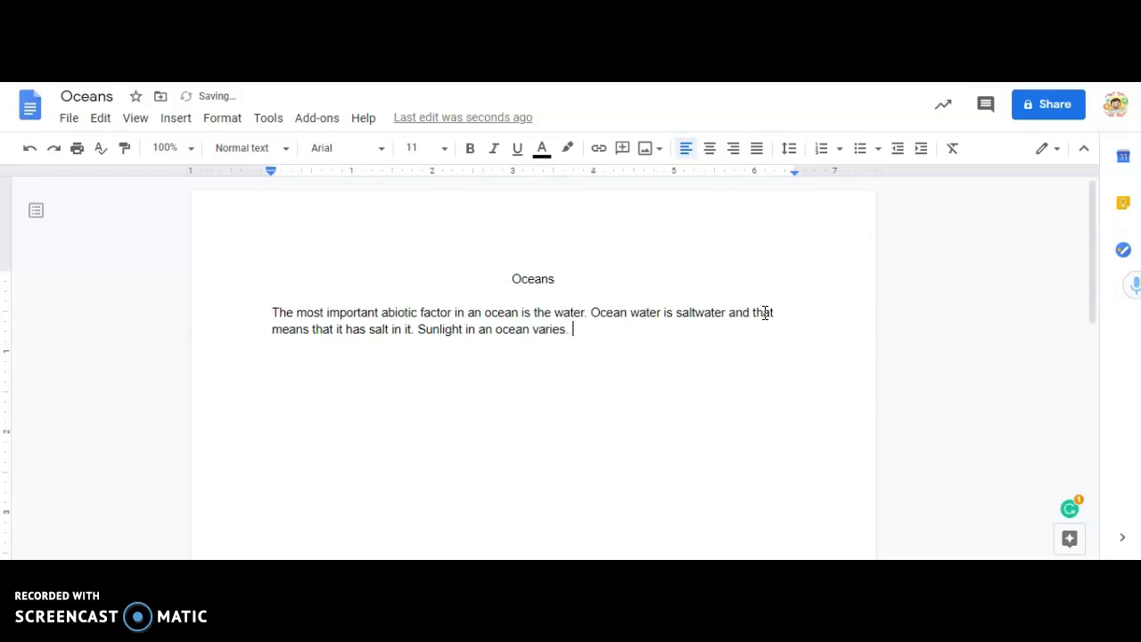
text(s, or it changes,, depen)
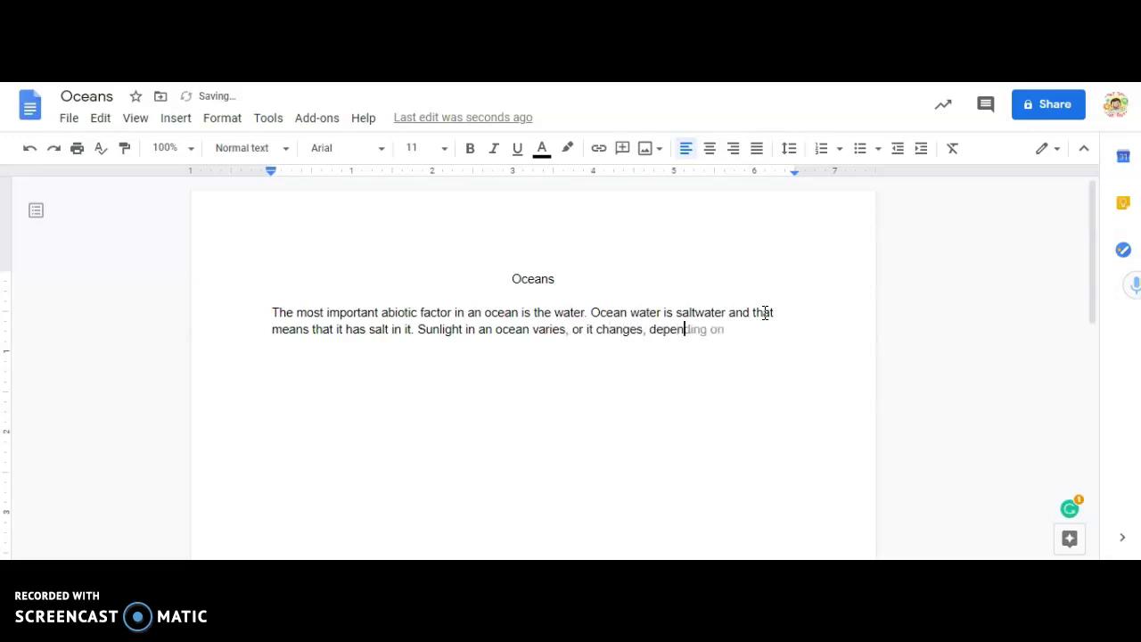
text(ding)
key(Tab)
text(the season)
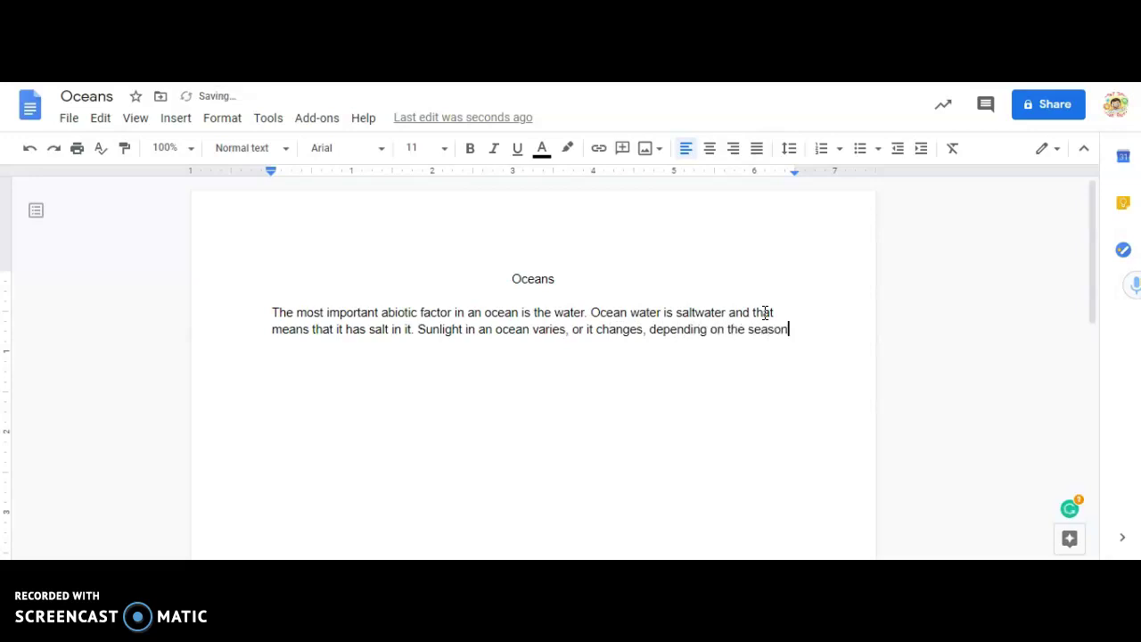
text( or the location. )
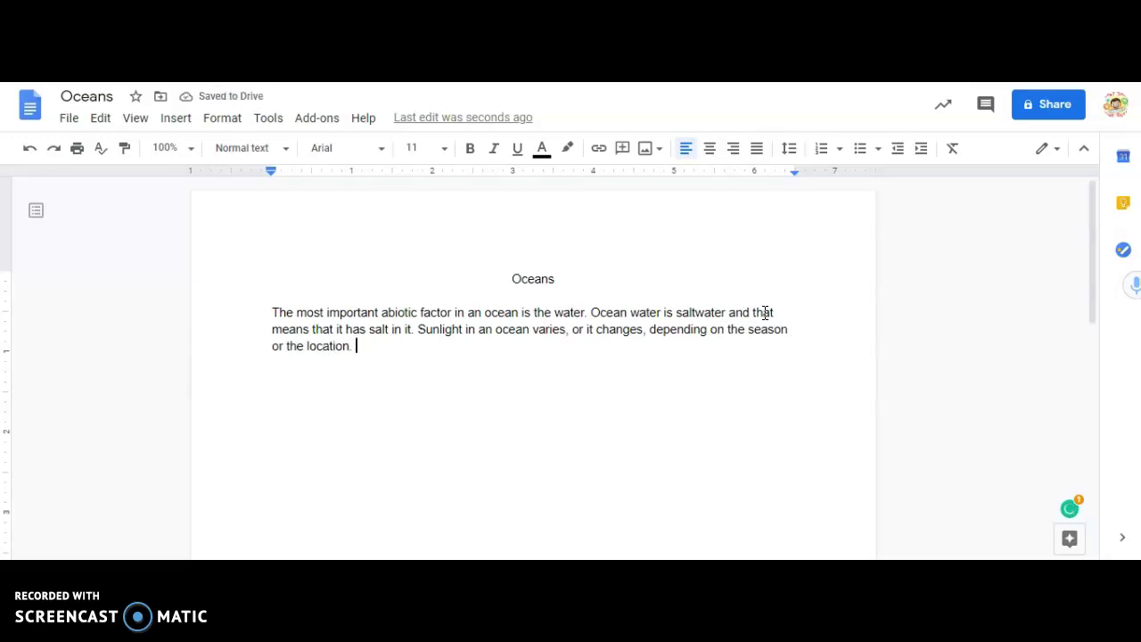
- Add the sentence "For example, at the equator, the sun is intense, so location matters."
text(For)
key(Tab)
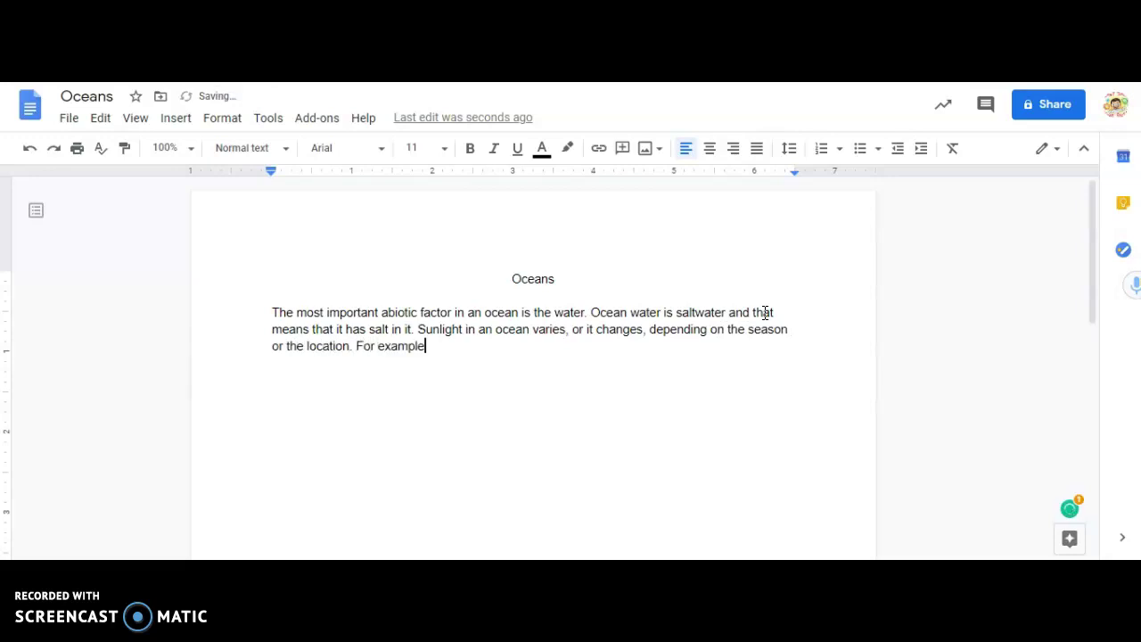
text(at the equator, th)
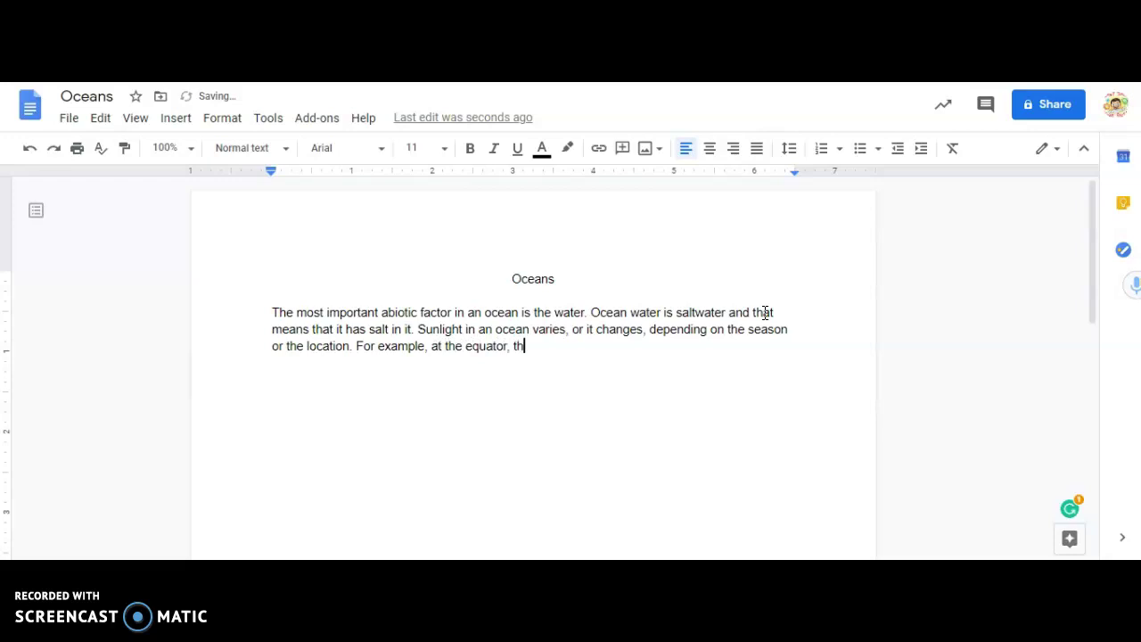
text(e sun is intense, so la)
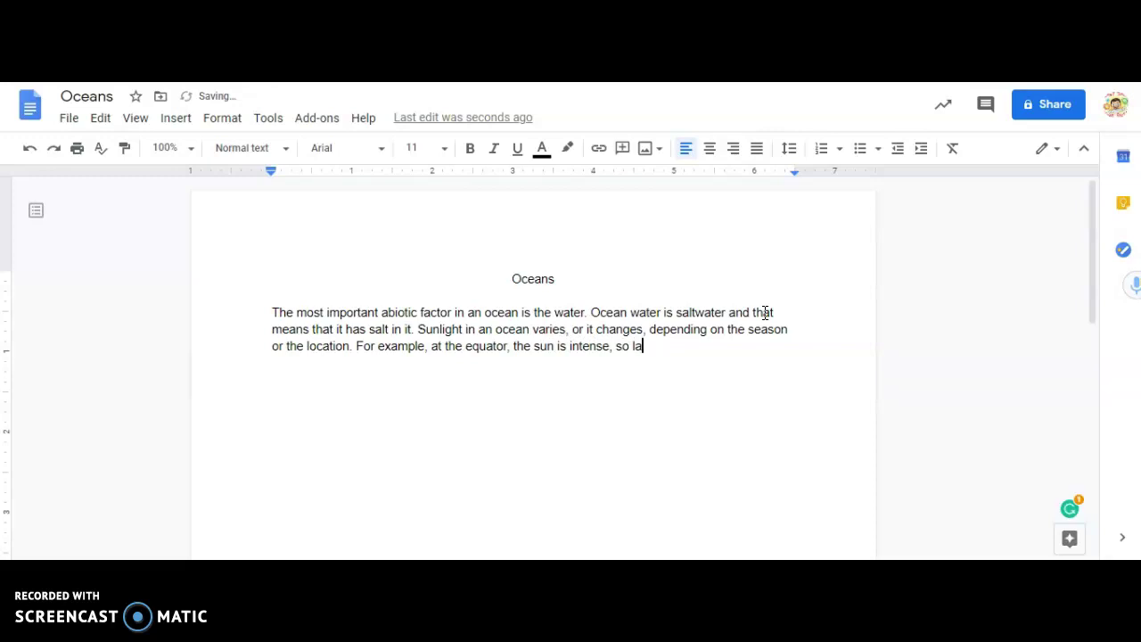
key(BackSpace)
text(ocation matters. )
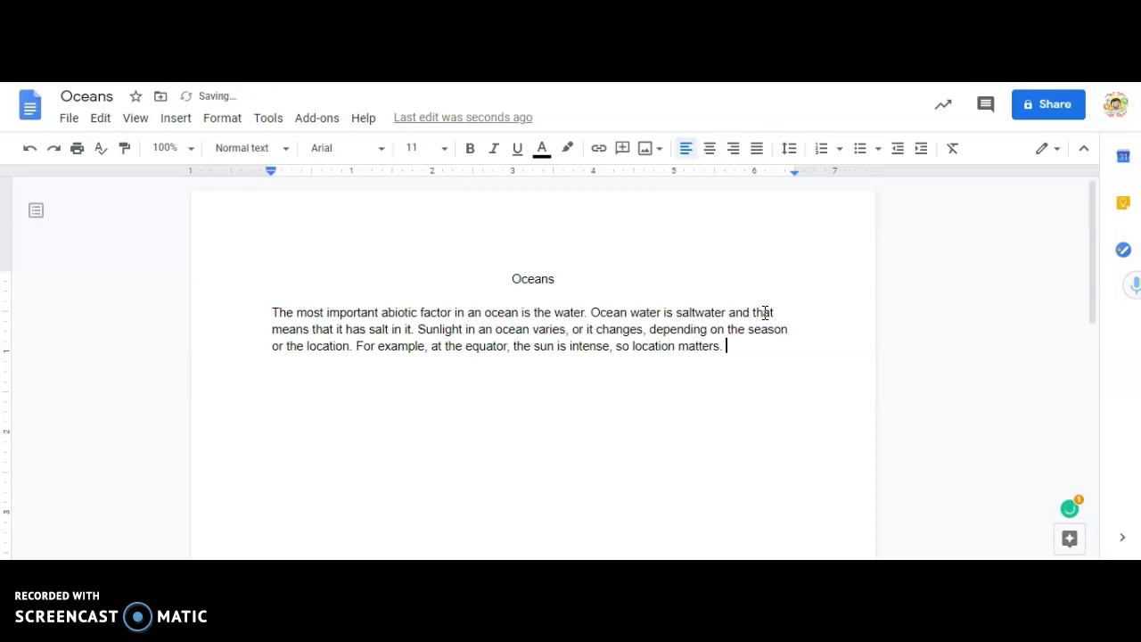
- Add the sentence "In the arctic, the sun is not intense.", accepting the suggested comma after "arctic"
text(In the arctic the)
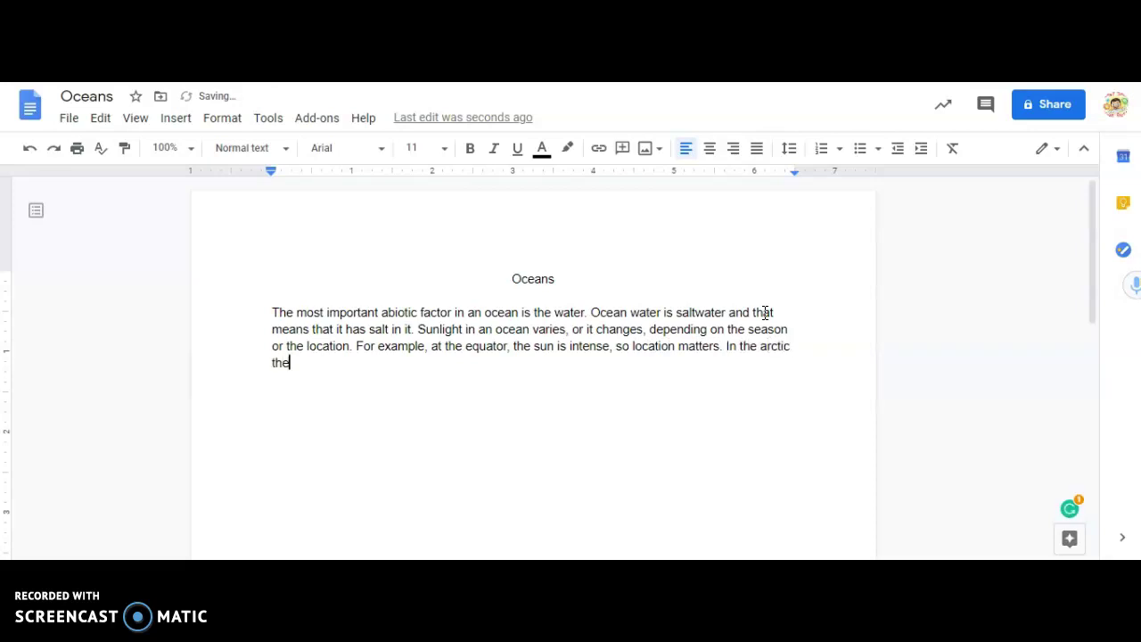
text( sun is not intense)
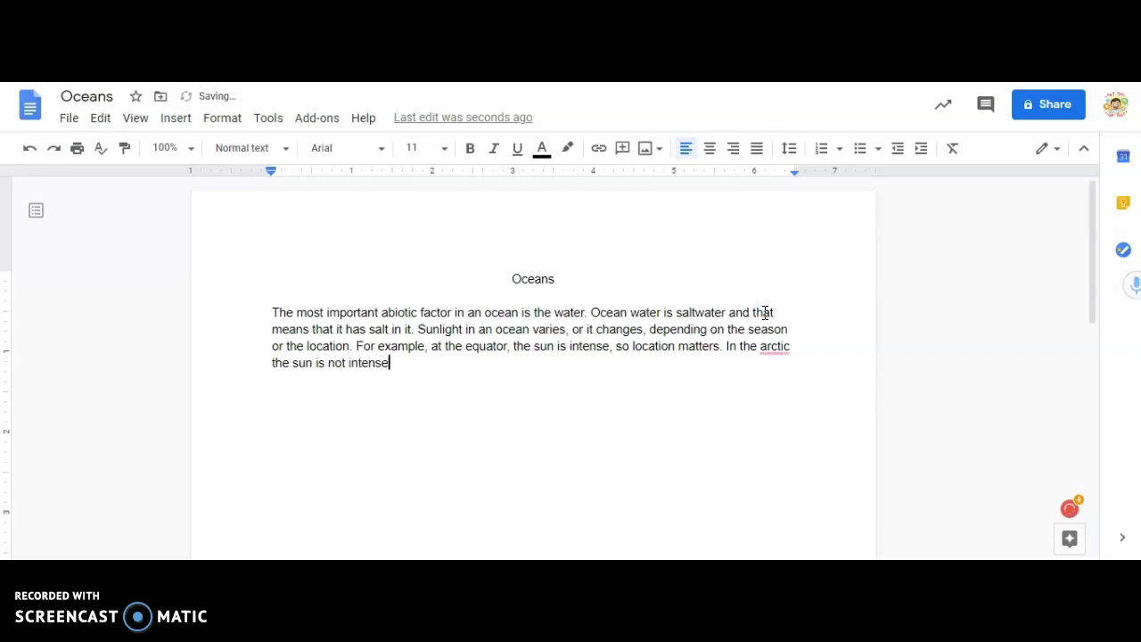
text(.)
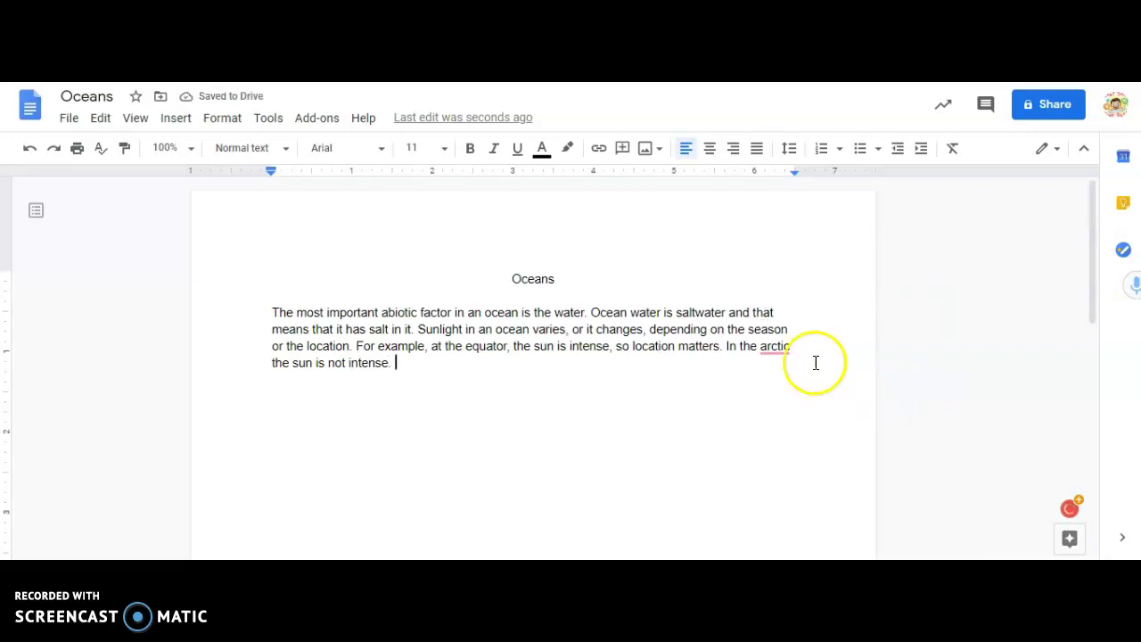
mouse_move(776, 347)
click(778, 392)
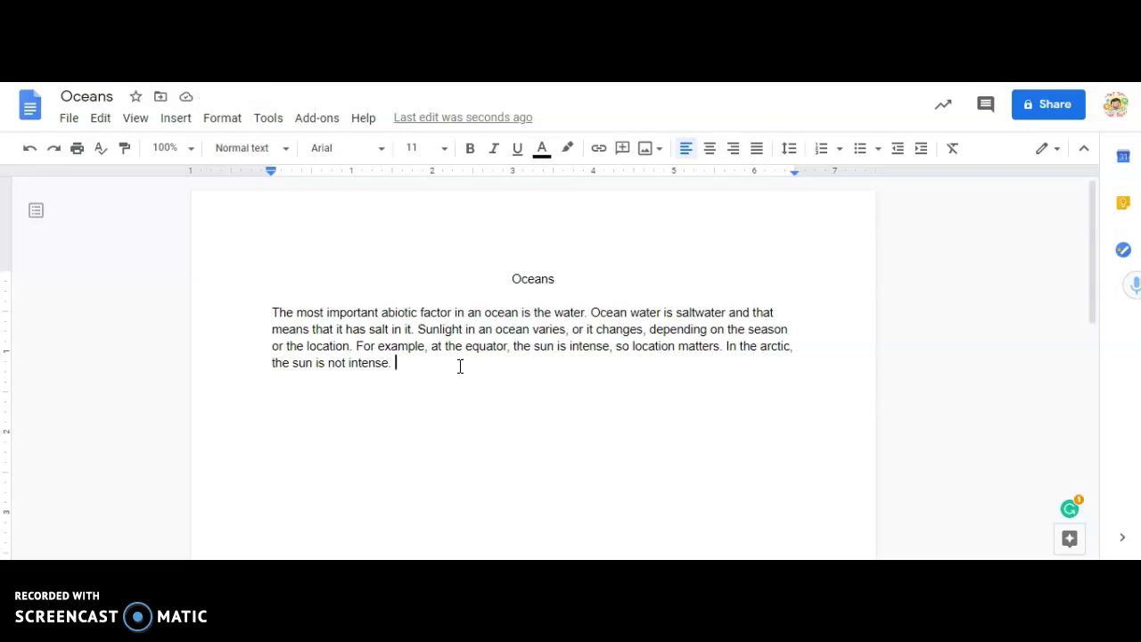
- Continue the paragraph with "Temperature varies too. In the summer the ocean temperature"
text(Temperature varies too)
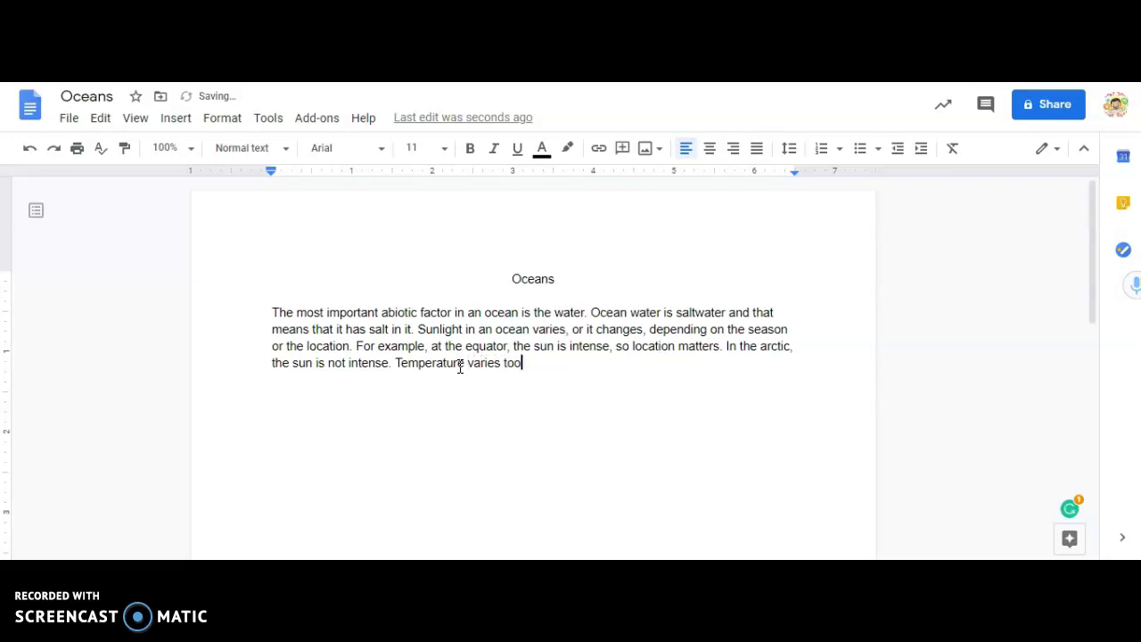
text(. In the summer the ocean tepe)
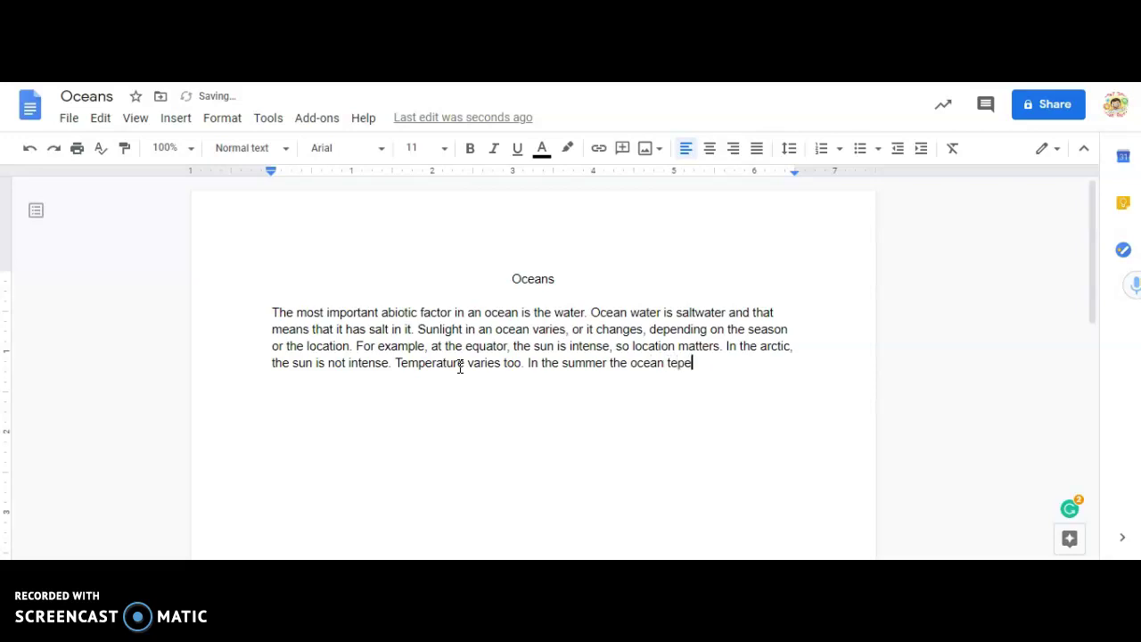
key(BackSpace)
text(m)
key(Tab)
- Complete the temperature sentence with "in North Carolina is higer than in the winter.", correcting the mistyped "in"
text(in NOrth)
key(BackSpace)
key(BackSpace)
key(BackSpace)
key(BackSpace)
text(orth Ca)
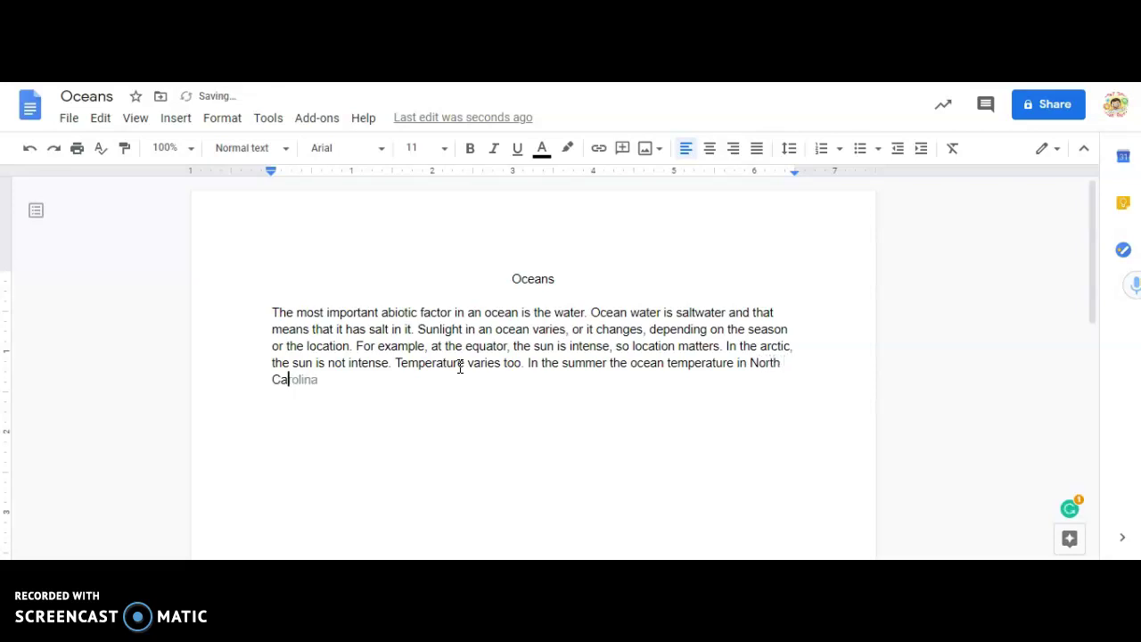
key(Tab)
text(is hig)
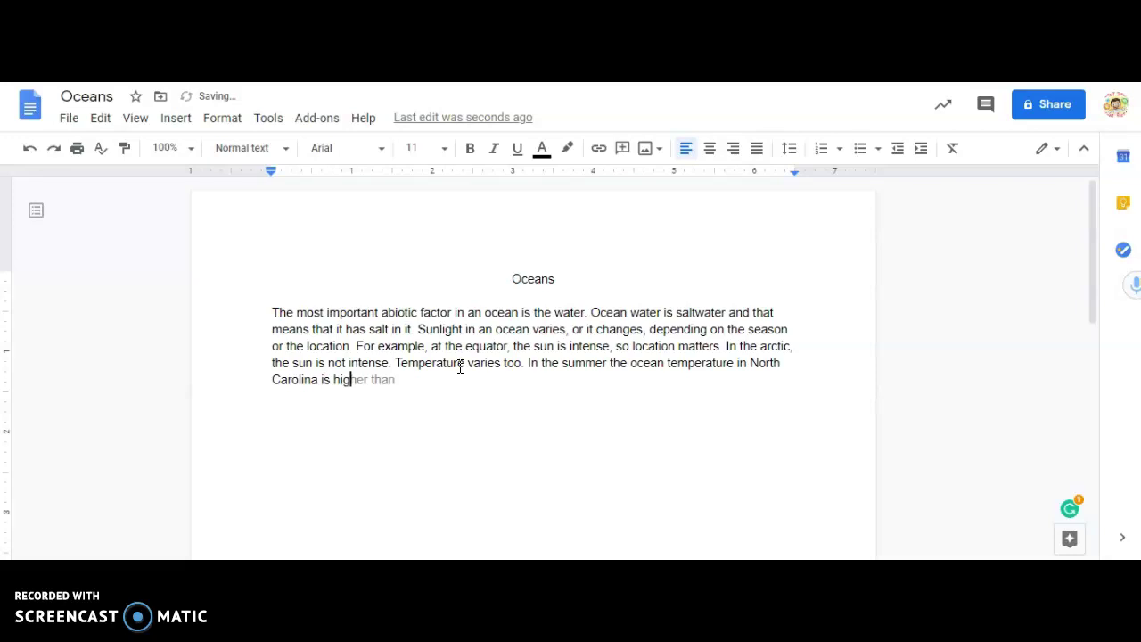
text(er than i  the winter.)
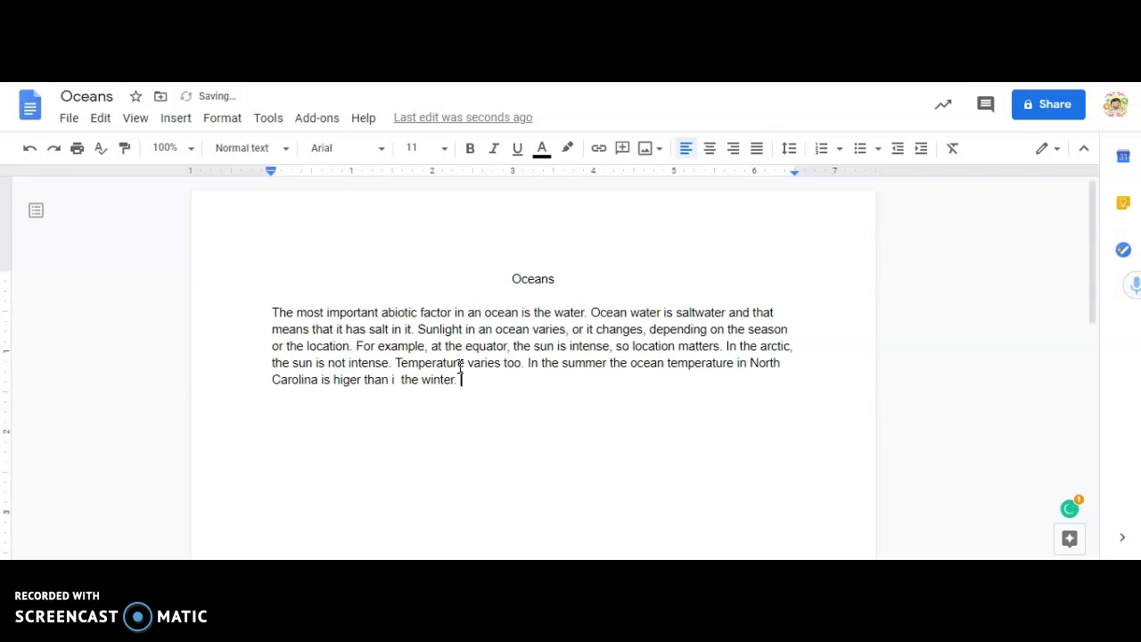
click(394, 379)
text(n)
click(479, 382)
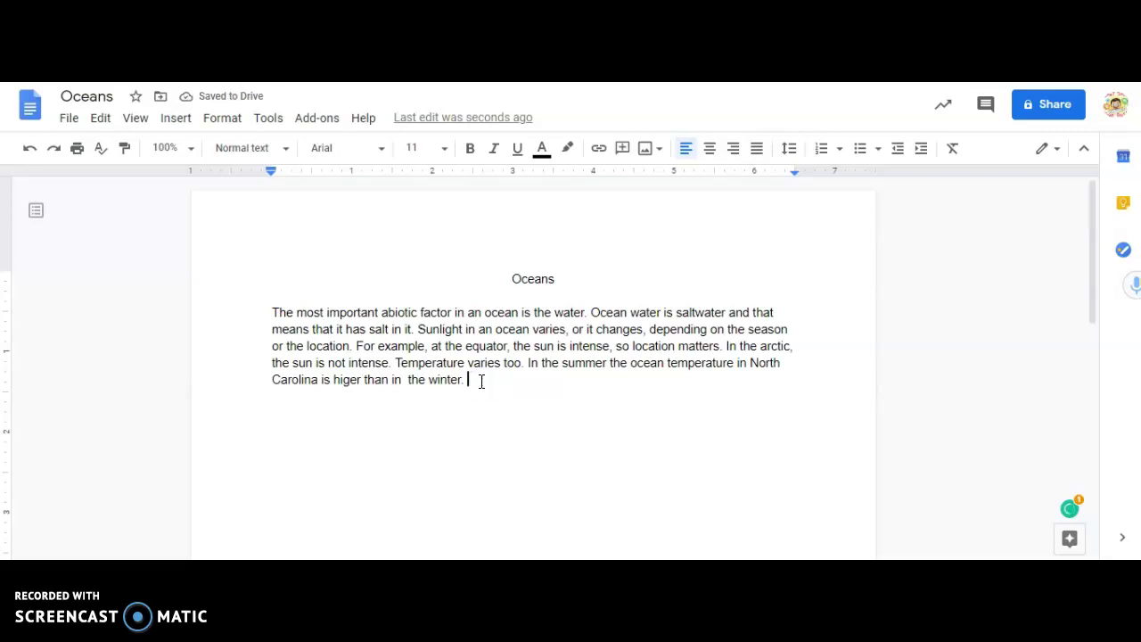
- Add the sentence "The soil in the ocean is very sandy." and start a new paragraph
text(The soil in the ocean is very sandy)
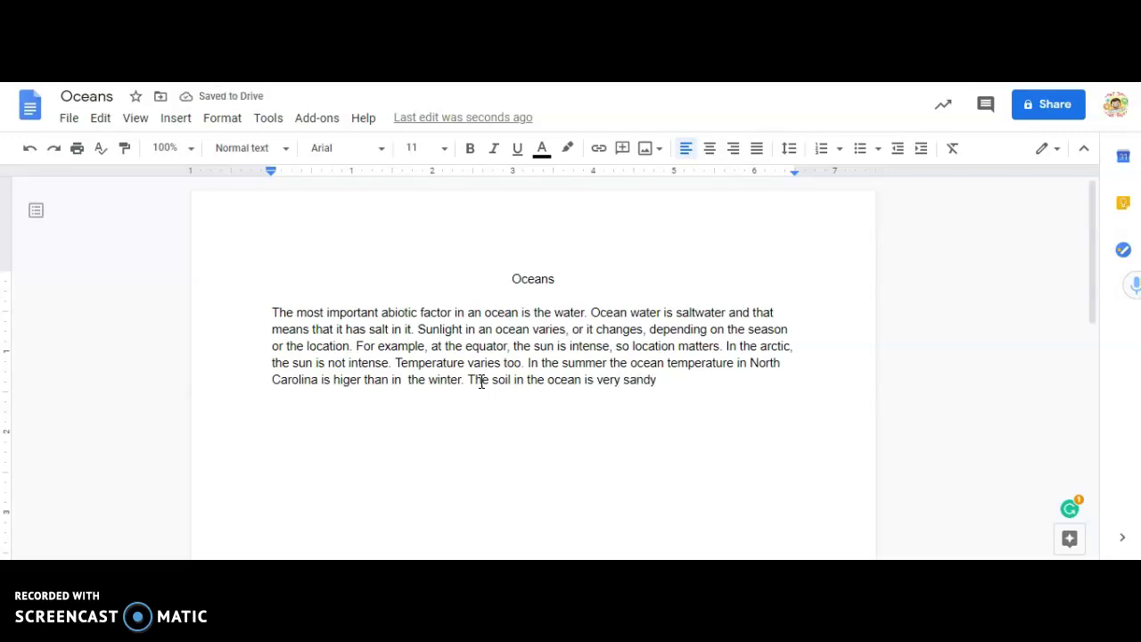
text(.)
key(Return)
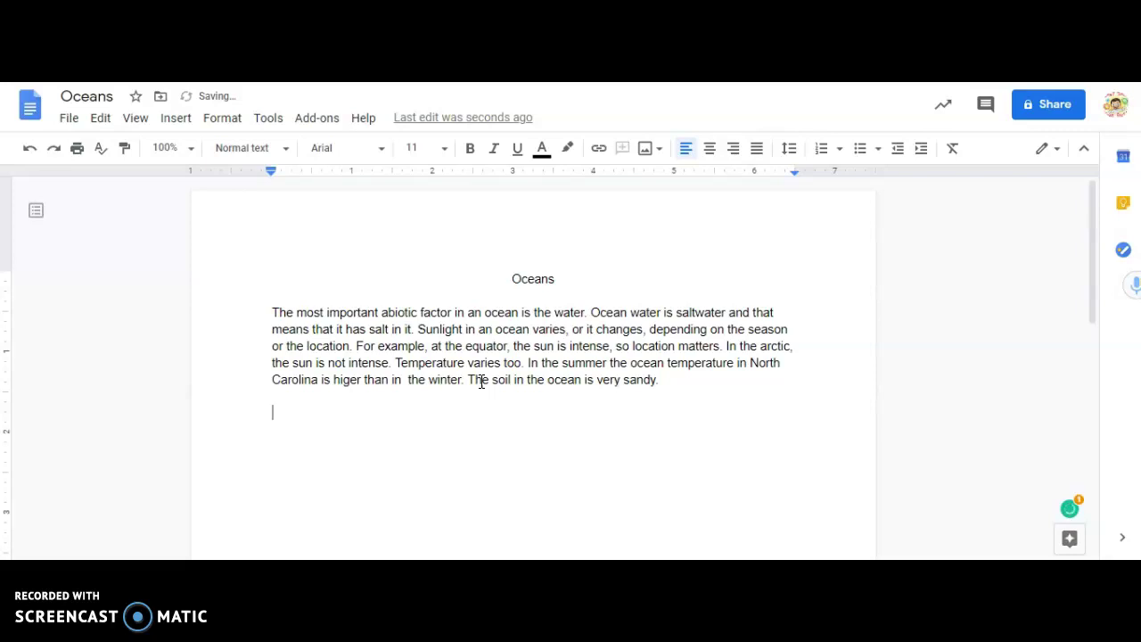
- Write "Biotic Factors MUST adapt o live in the ocean. That means they need to be able to live in salt water.", correcting "slat"
text(Biotic Fact)
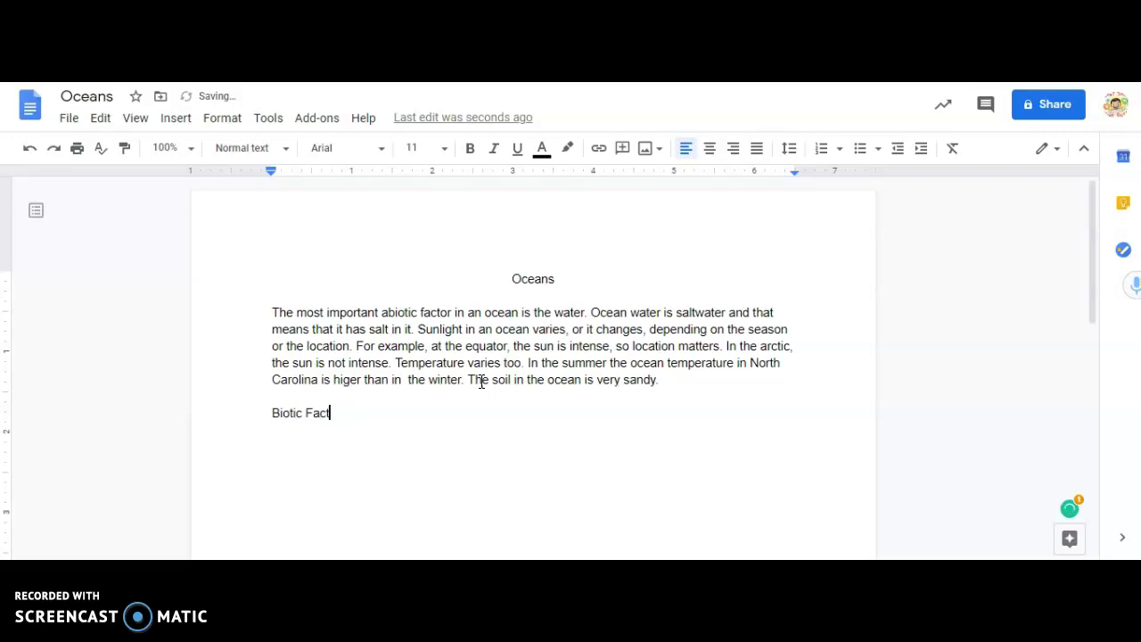
text(ors MUST ada)
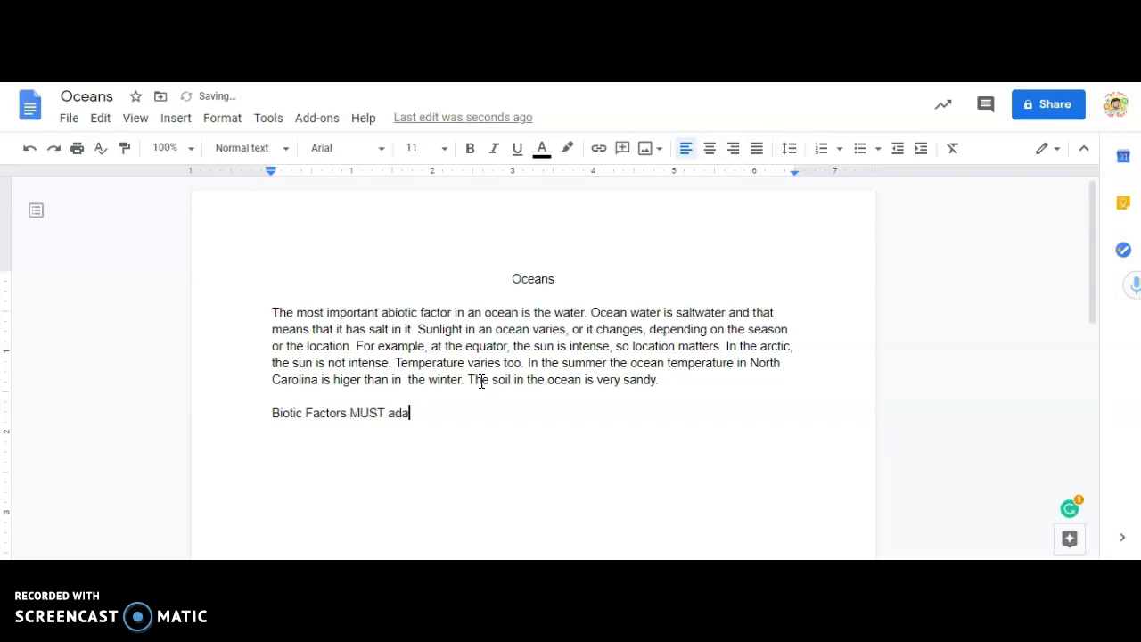
text(pt o live in the oce)
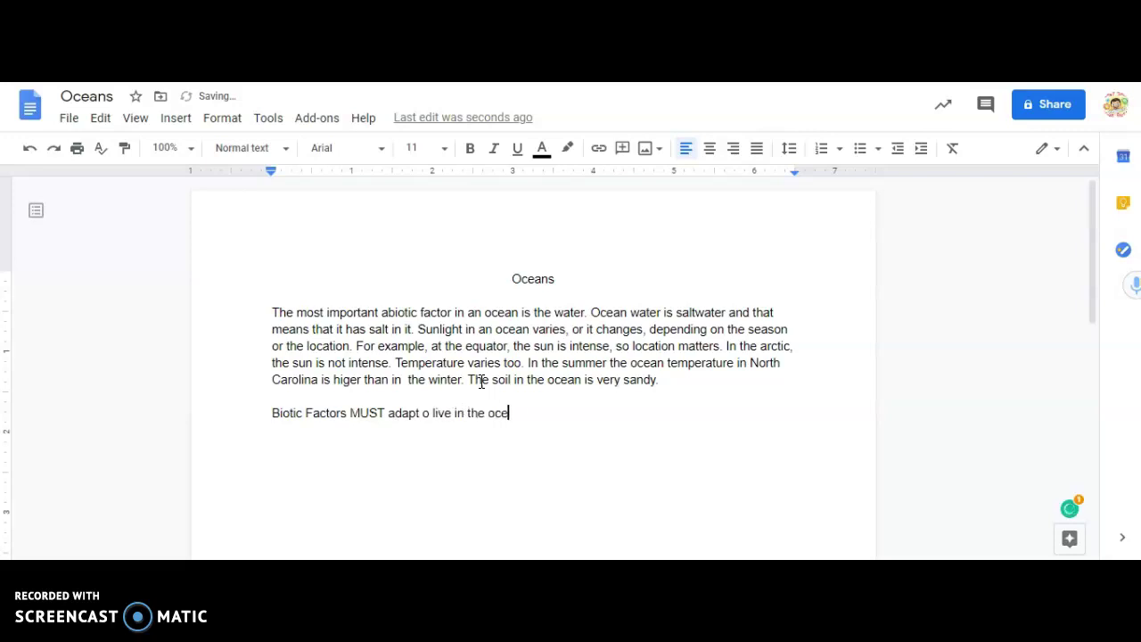
text(an. That means they need to be able to live in slat water)
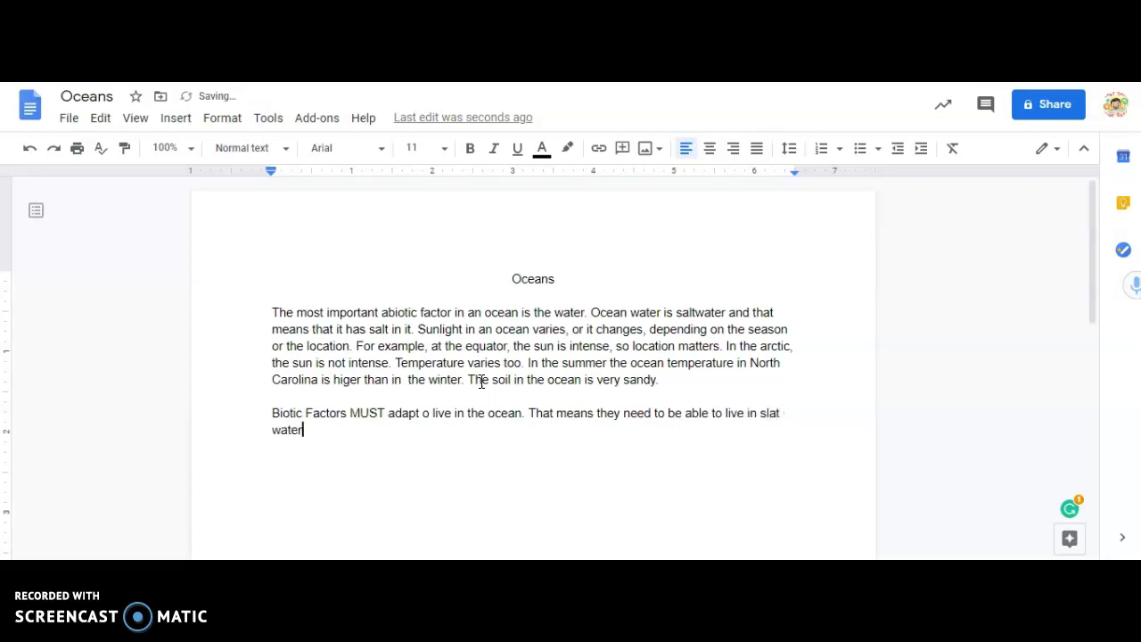
click(776, 412)
key(BackSpace)
key(BackSpace)
text(al)
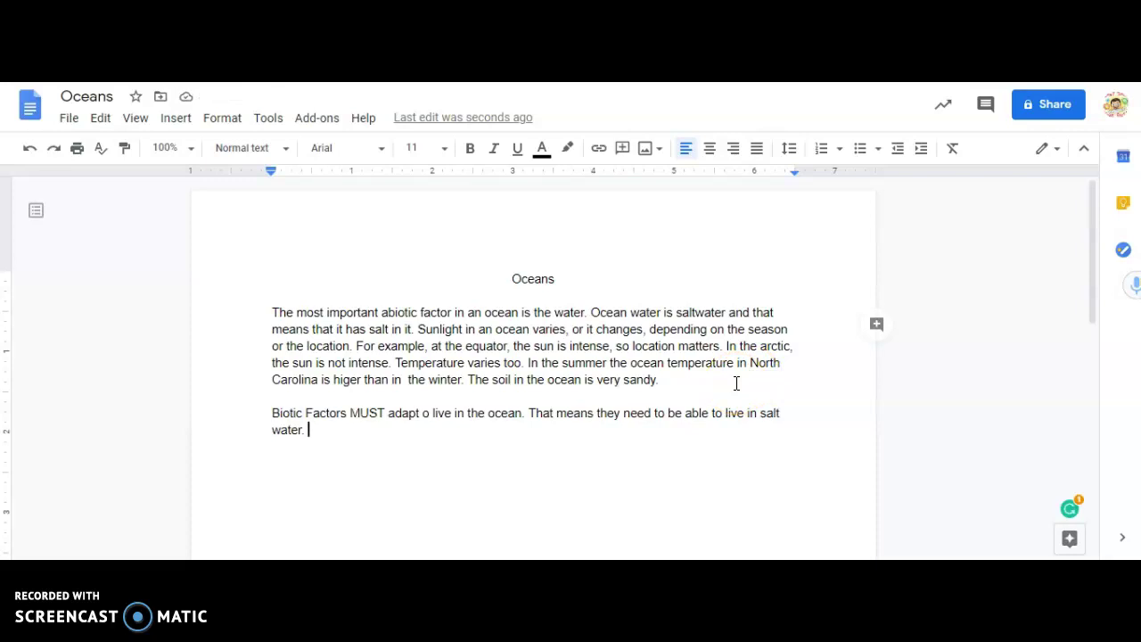
- Continue the second paragraph with "Some examples of ocean biotic factors are...", fixing the mistyped "examples"
text(Some ec)
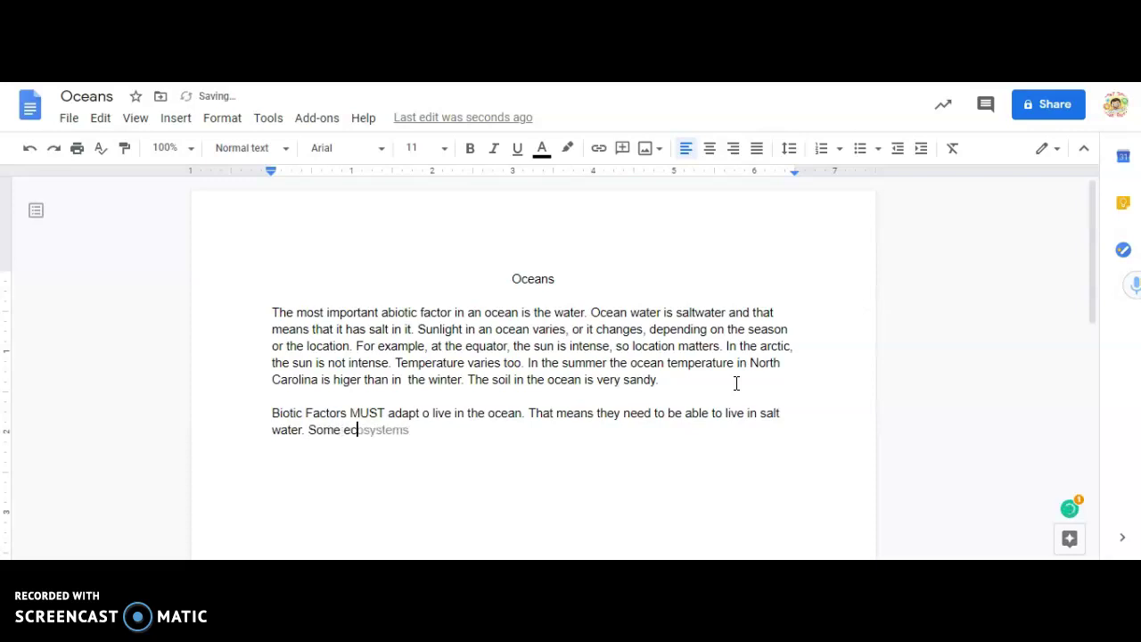
key(BackSpace)
text(xa ples)
key(BackSpace)
key(BackSpace)
key(BackSpace)
key(BackSpace)
key(BackSpace)
text(mples of ocean biotic factors are...)
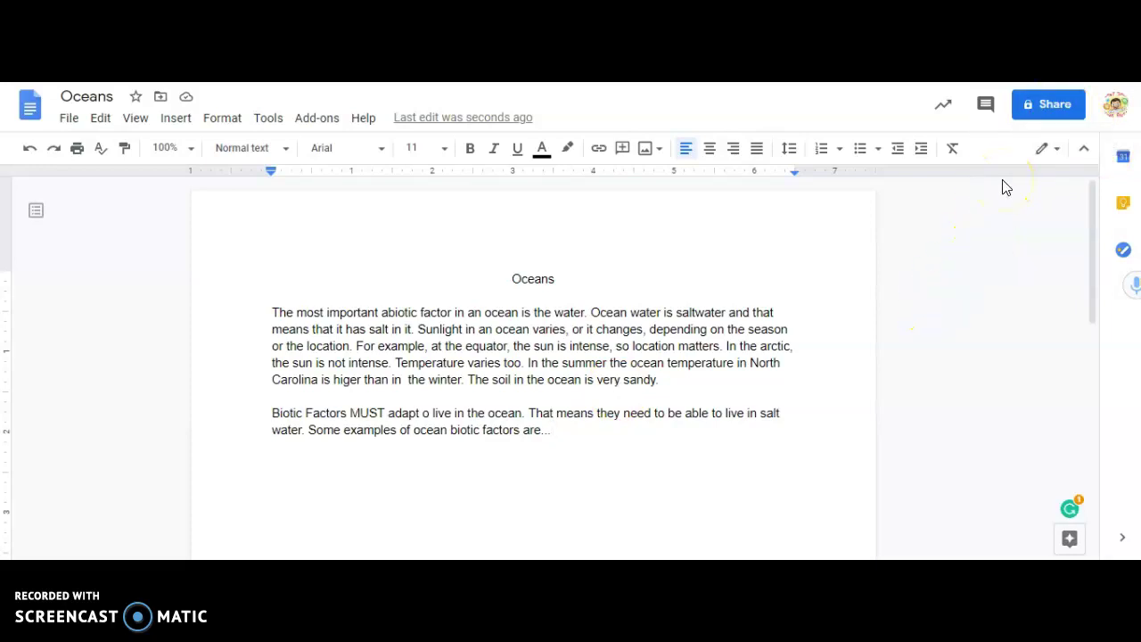
- Share the Oceans document's link with Davidson County Schools, keeping the role as Viewer
click(1027, 104)
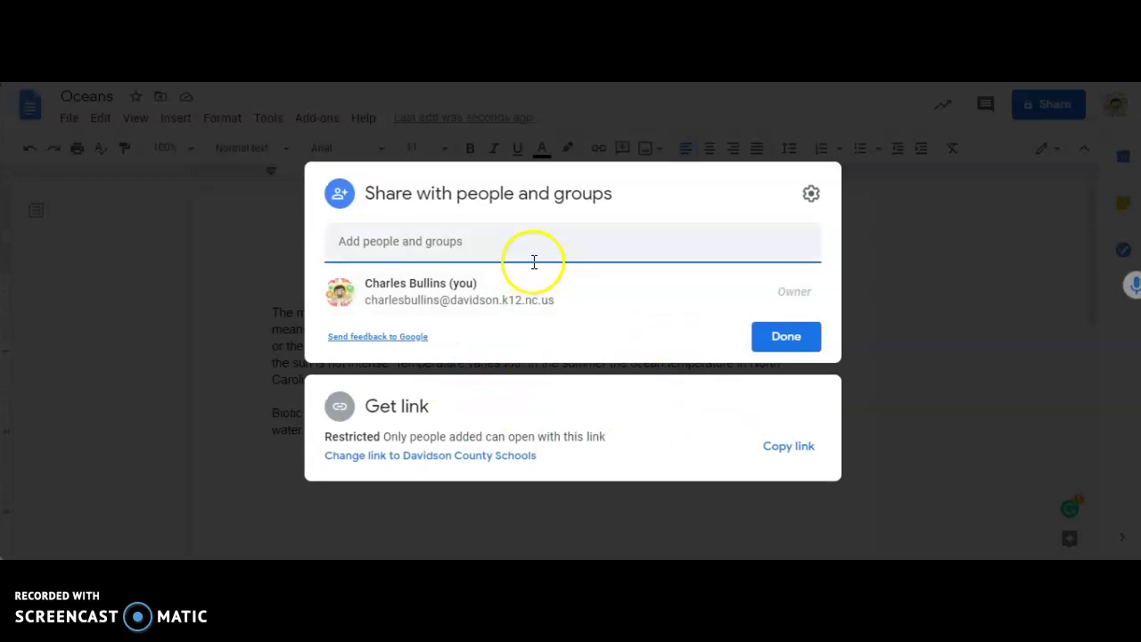
click(409, 454)
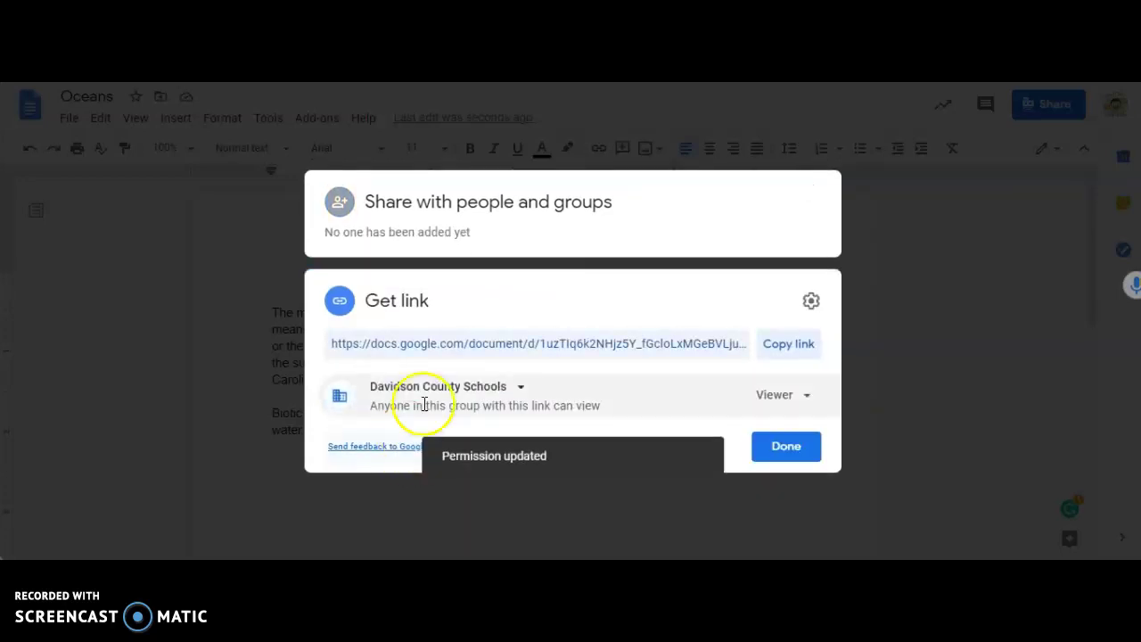
click(783, 396)
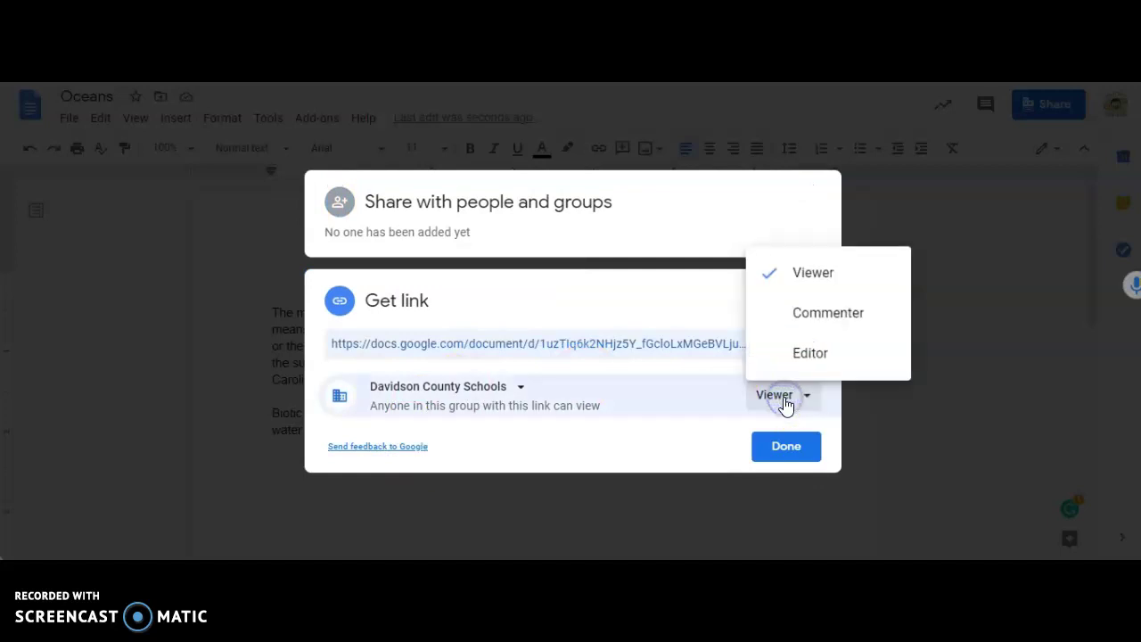
click(826, 277)
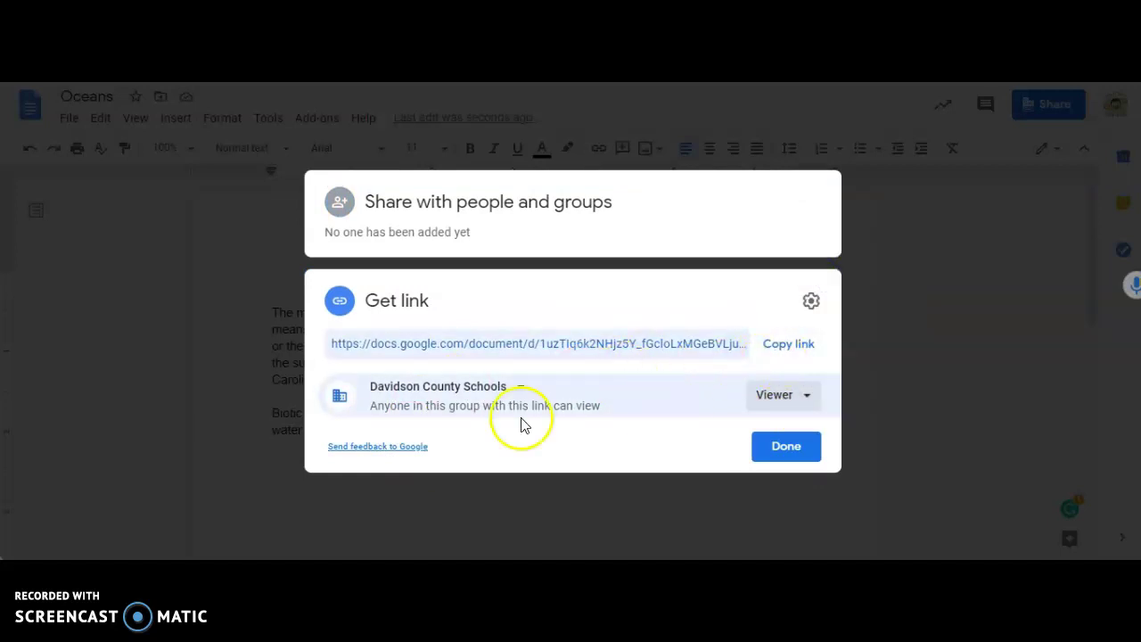
- Change the document's link access to Anyone with the link, with the Viewer role
click(512, 389)
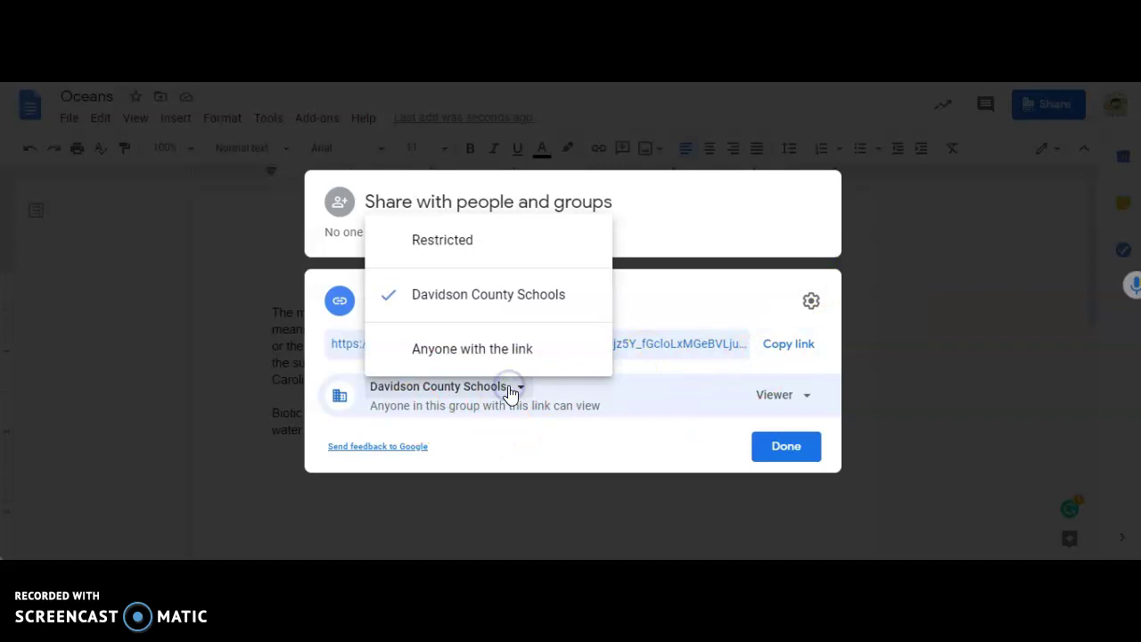
click(473, 350)
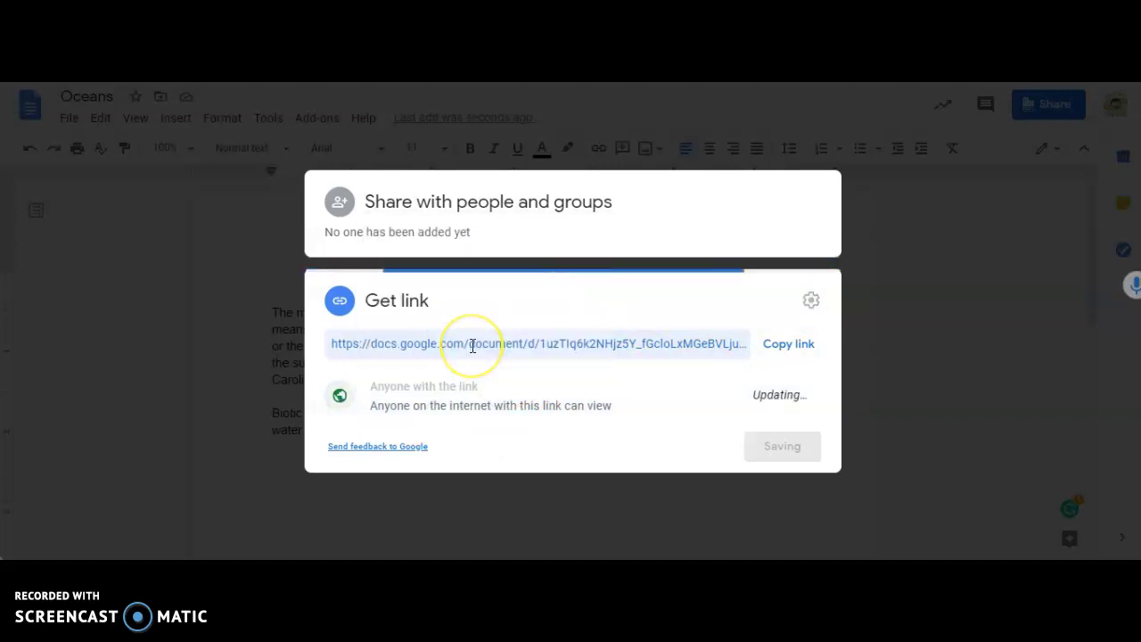
click(484, 390)
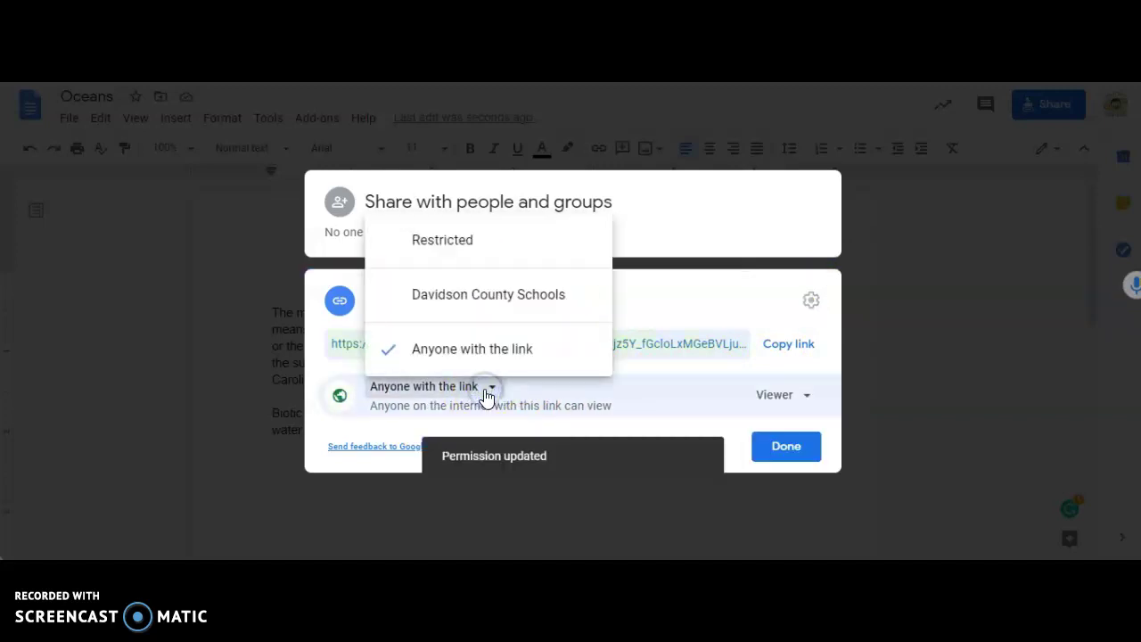
click(473, 356)
click(805, 406)
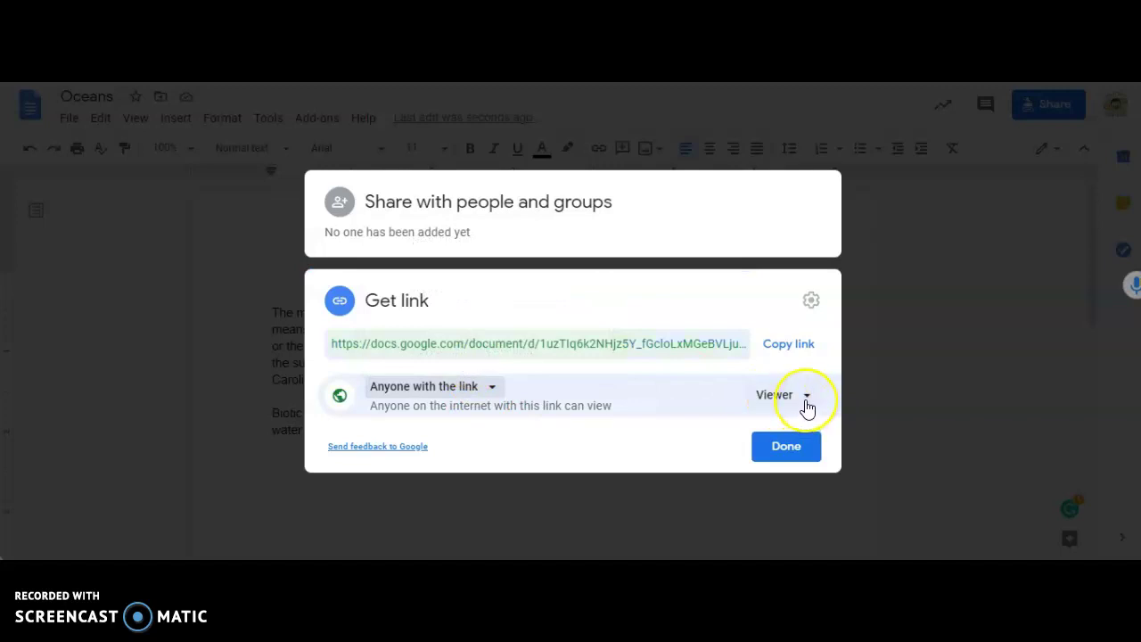
click(806, 400)
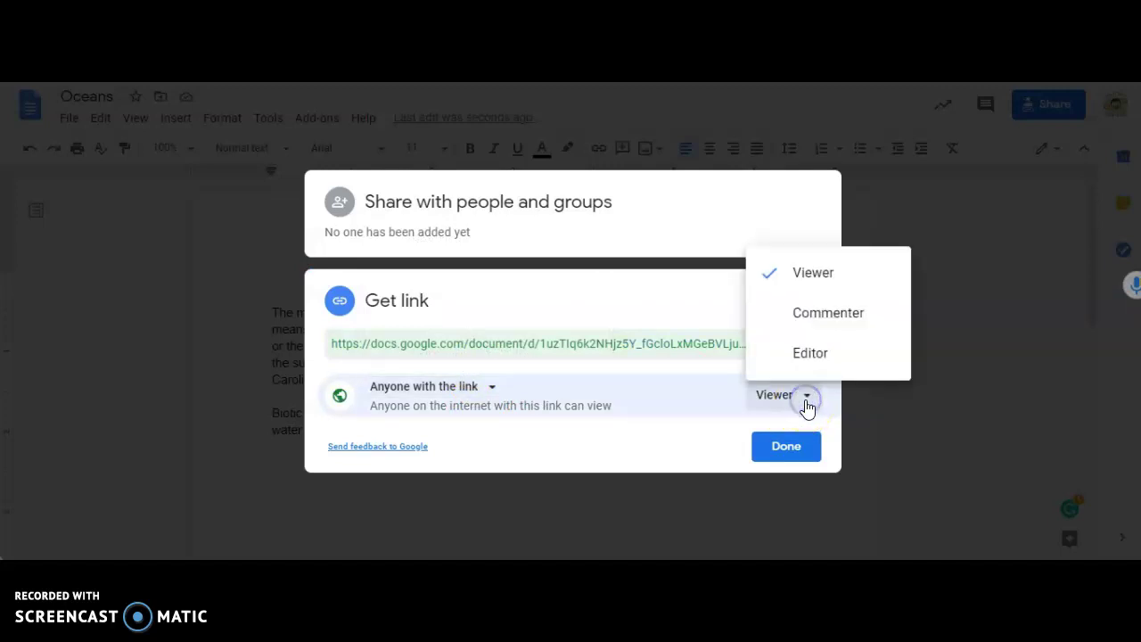
click(827, 269)
- Copy the Oceans document's sharing link and close the sharing settings
click(791, 446)
click(788, 337)
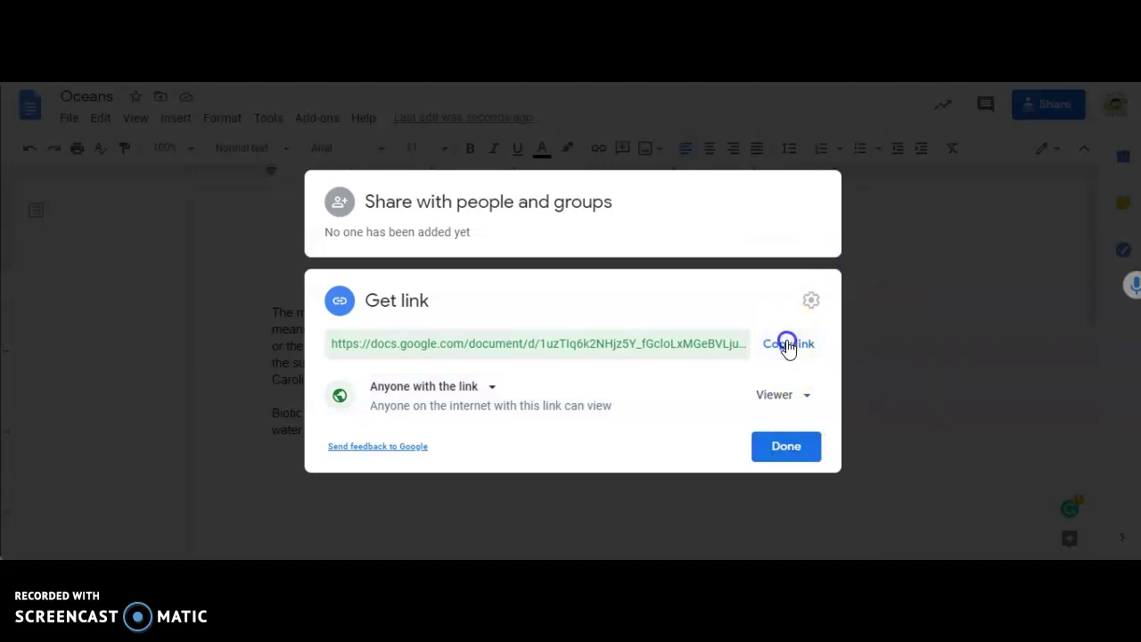
click(782, 452)
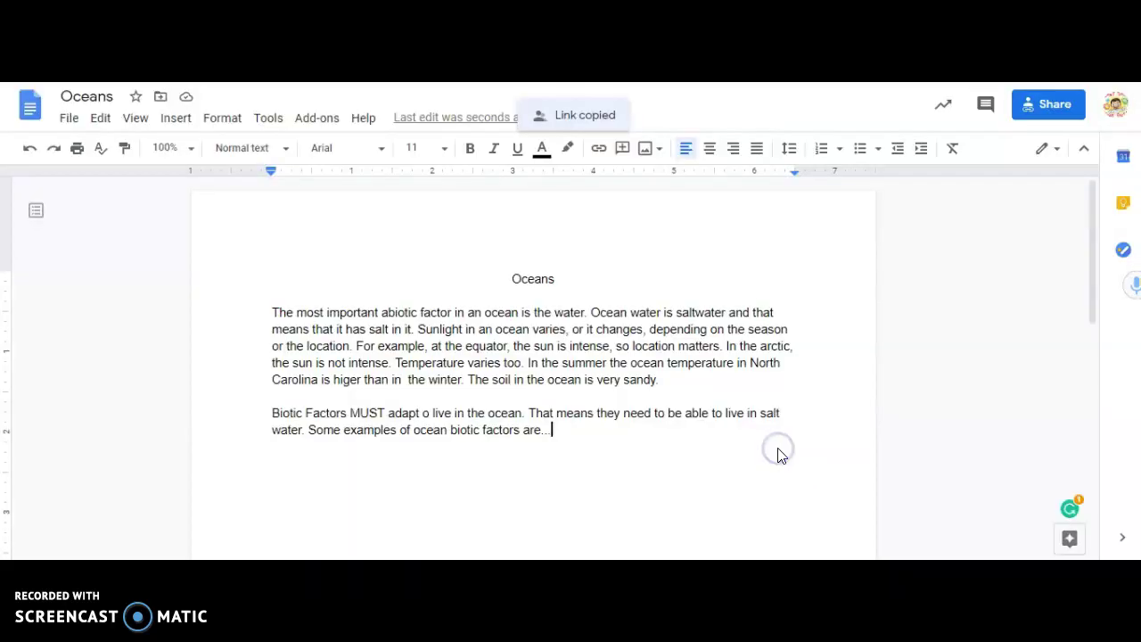
- Switch to the ecosystems spreadsheet in Google Sheets and paste the copied document link into the Oceans row's Google Doc Link cell, E2
key(ctrl+Tab)
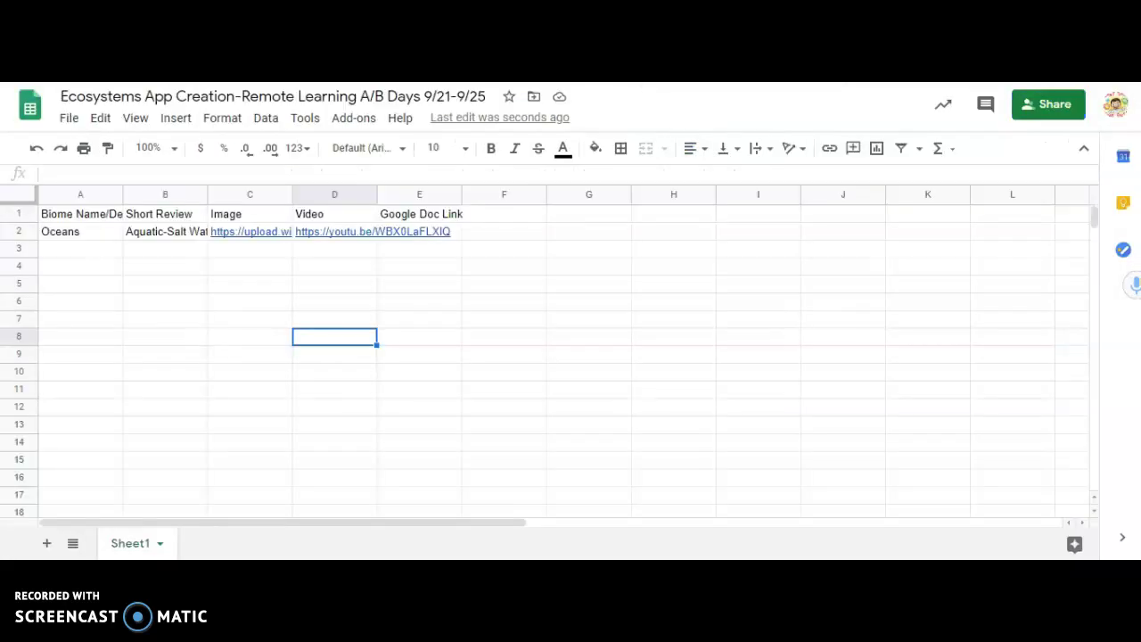
click(410, 232)
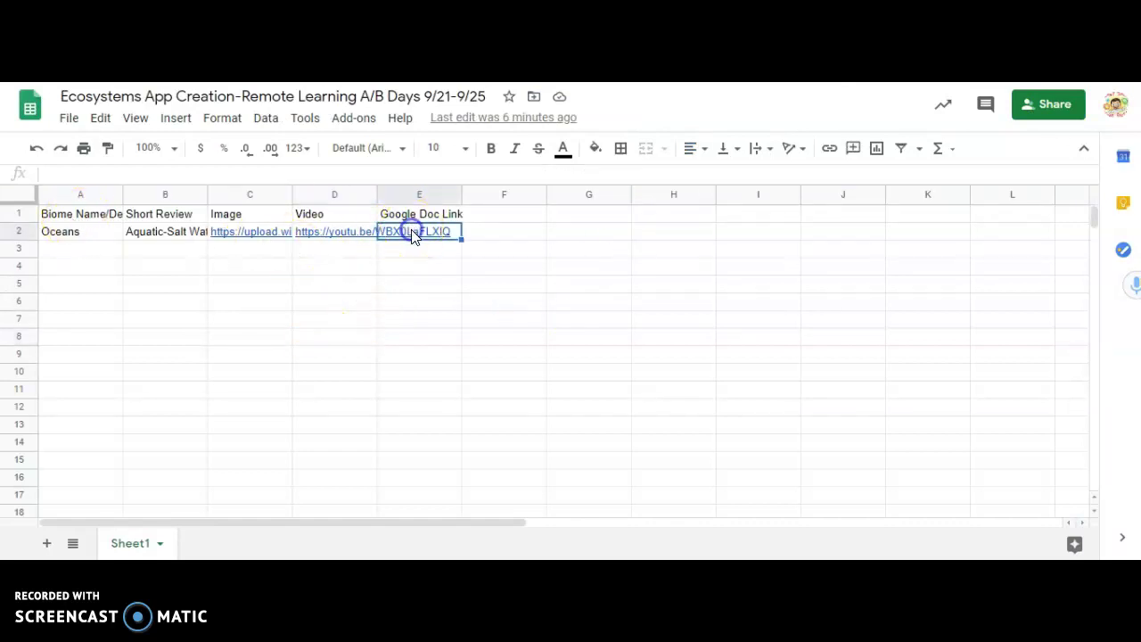
click(226, 176)
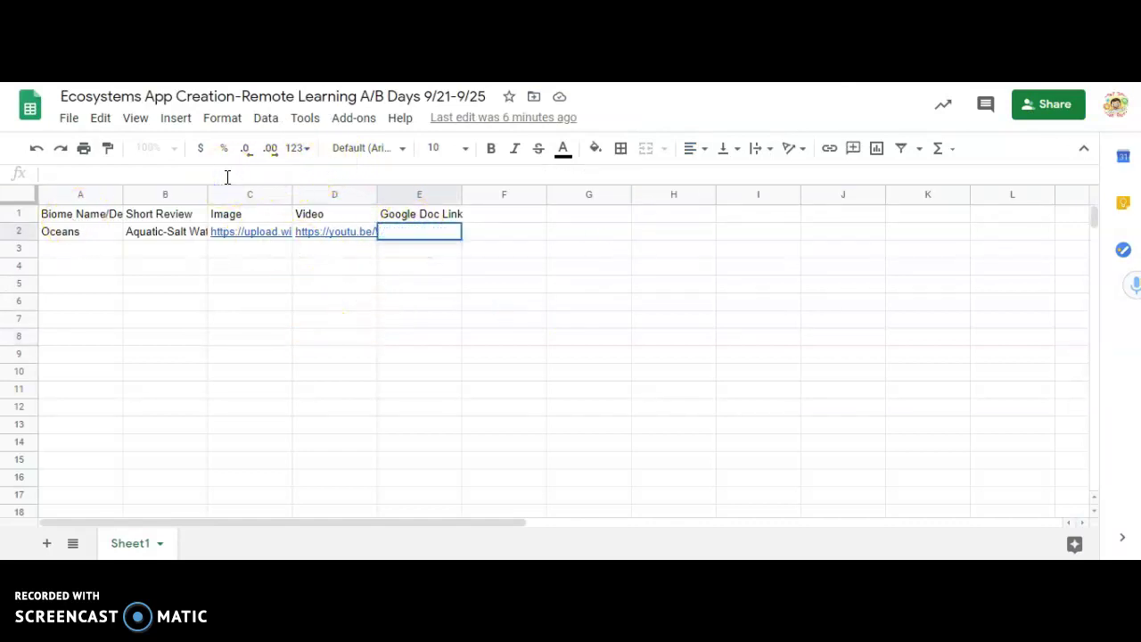
key(ctrl+v)
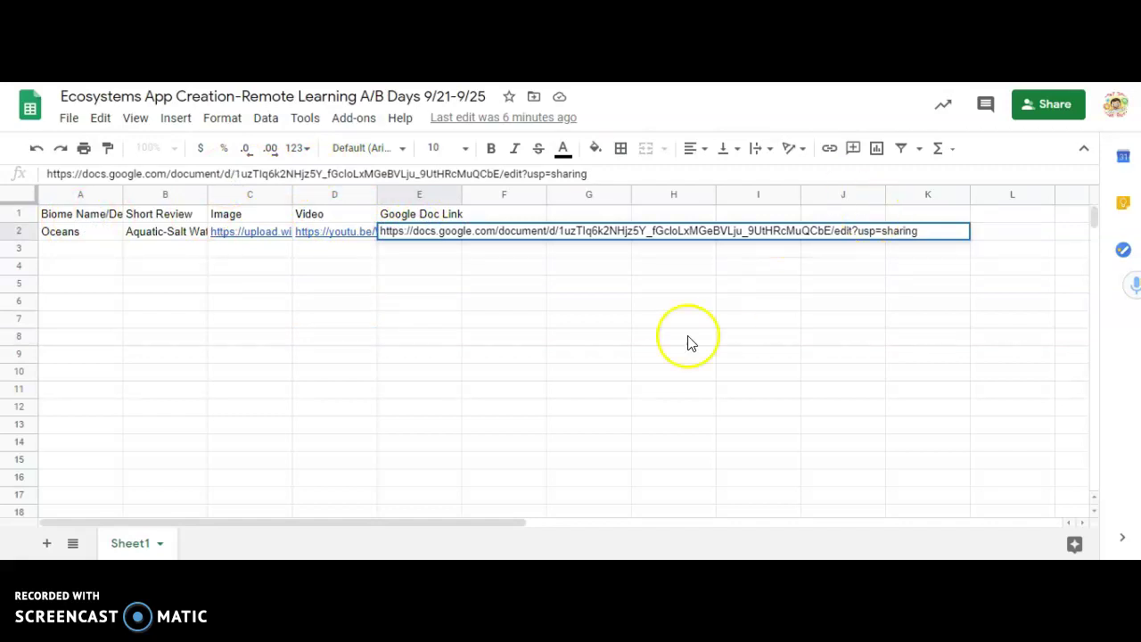
click(327, 394)
- Look over the Oceans row cell by cell, from the biome name through to the Google Doc link and back
key(Left)
key(Left)
key(Up)
key(Up)
key(Up)
key(Up)
key(Up)
key(Up)
key(Up)
key(Up)
key(Up)
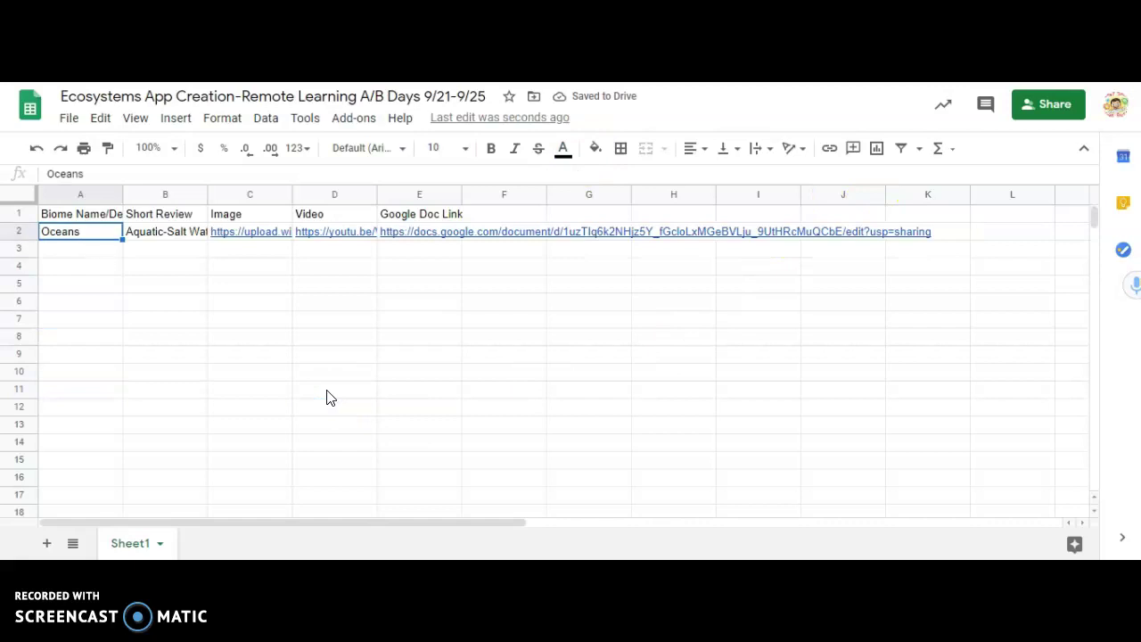
key(Right)
key(Right)
key(Right)
key(Right)
key(Right)
key(Left)
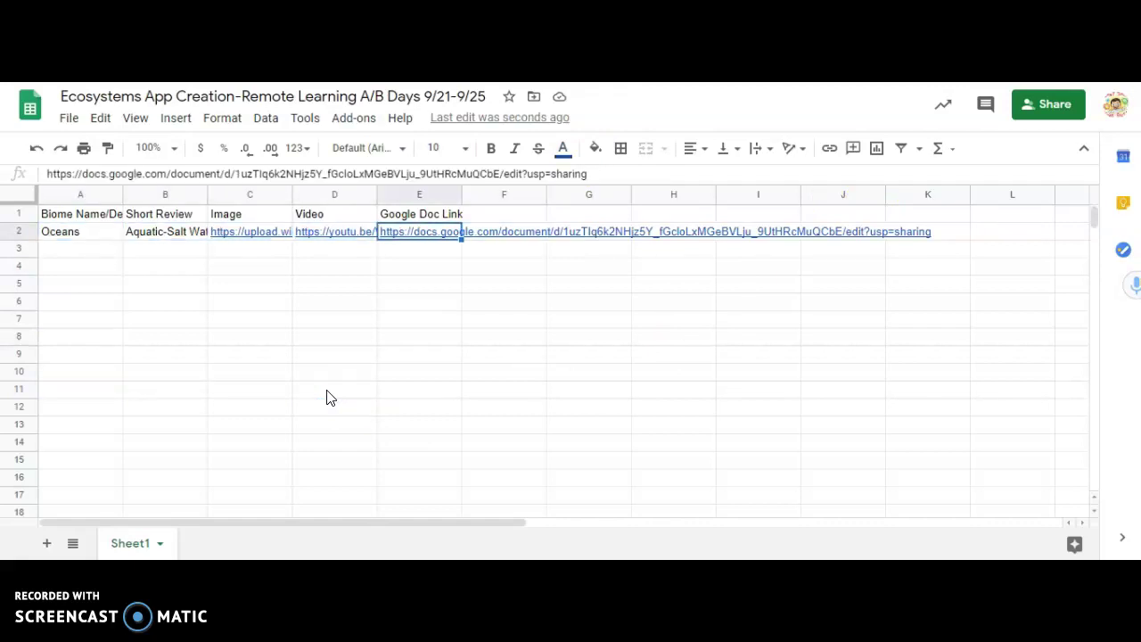
key(Left)
key(Left)
key(Left)
key(Left)
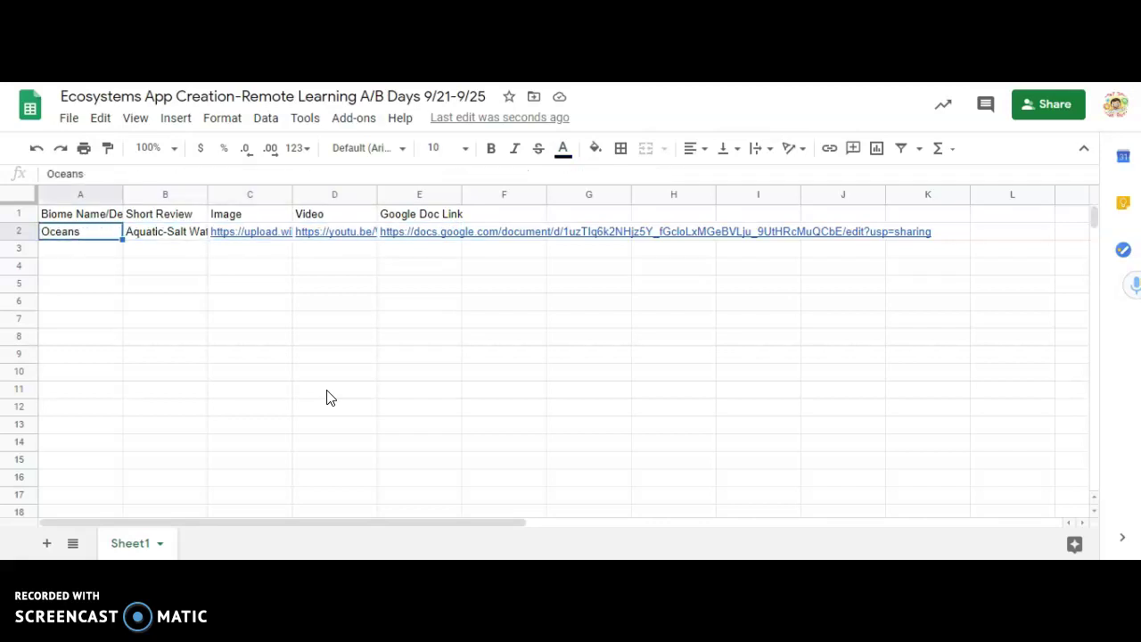
- Review the Oceans short review, image, video and document link cells, along with the linked Oceans document
key(Right)
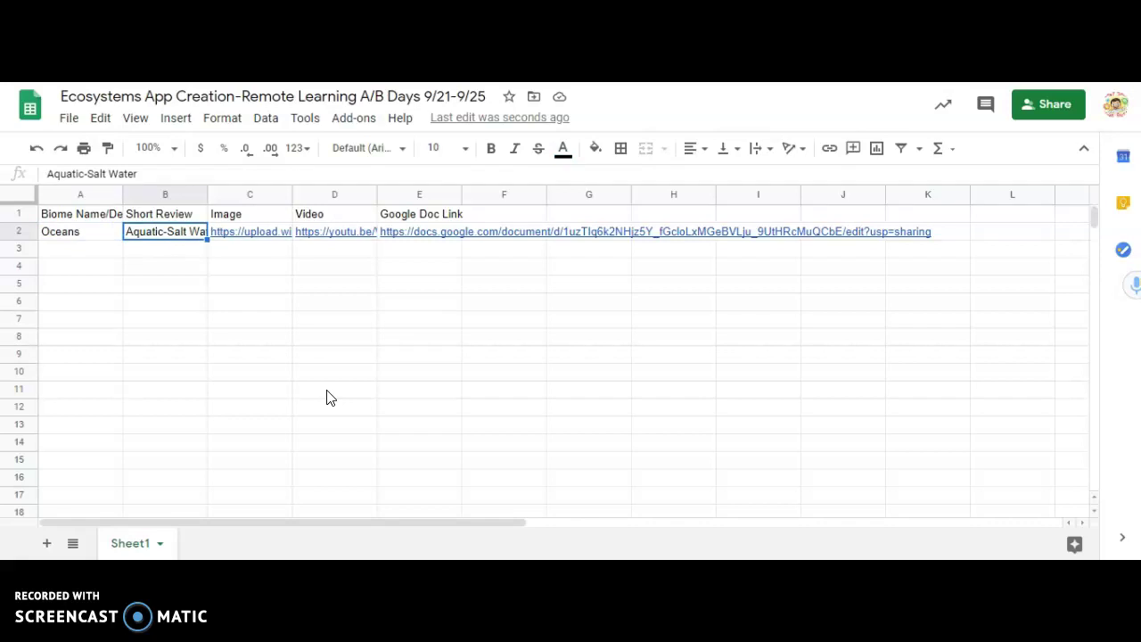
click(252, 234)
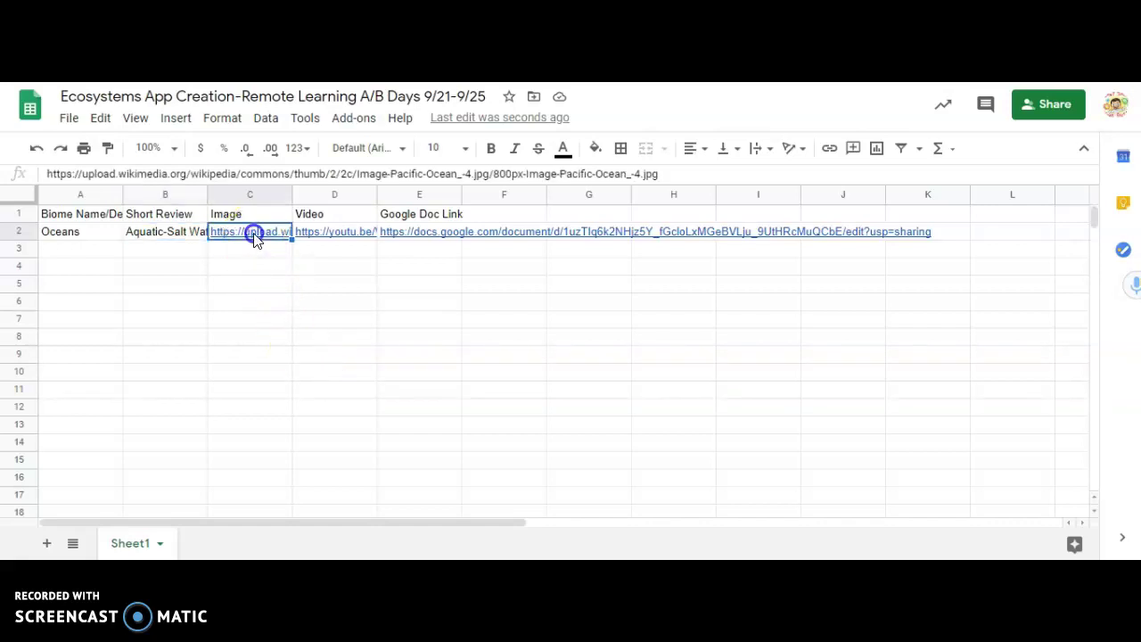
key(Right)
key(Right)
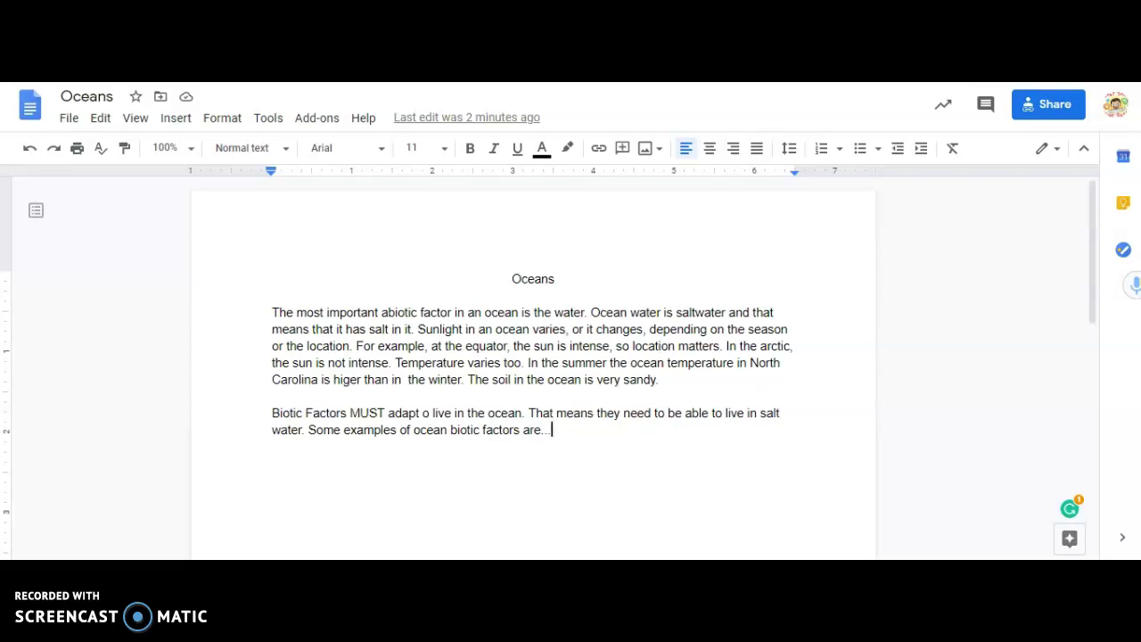
key(ctrl+Tab)
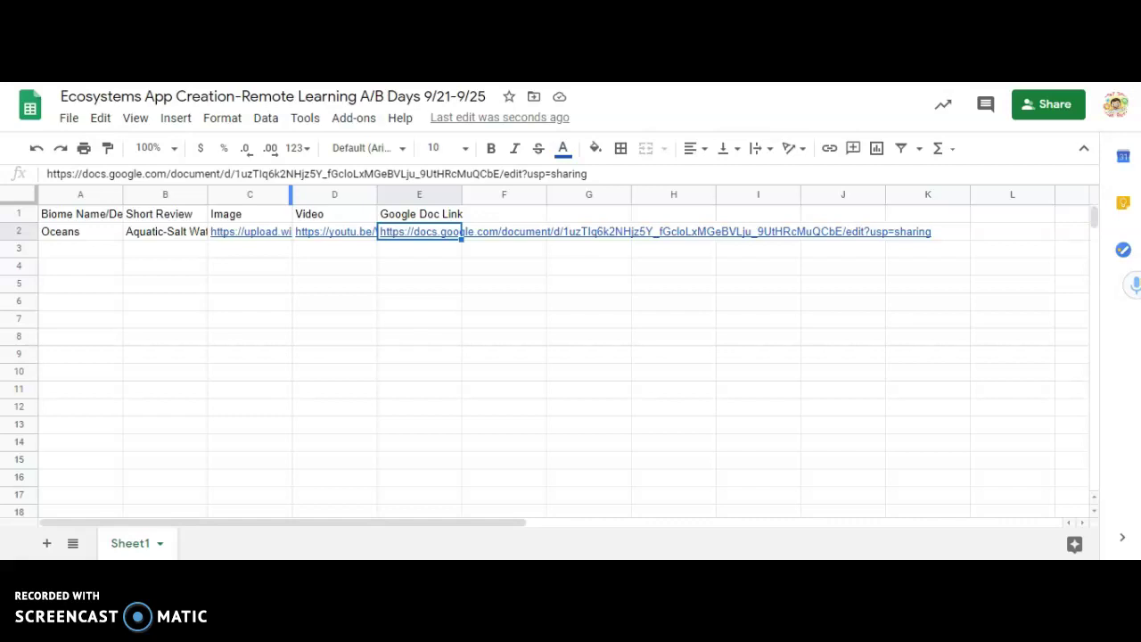
mouse_move(365, 241)
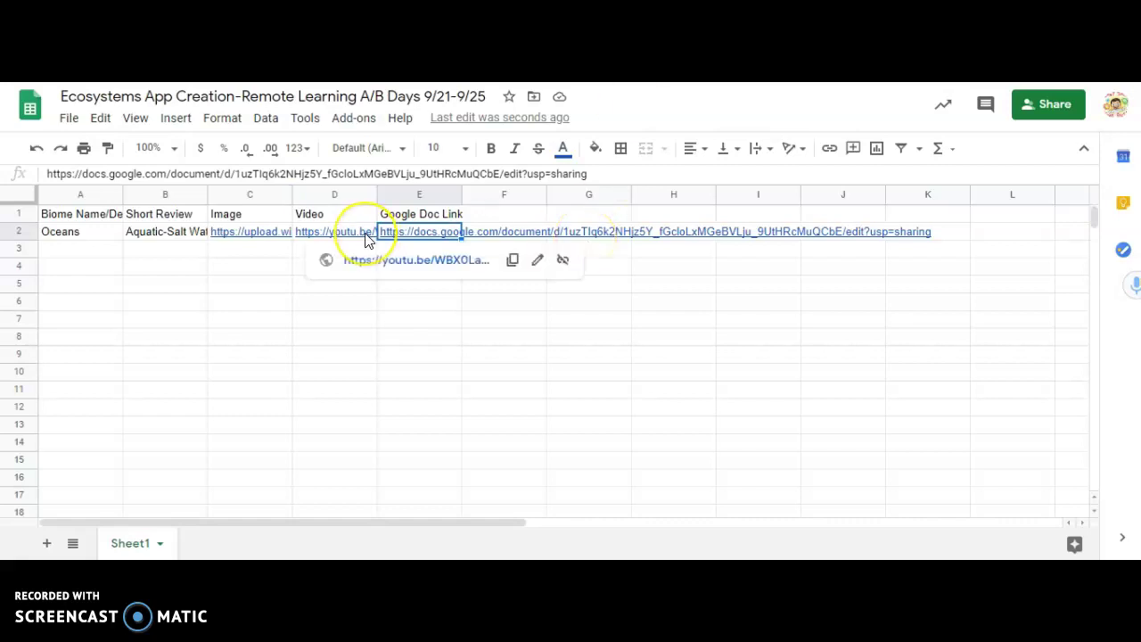